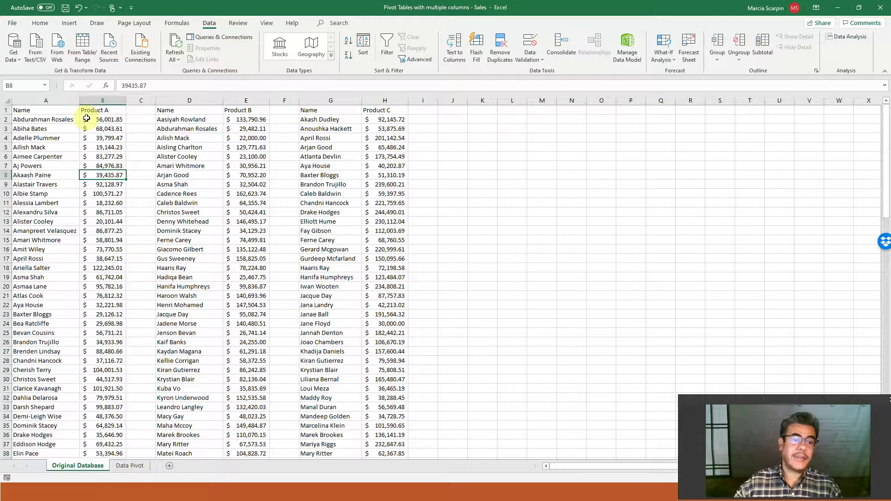
Step: Review the Product A, B and C headings and the column A name list
click(96, 110)
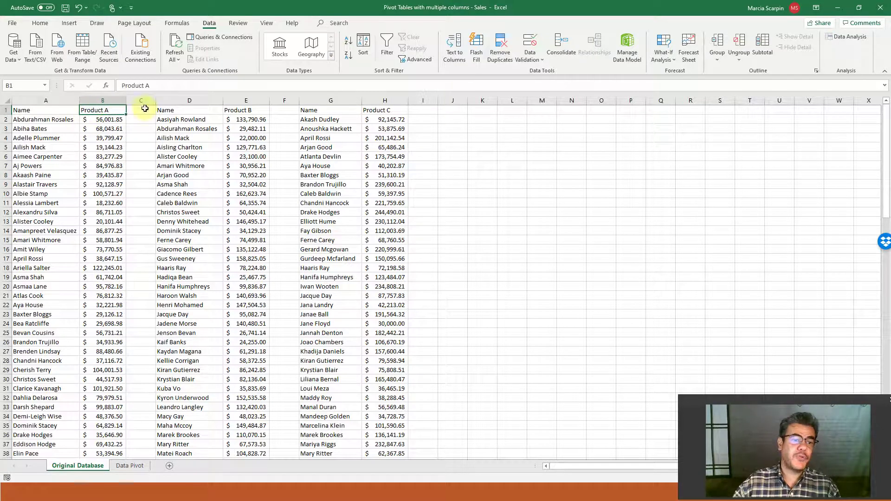
click(233, 110)
click(381, 111)
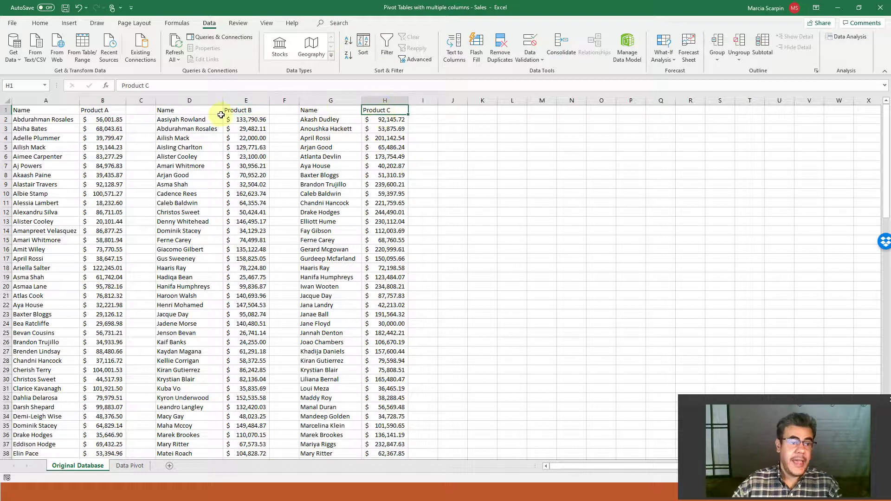
click(28, 119)
click(64, 128)
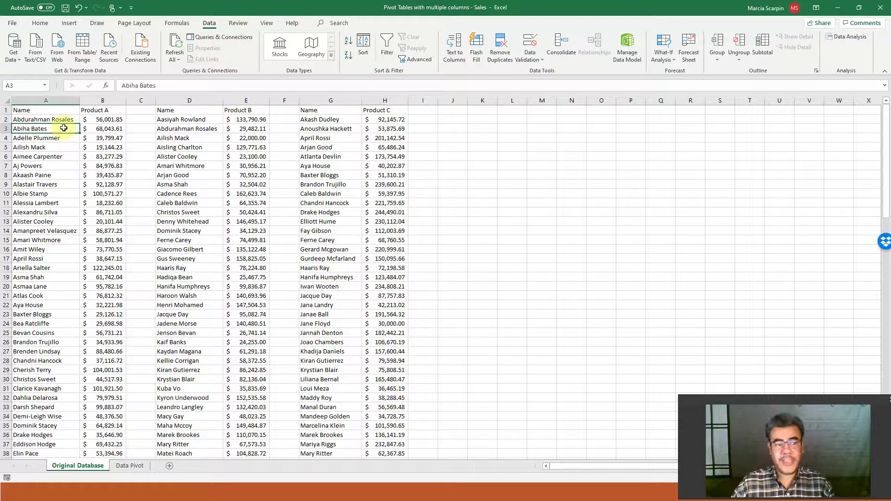
click(64, 119)
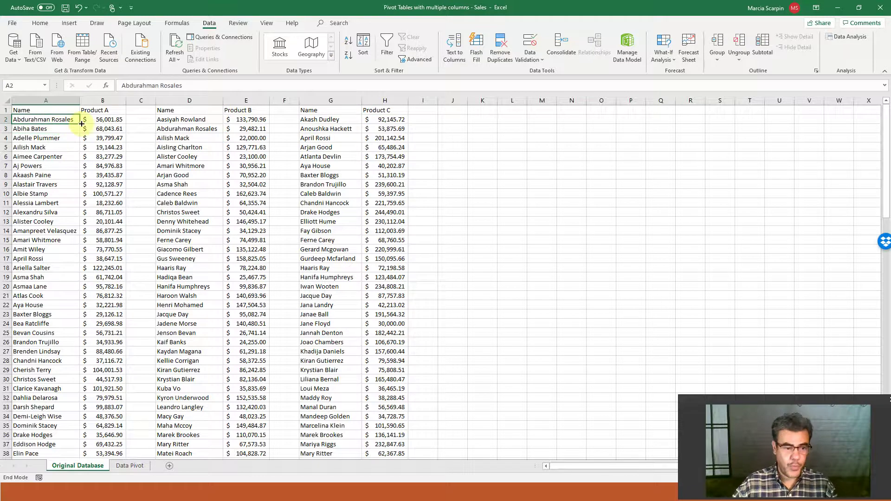
key(End)
key(Down)
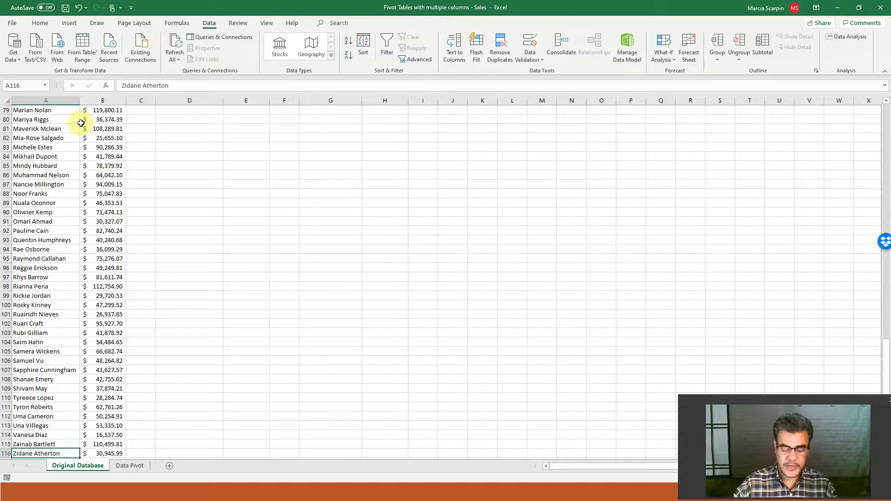
key(ctrl+Up)
Step: Scan the name lists in columns D and G, then return to column A
key(ctrl+Right)
key(ctrl+Right)
key(Down)
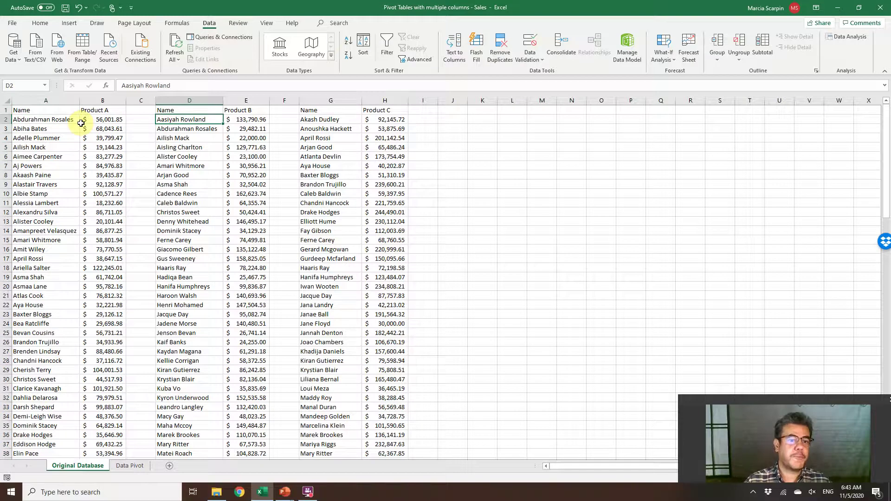
key(ctrl+Down)
key(Up)
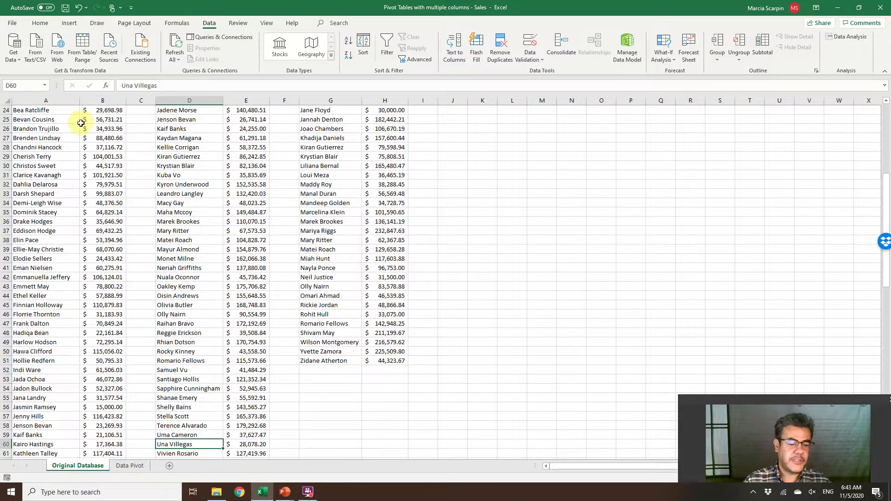
key(Up)
key(Up)
key(Up)
key(Up)
key(Up)
key(Up)
key(Up)
key(Up)
key(Up)
key(Up)
key(Up)
key(Up)
key(Up)
key(Up)
key(Up)
key(Up)
key(Up)
key(Up)
key(Up)
key(Up)
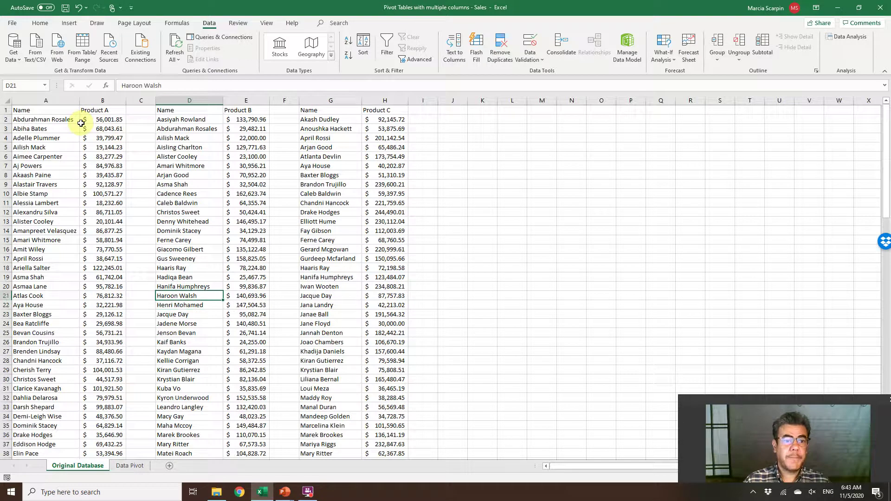
key(Up)
key(Up)
key(Up)
key(Up)
key(Up)
key(Up)
key(Up)
key(Up)
key(Right)
key(Right)
key(Right)
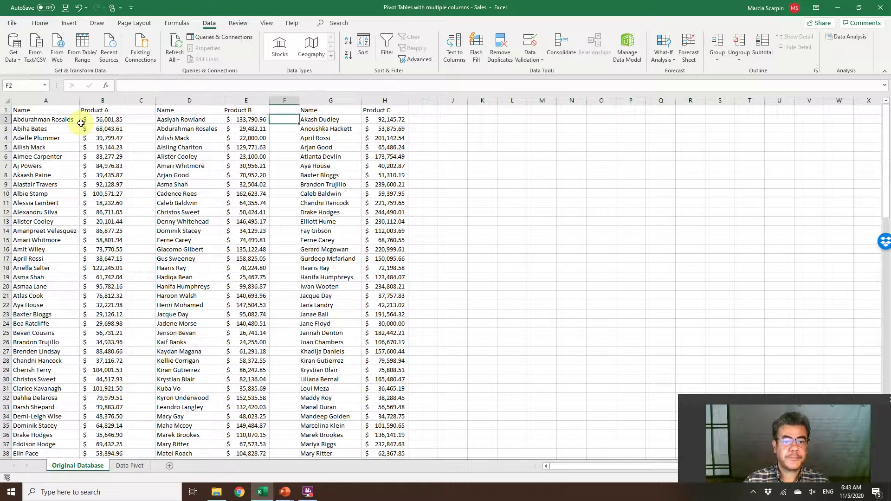
key(ctrl+Down)
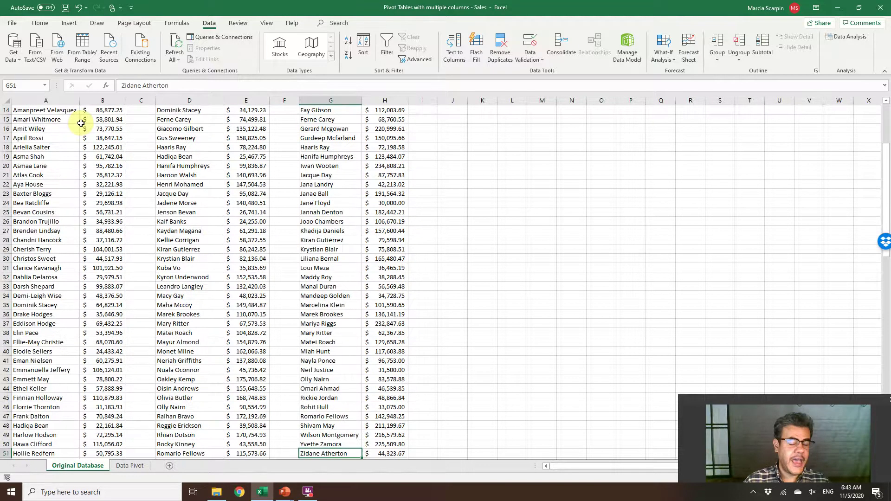
key(ctrl+Home)
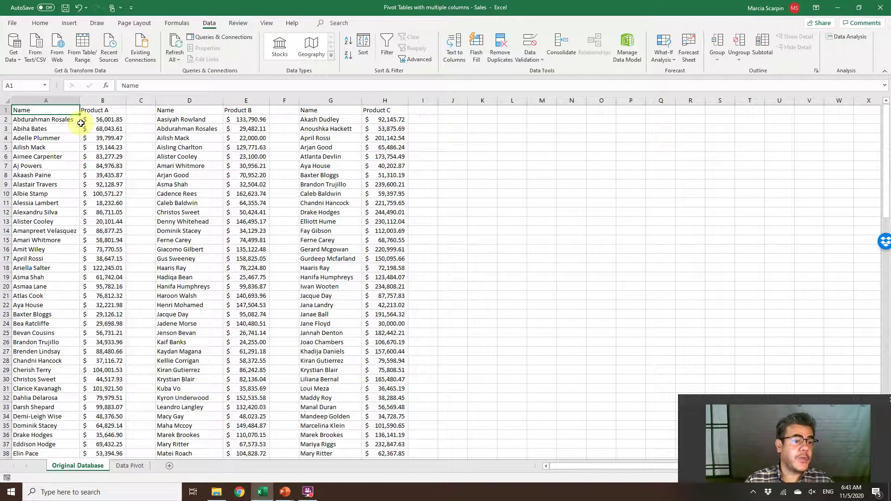
key(Down)
key(Down)
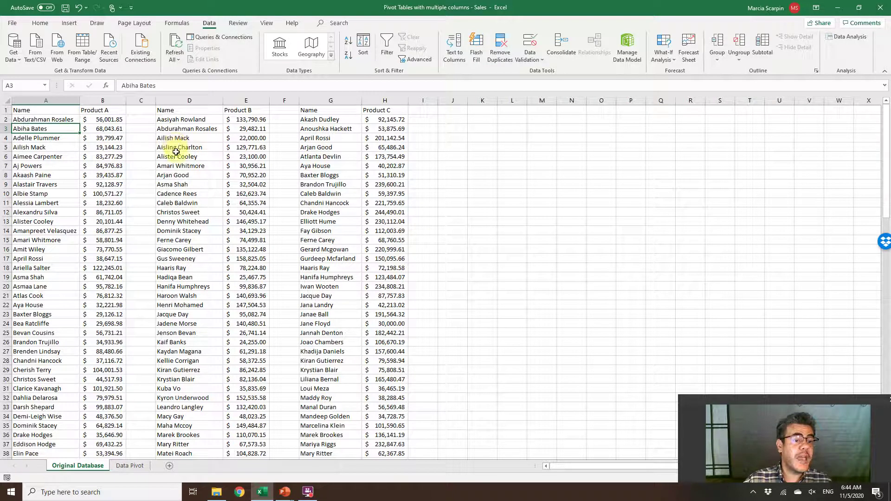
Step: Fill cells D6 and A13, holding the repeated salesperson name, with yellow
click(190, 159)
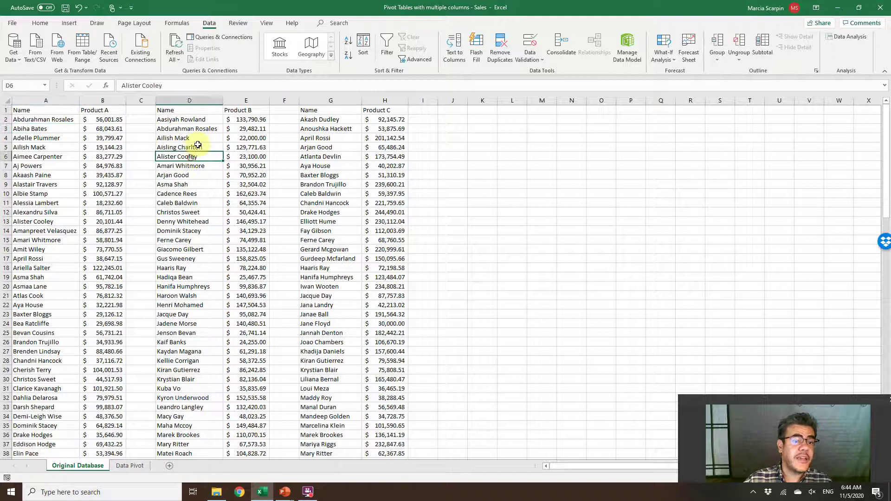
click(37, 23)
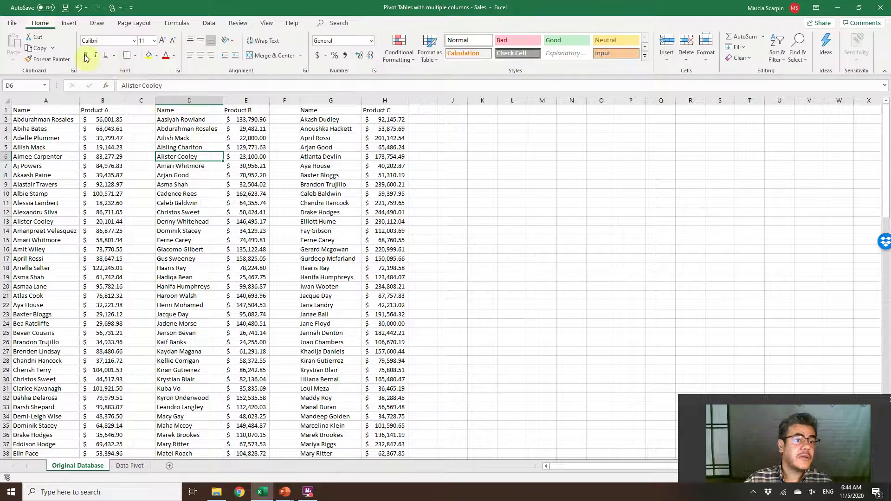
click(148, 55)
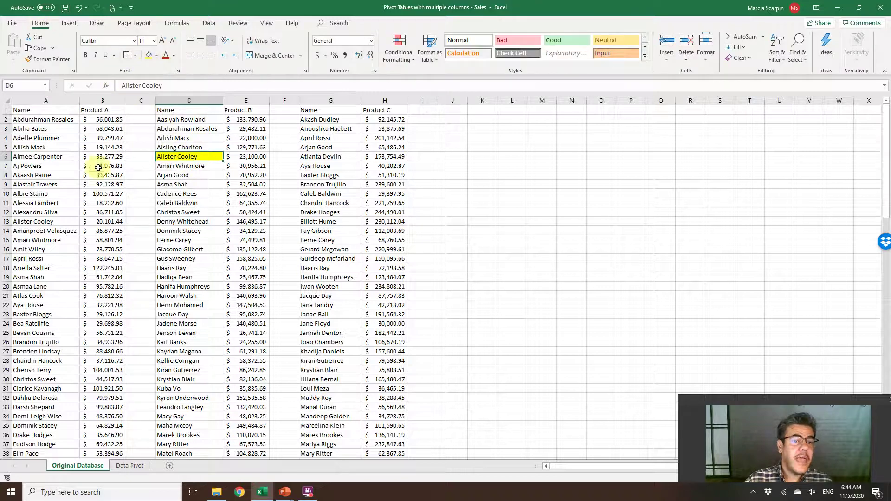
click(51, 222)
click(149, 55)
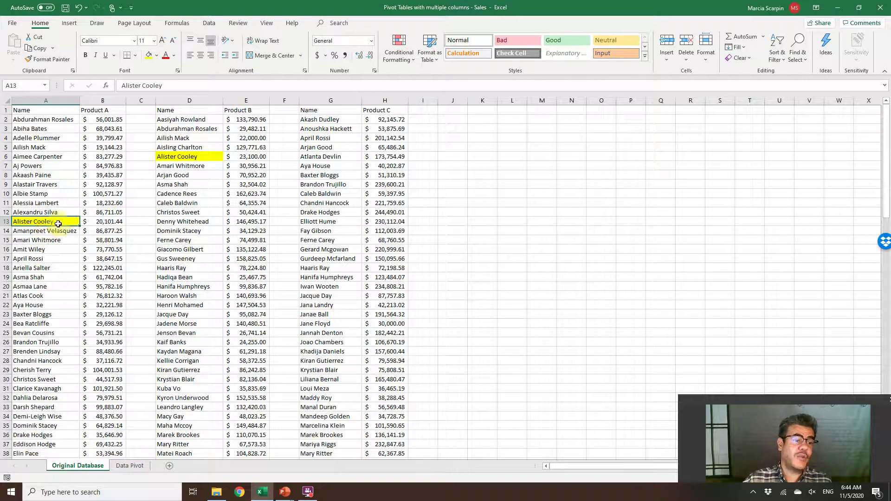
click(46, 121)
key(ctrl+Down)
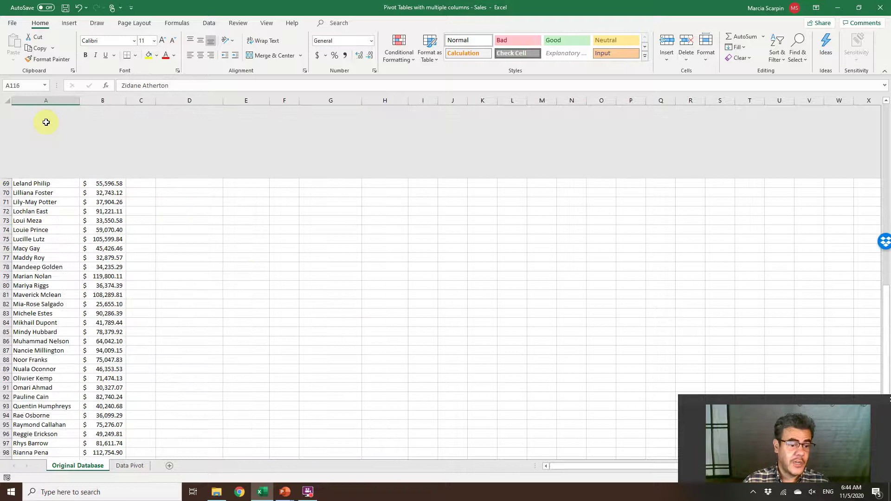
key(ctrl+Up)
click(46, 122)
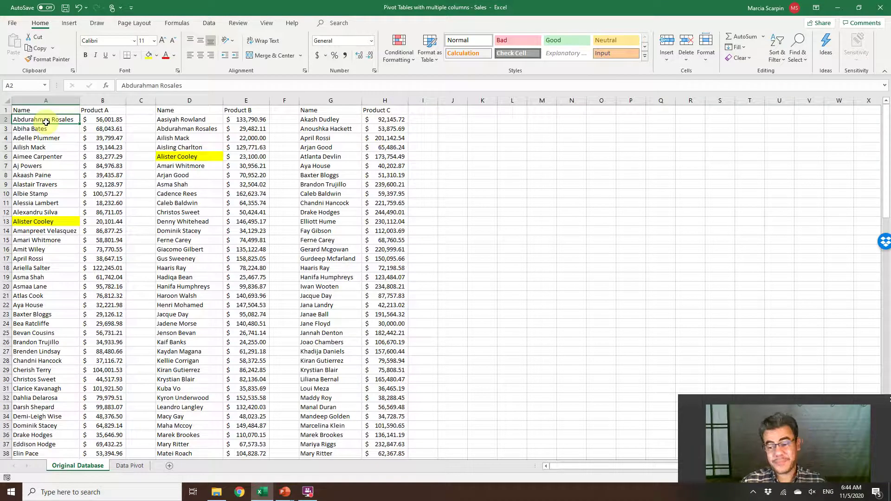
key(ctrl+Right)
key(ctrl+Right)
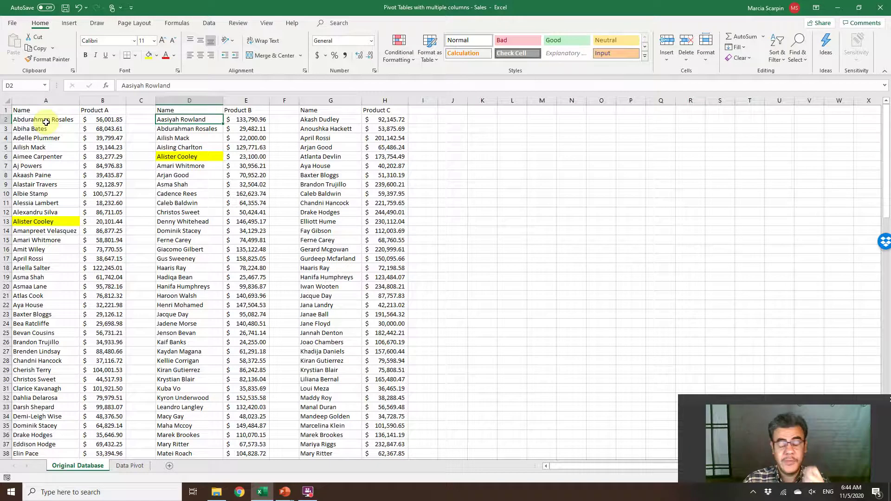
key(ctrl+Right)
key(ctrl+Right)
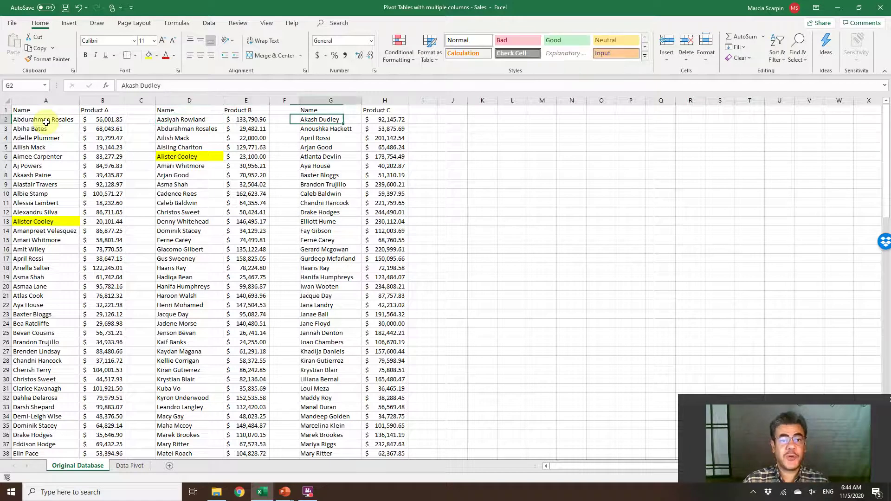
key(Left)
key(Left)
key(Left)
key(Left)
key(Left)
key(Left)
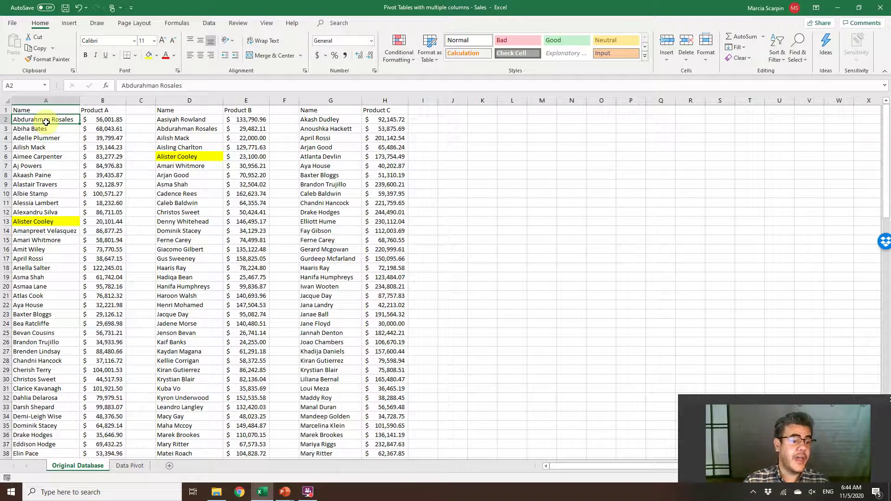
click(176, 122)
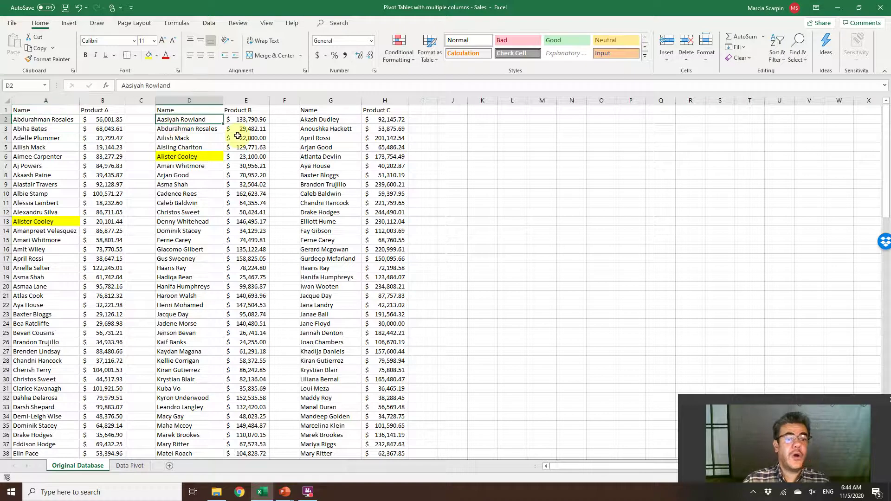
click(37, 122)
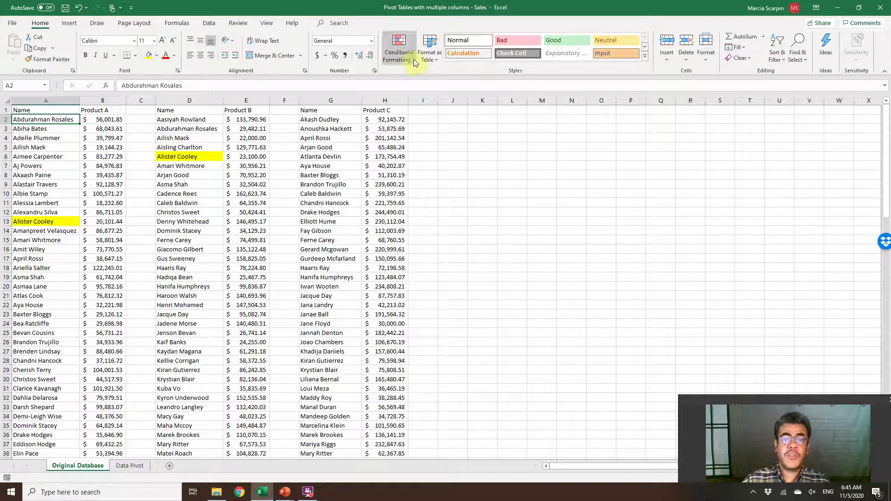
click(209, 23)
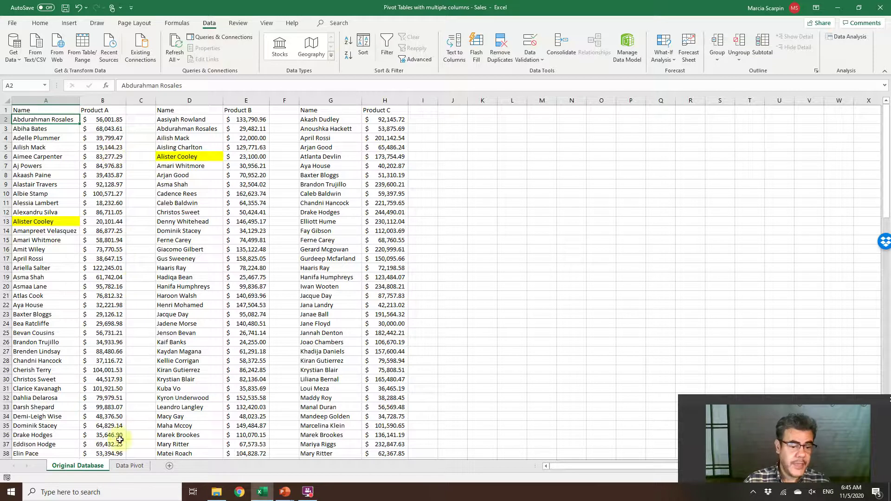
Step: On the Data Pivot sheet, delete column B so Sales shifts beside Name
click(128, 466)
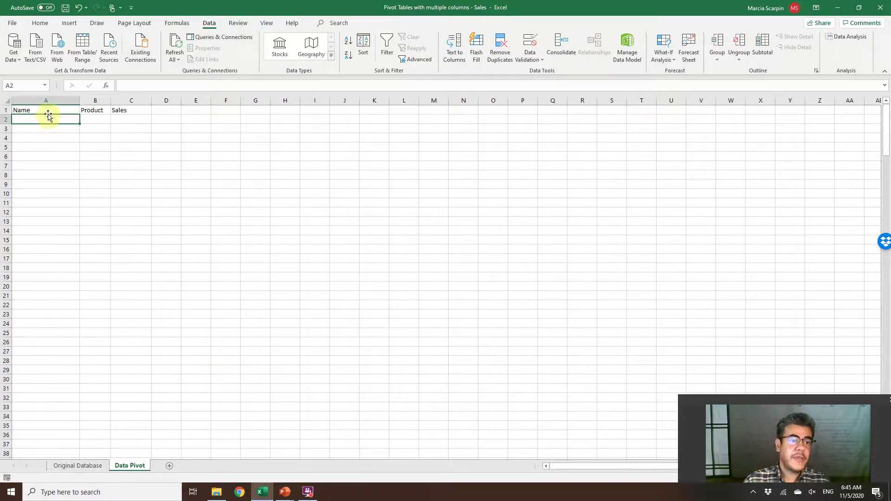
click(96, 109)
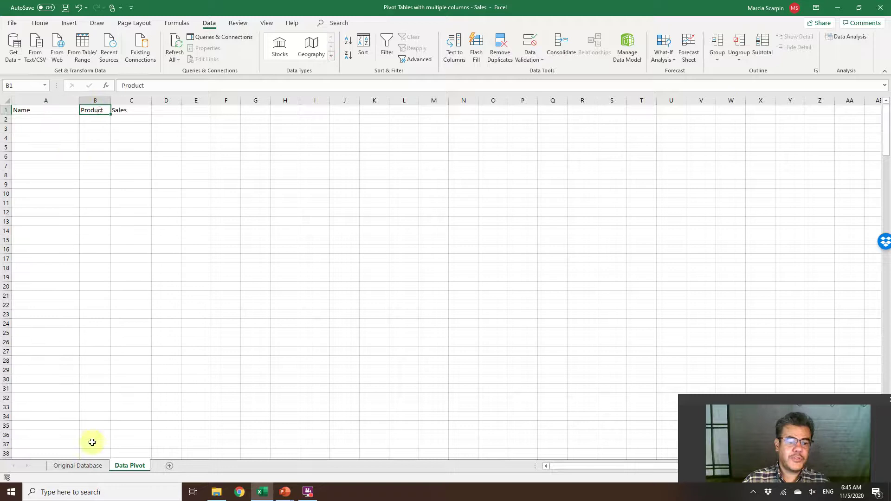
click(93, 466)
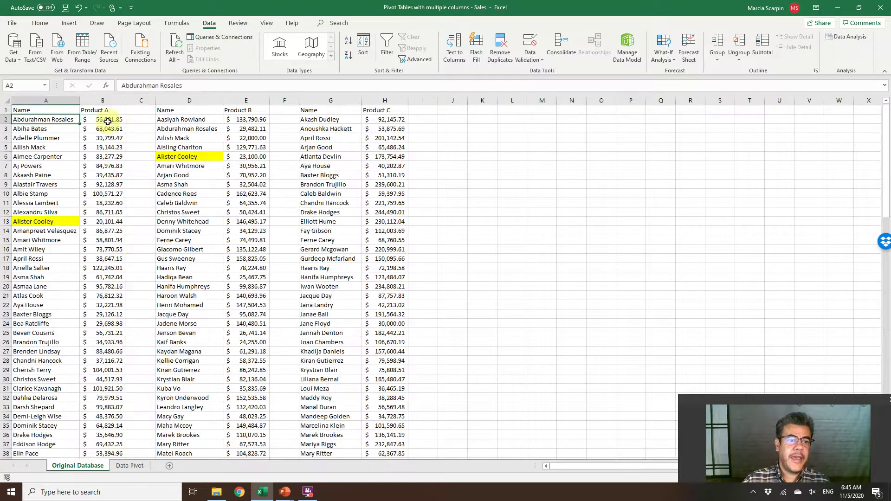
click(125, 466)
click(102, 98)
right_click(99, 97)
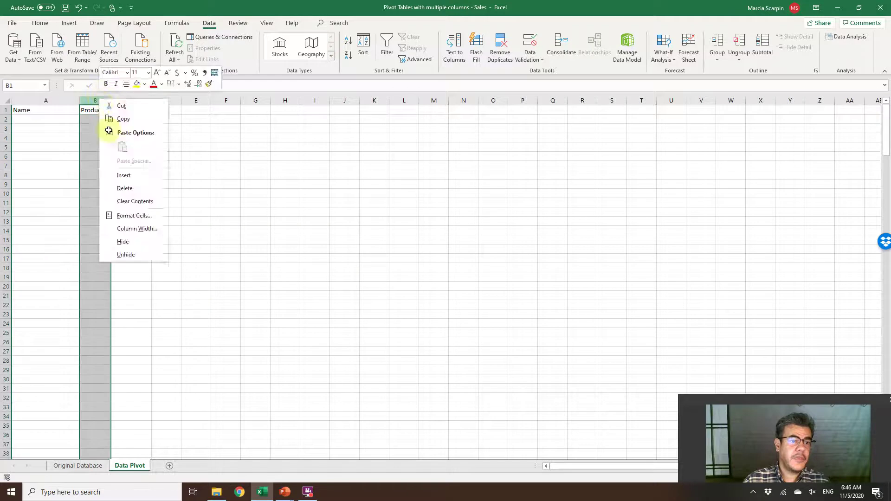
key(Escape)
right_click(100, 97)
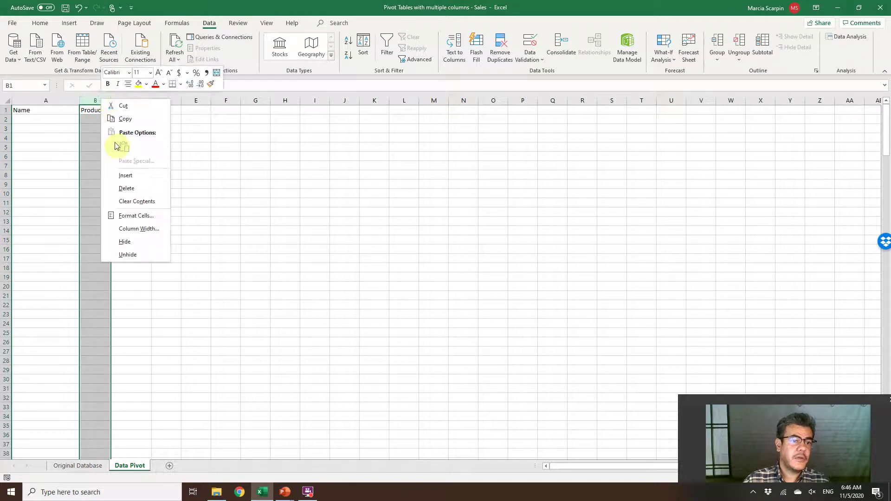
key(d)
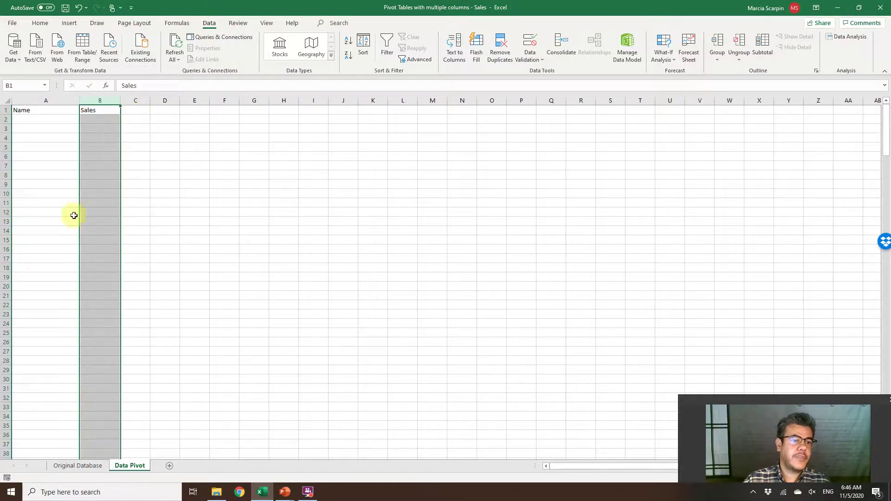
Step: Enter the header 'Product' in cell C1 of Data Pivot
click(77, 465)
drag(60, 118, 103, 120)
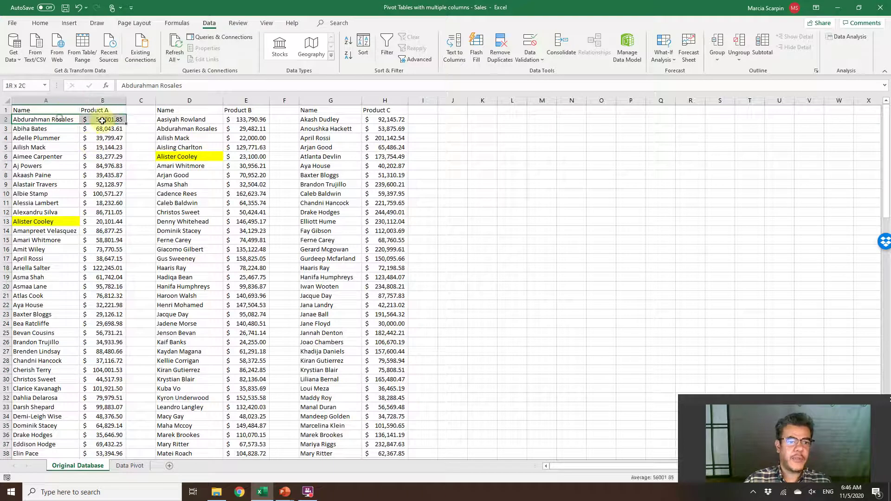
click(129, 465)
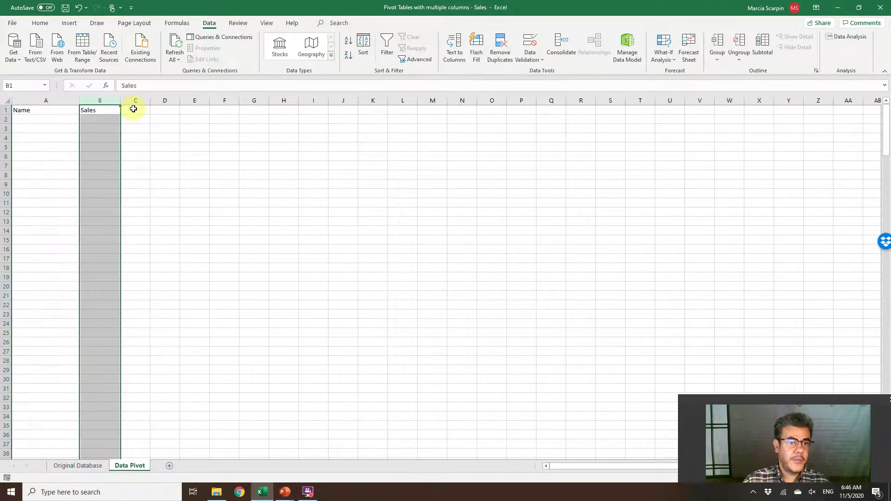
click(133, 110)
text(Pro)
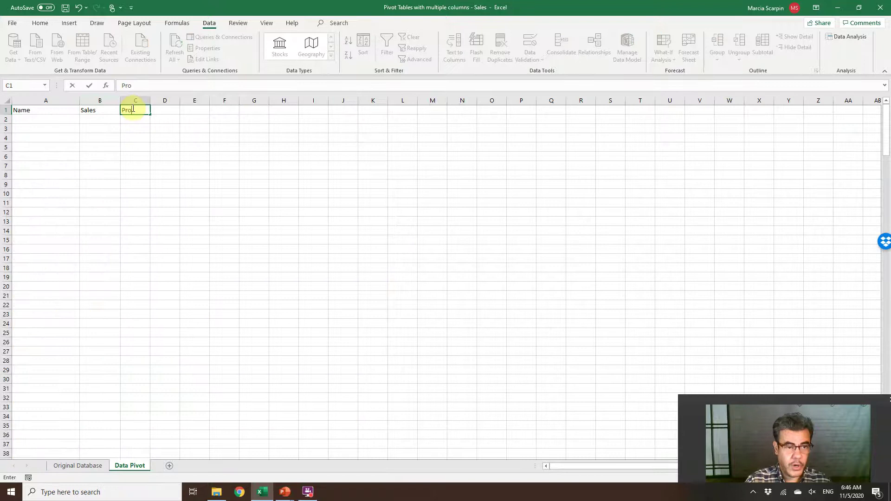
text(duct)
key(Return)
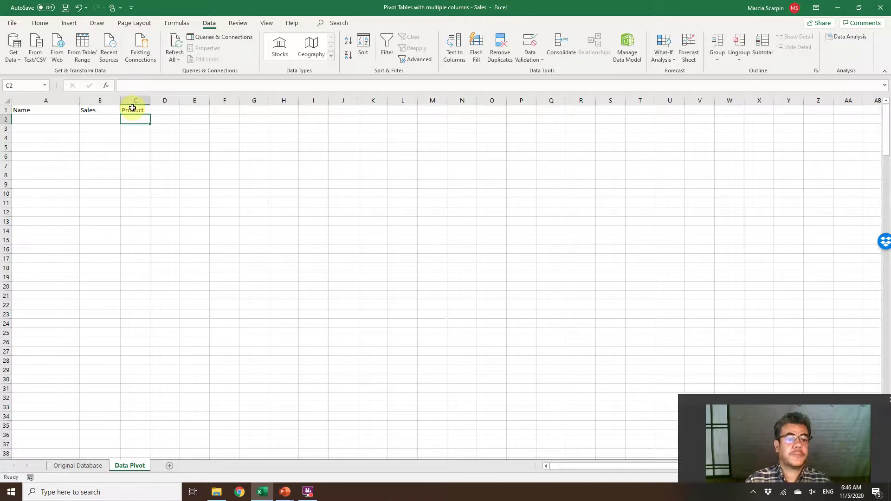
Step: Link A2 and B2 to the first Product A name and sales amount on Original Database
click(66, 118)
text(+)
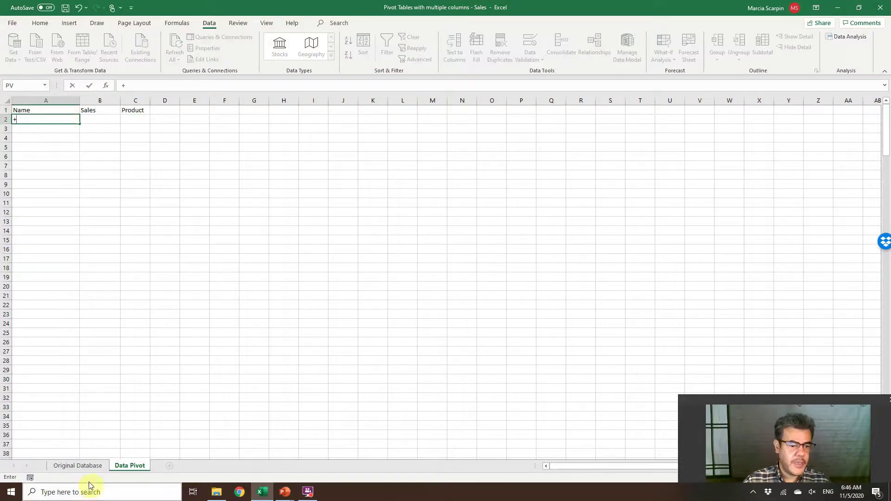
click(88, 465)
click(22, 119)
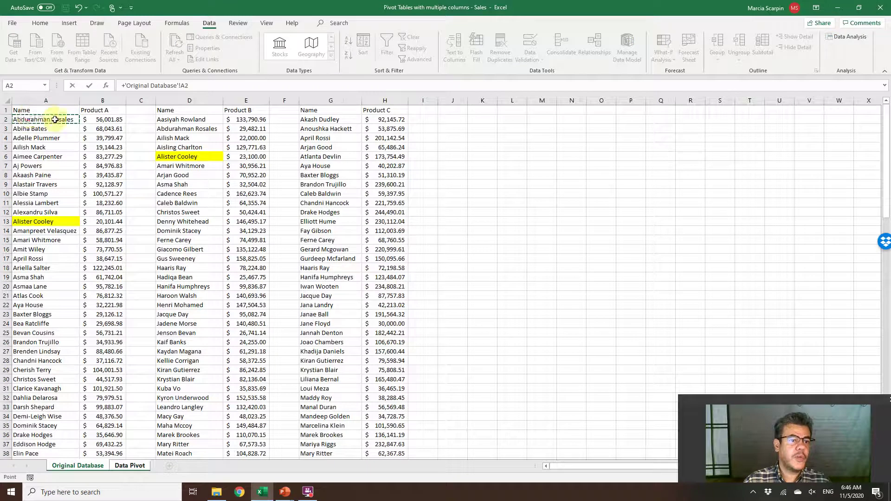
key(Tab)
text(+)
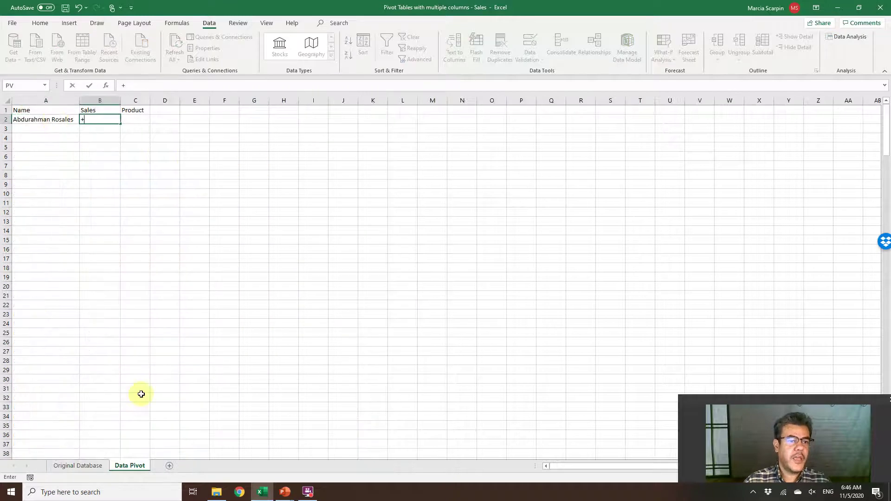
click(92, 465)
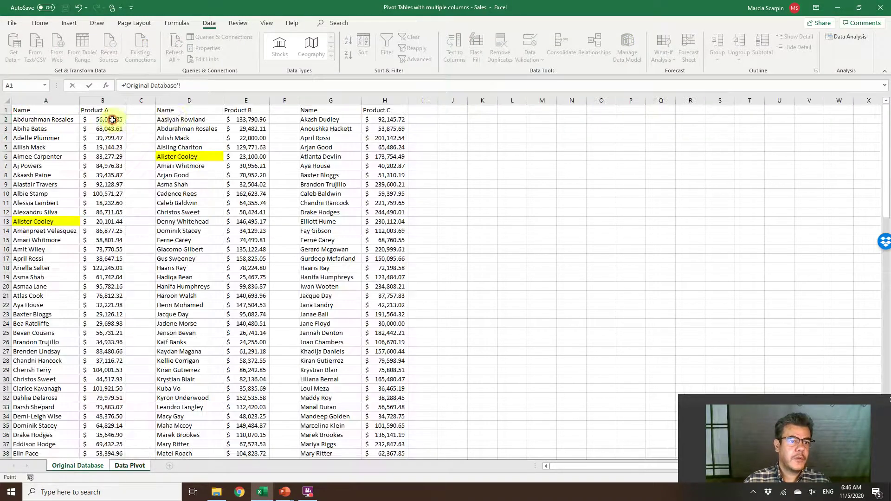
click(109, 118)
key(Return)
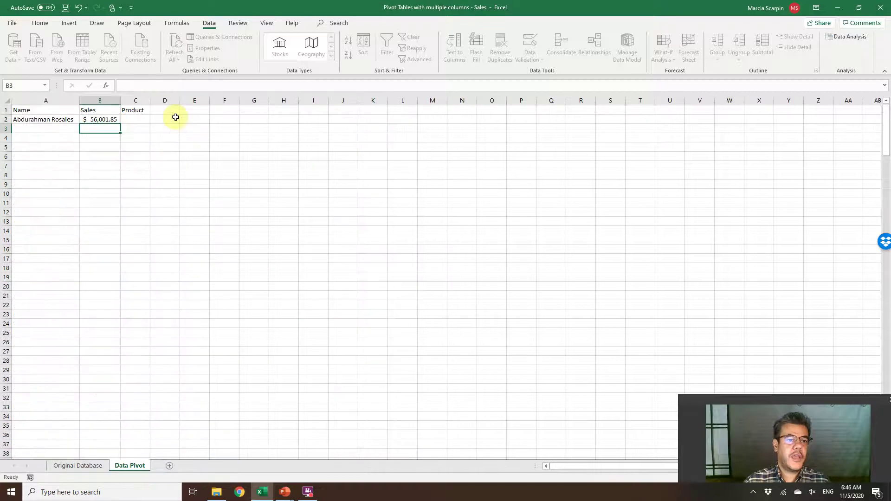
Step: Link C2 to the Product A header as the absolute reference $B$1
key(Up)
key(Right)
text(+)
click(74, 466)
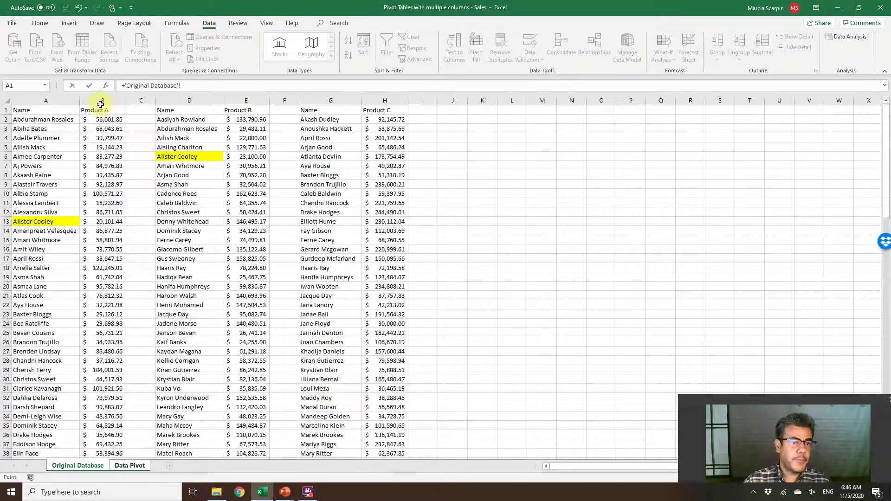
click(101, 110)
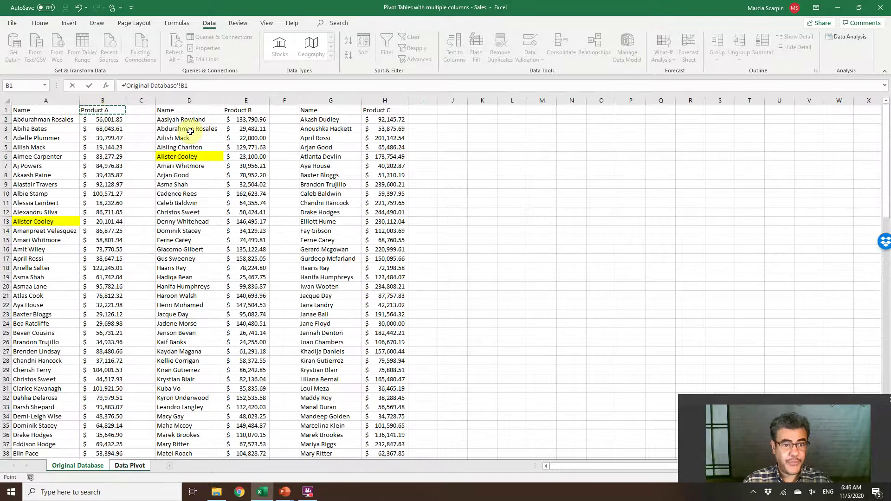
key(F4)
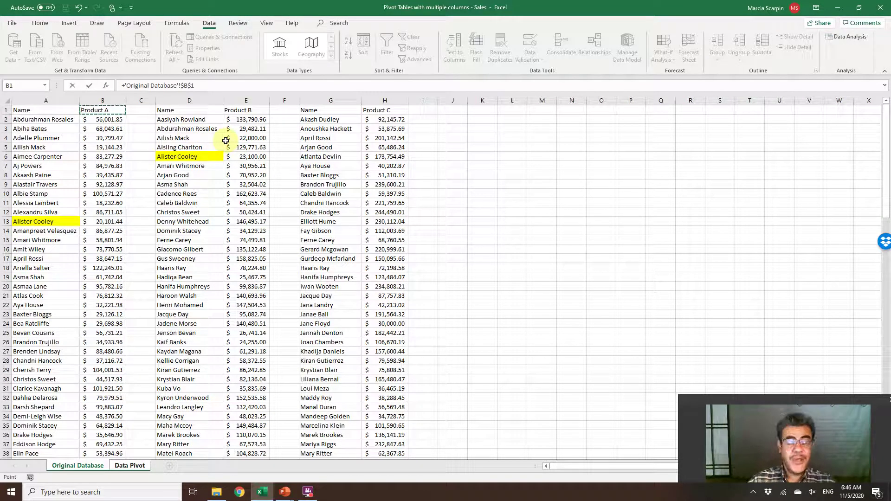
key(Return)
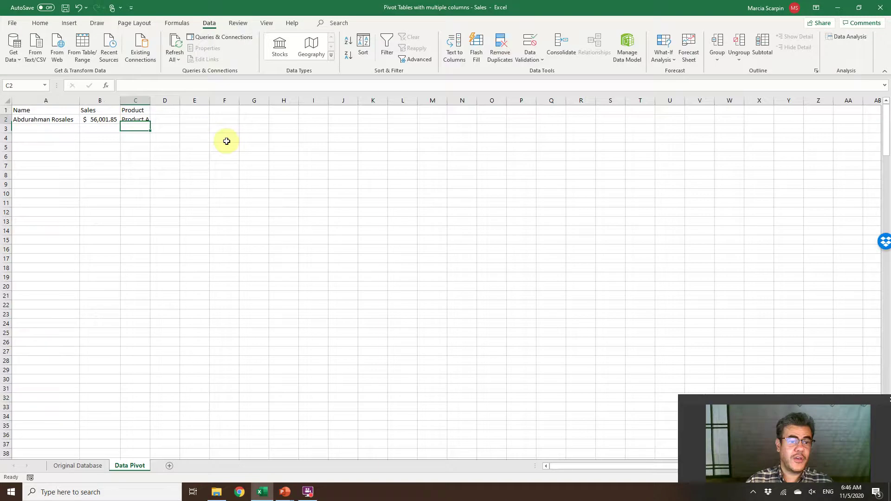
key(Up)
key(Left)
key(Left)
Step: Copy the A2:C2 linked formulas down through row 116
key(ctrl+shift+Right)
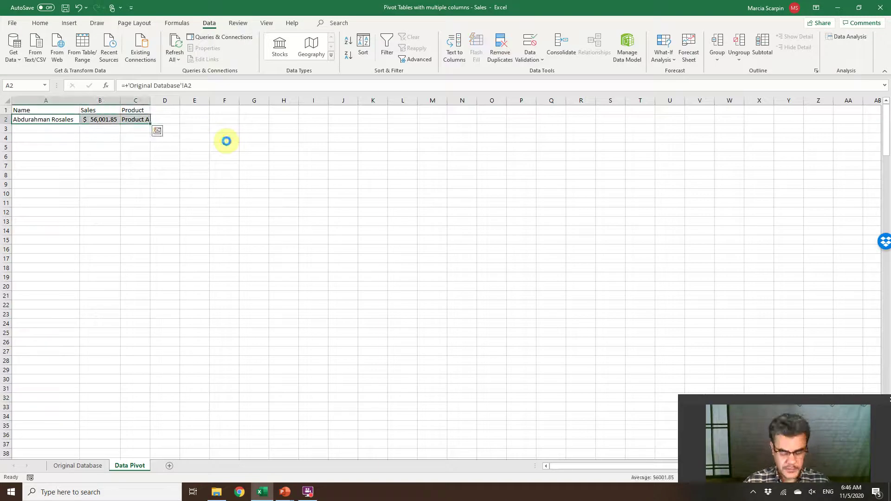
key(ctrl+c)
key(shift+Page_Down)
key(shift+Page_Down)
key(shift+Page_Down)
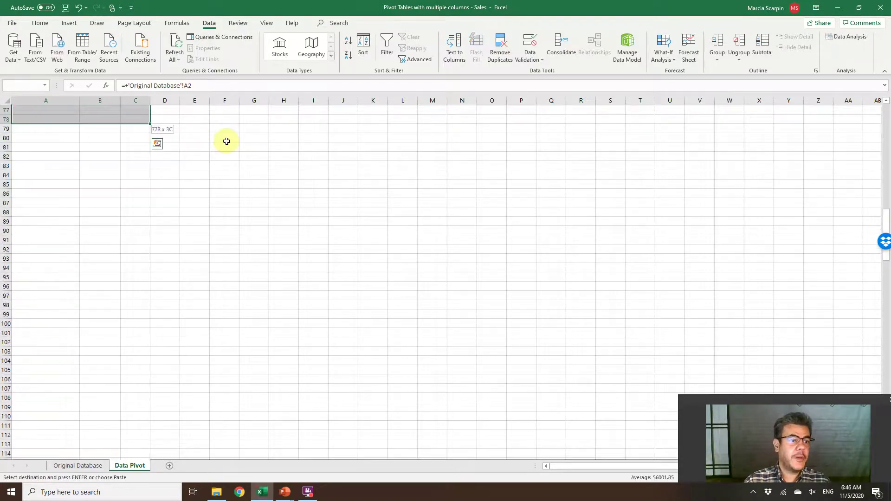
key(Return)
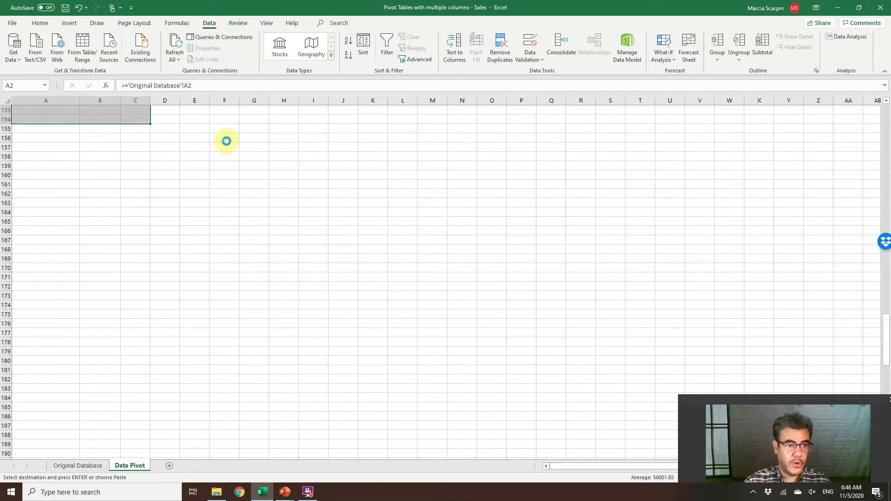
scroll(200, 176, down, 20)
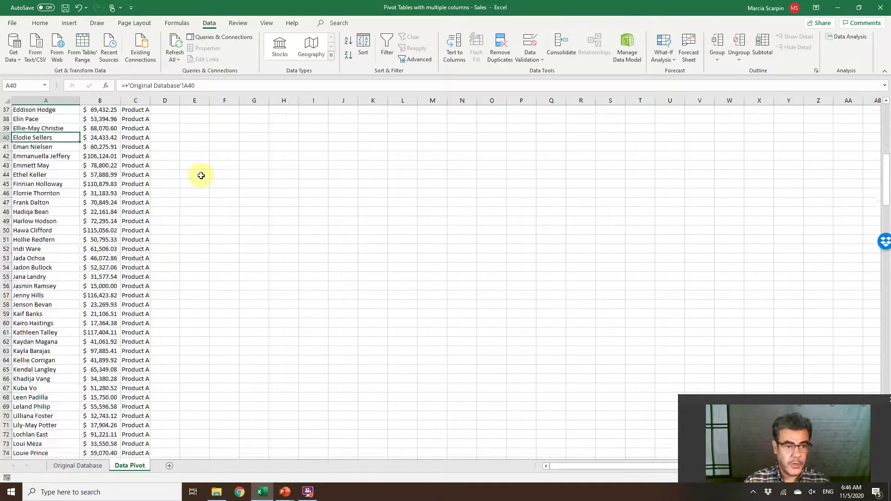
scroll(201, 176, up, 4)
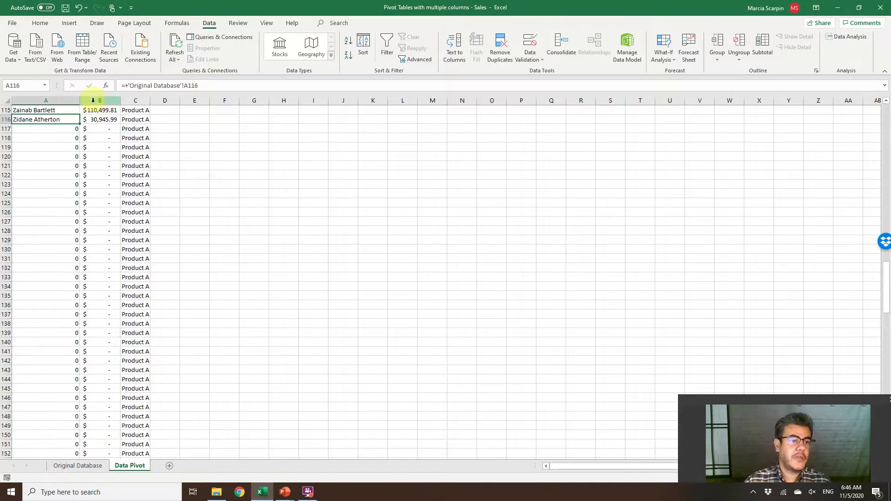
Step: Build row 117 formulas linking the first Product B name, sales and Product B header
click(62, 128)
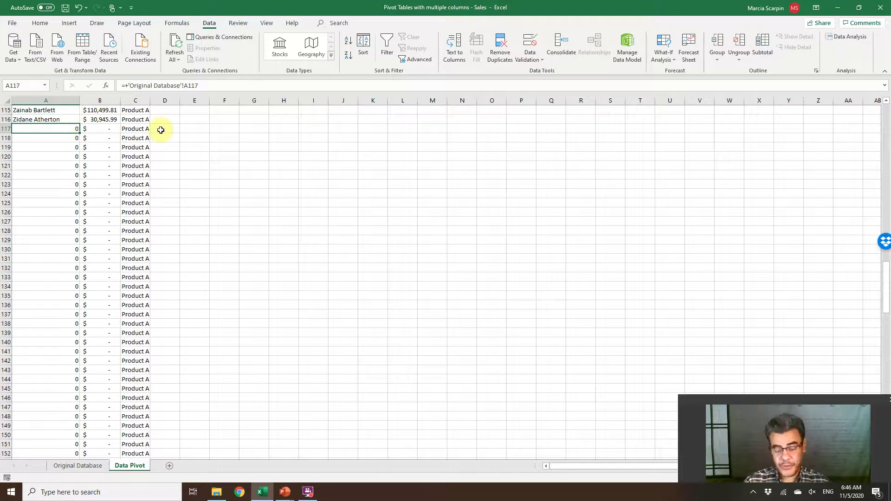
key(F2)
key(Escape)
text(=)
click(91, 466)
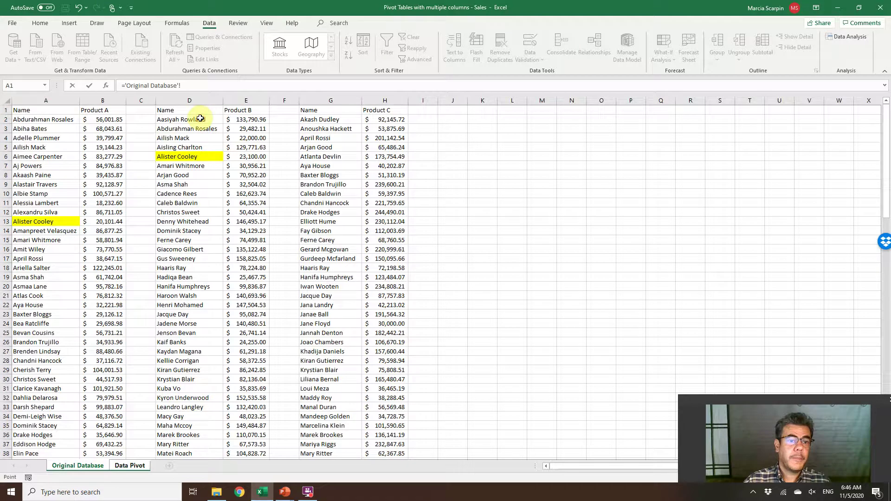
click(200, 119)
key(Tab)
text(+)
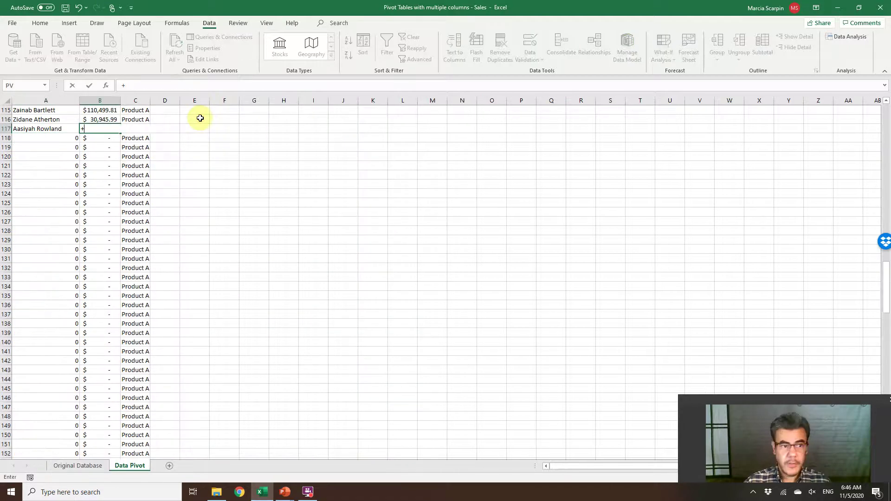
click(78, 465)
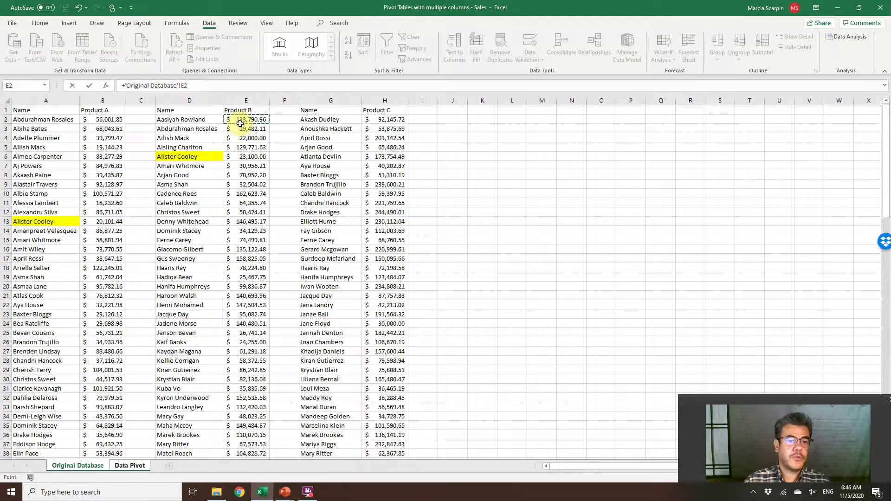
key(Tab)
text(+)
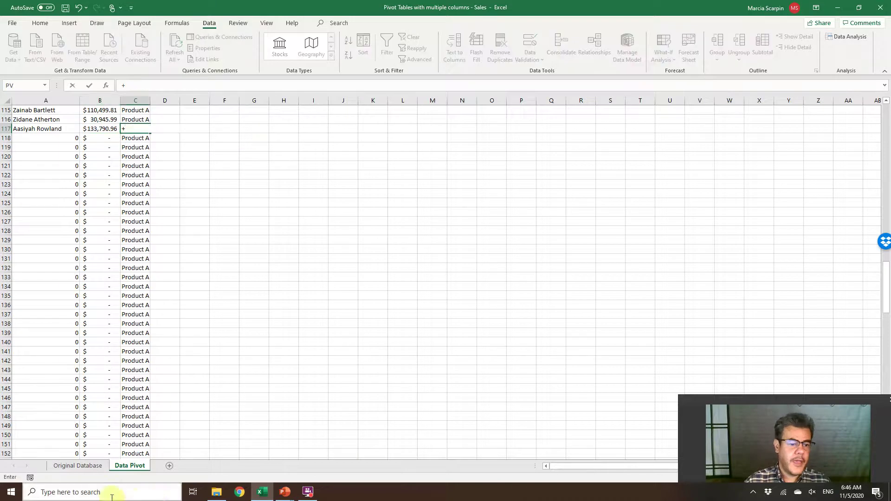
click(78, 465)
click(246, 110)
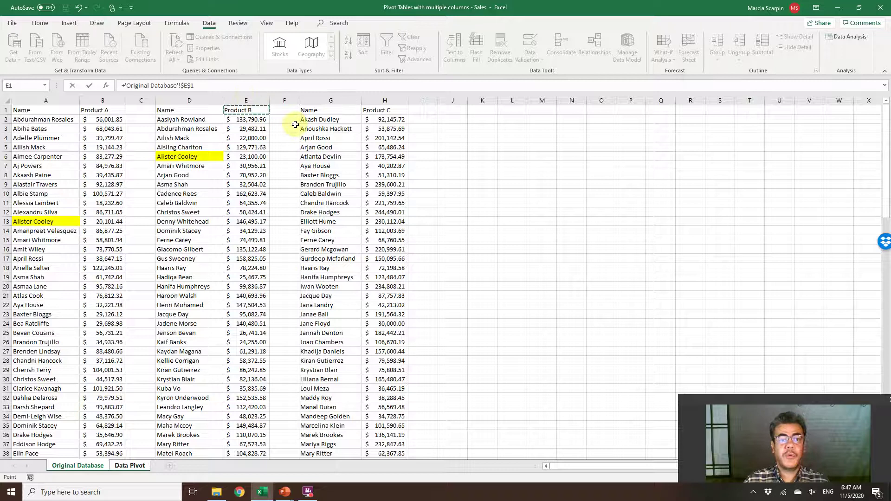
key(Return)
Step: Copy the A117:C117 Product B formulas down through row 193
key(Up)
key(Left)
key(shift+Right)
key(shift+Right)
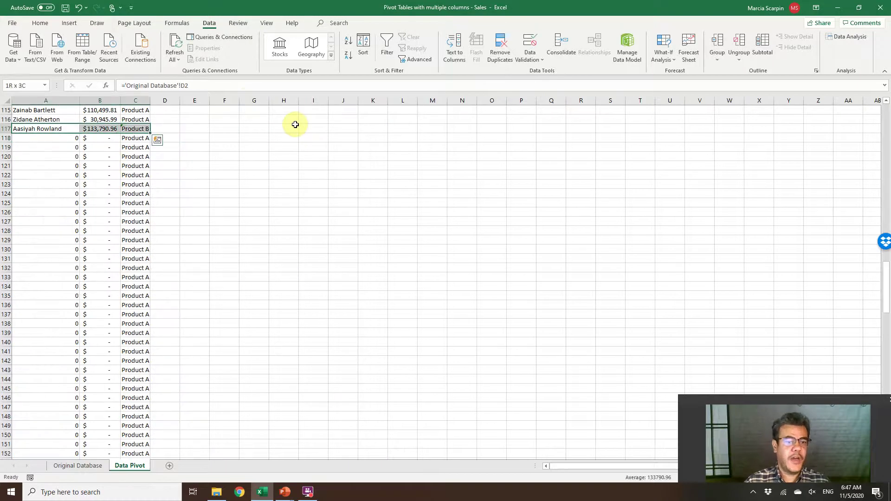
key(ctrl+c)
key(ctrl+shift+End)
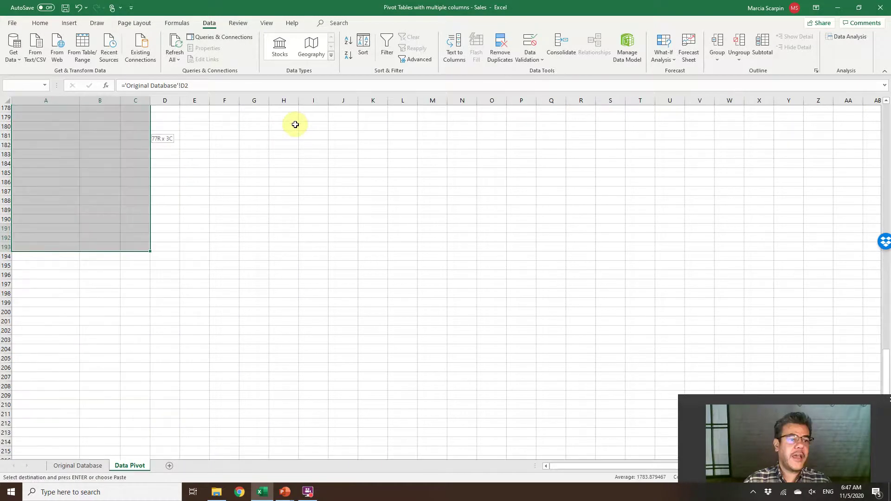
key(Return)
scroll(295, 124, up, 5)
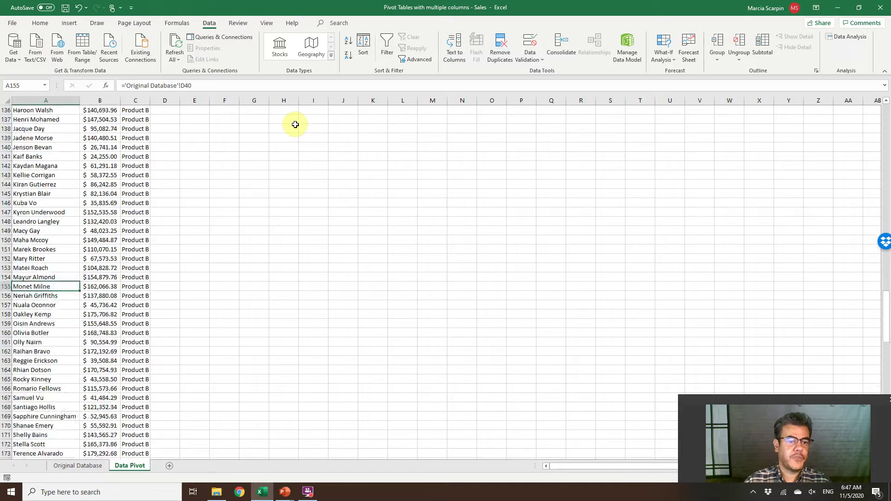
scroll(295, 124, down, 13)
Step: Link A177 to the first Product C name on Original Database
click(63, 147)
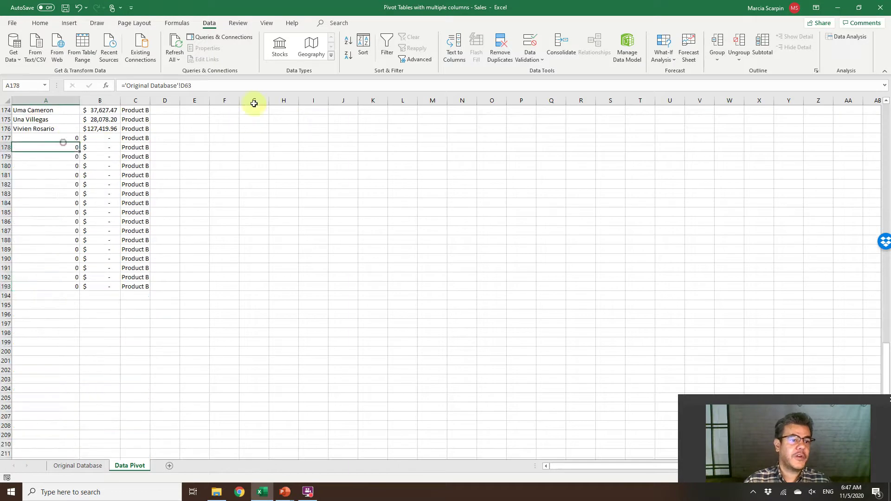
key(Up)
key(Delete)
text(=)
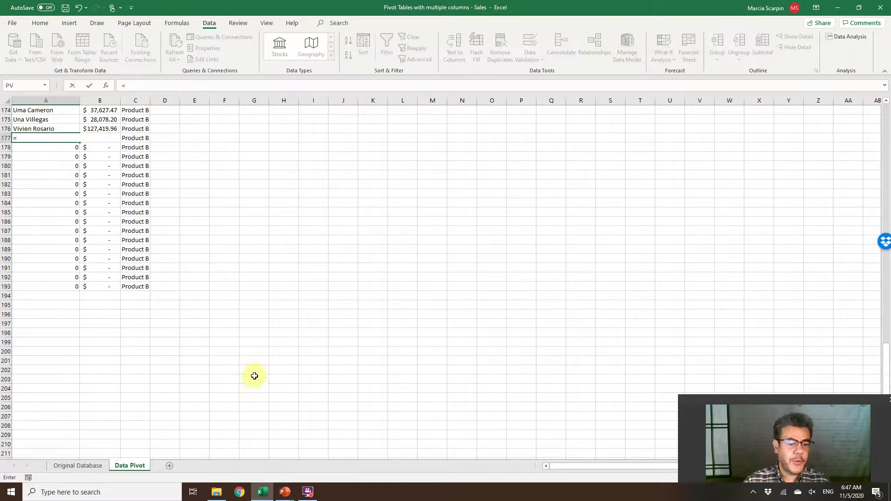
click(74, 466)
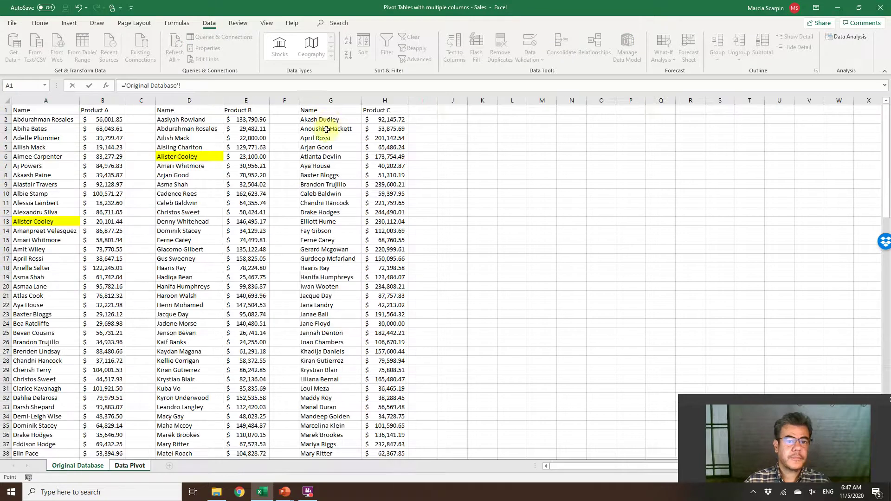
click(329, 120)
key(Return)
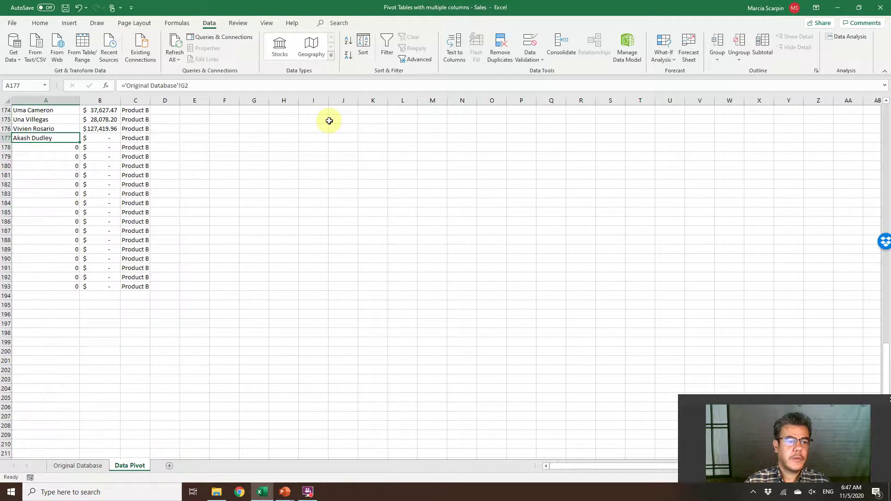
Step: Link B177 to the first Product C sales amount and C177 to the Product C header
key(Right)
text(+)
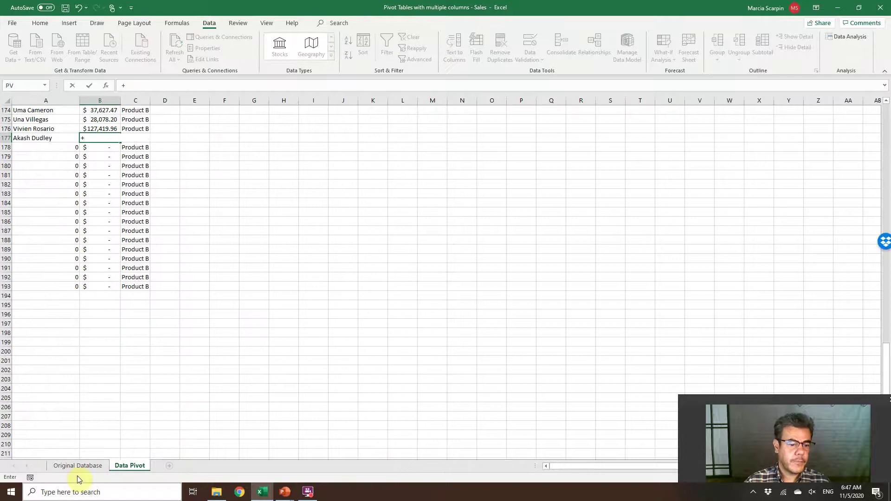
click(78, 465)
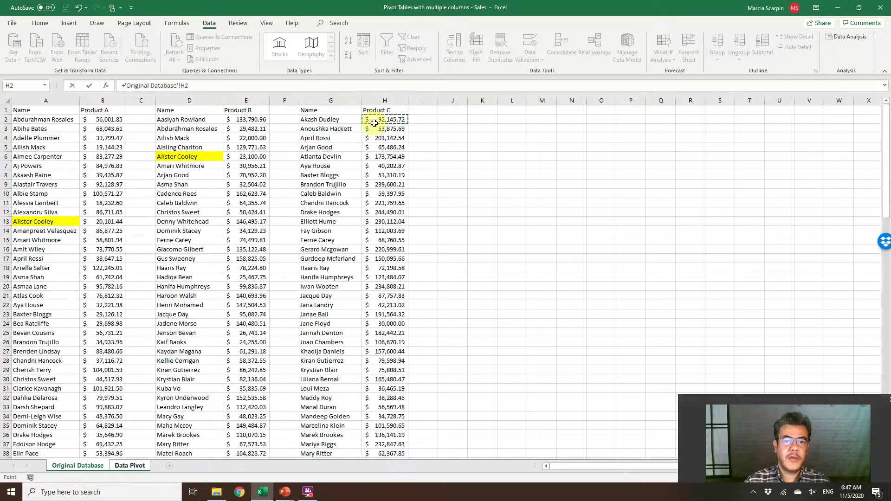
key(Return)
key(Right)
text(+)
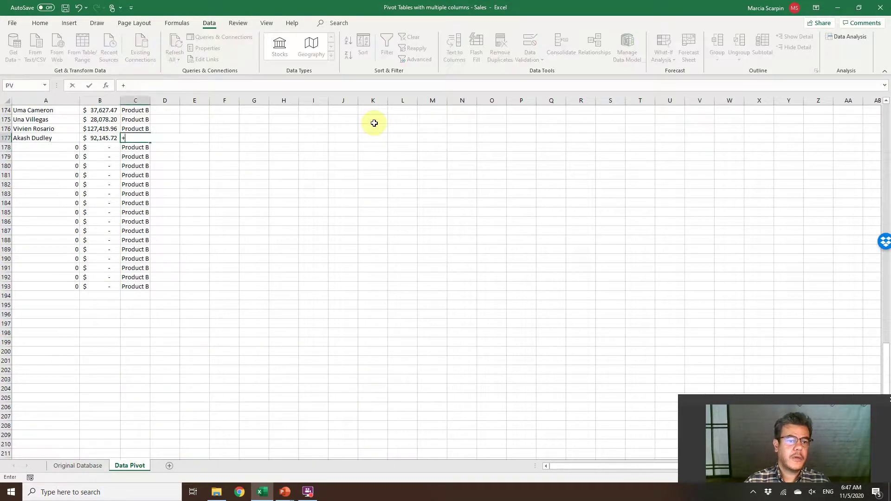
click(78, 465)
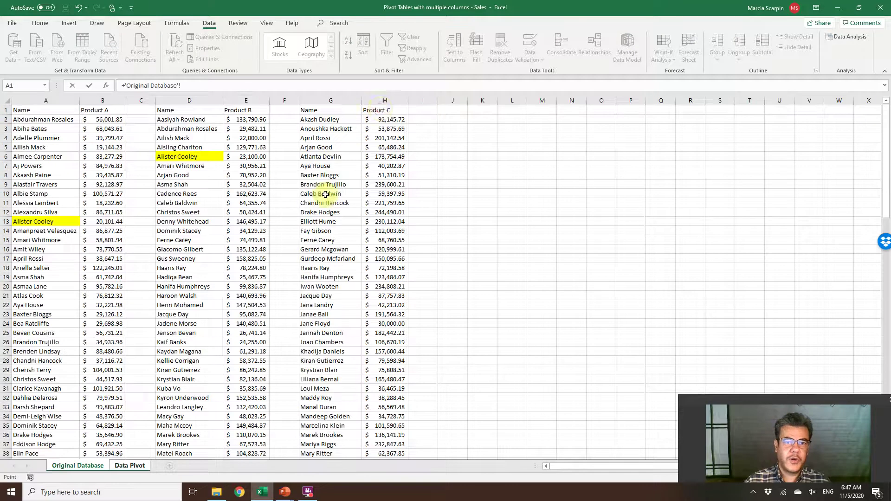
click(380, 110)
key(Return)
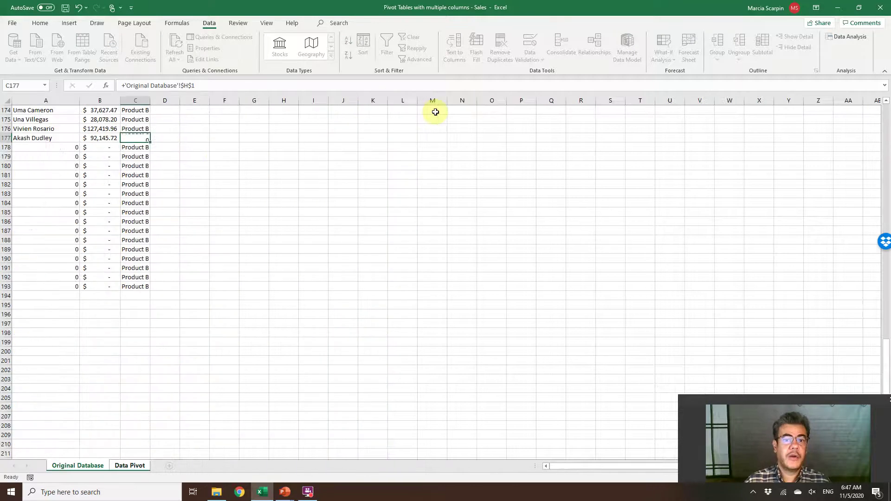
key(Up)
key(Left)
key(Left)
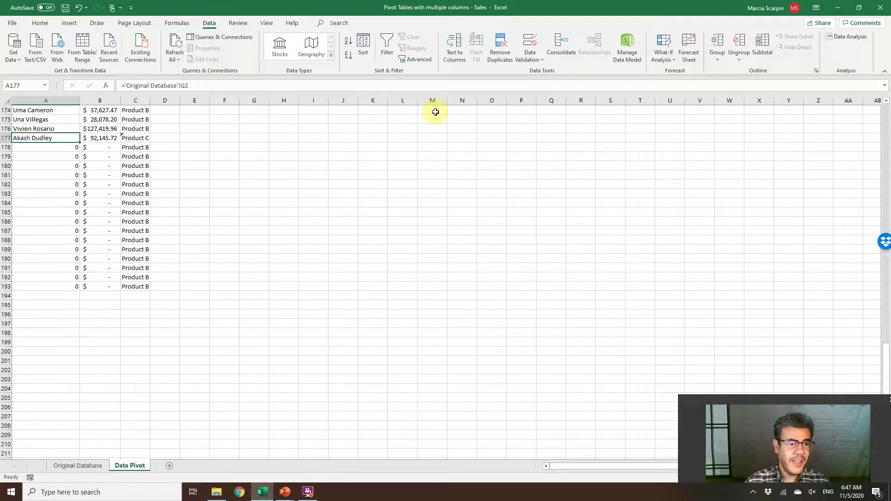
Step: Copy the row 177 Product C links down to row 226
click(97, 464)
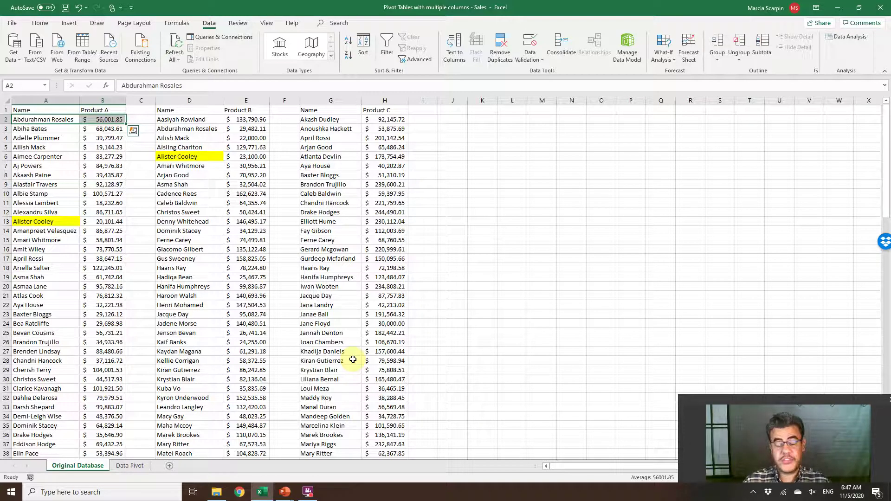
click(130, 465)
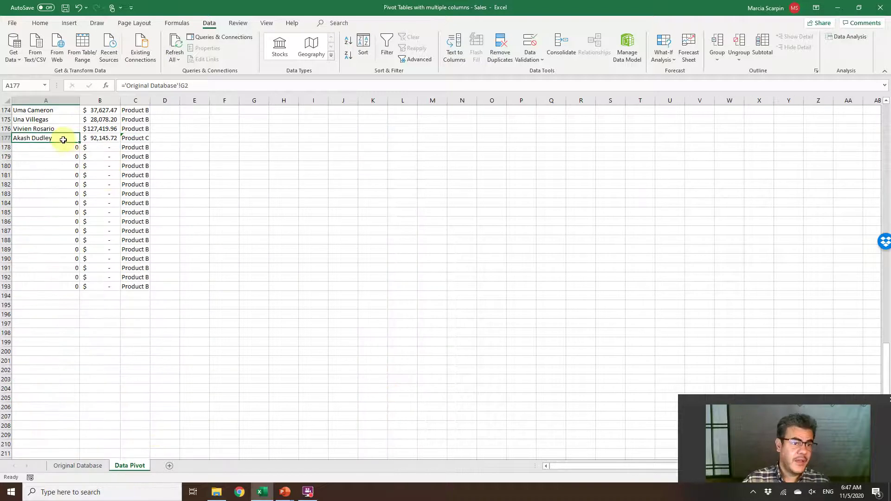
key(shift+Right)
key(shift+Right)
key(ctrl+c)
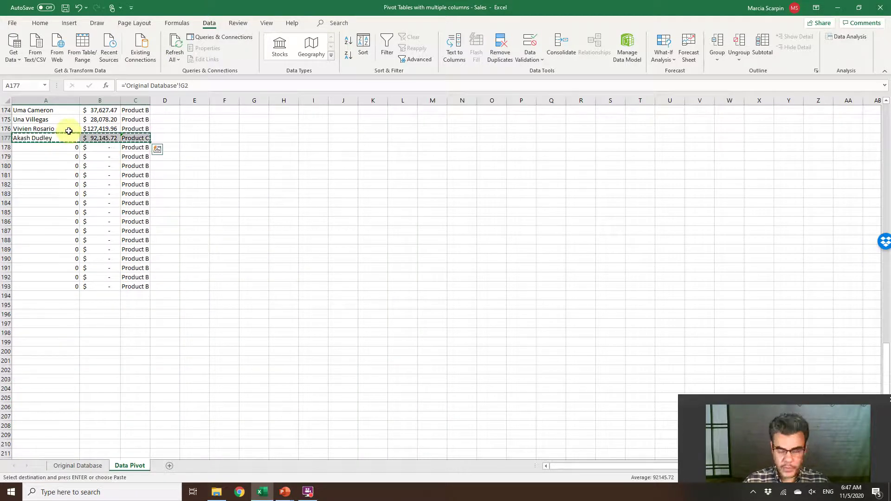
key(shift+Page_Down)
key(shift+Page_Down)
key(Return)
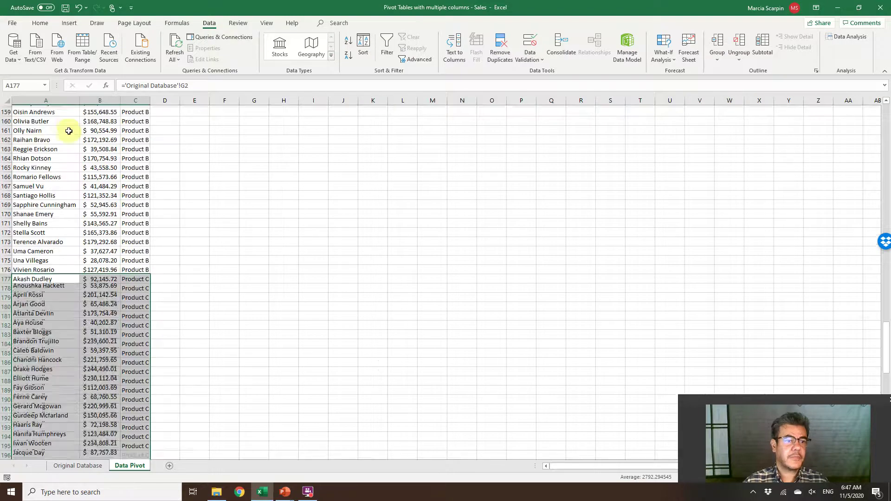
Step: Clear the leftover zero rows below row 226 and return to cell A1
key(Page_Down)
key(Down)
key(Down)
key(Down)
key(Down)
key(Down)
key(Down)
key(Down)
key(Down)
key(Down)
key(Down)
key(Down)
key(Down)
key(Down)
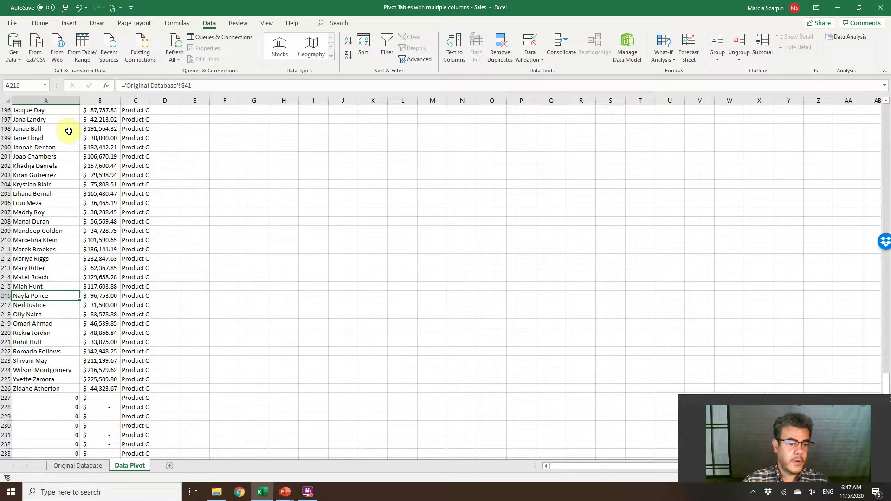
key(Up)
key(shift+Right)
key(shift+Right)
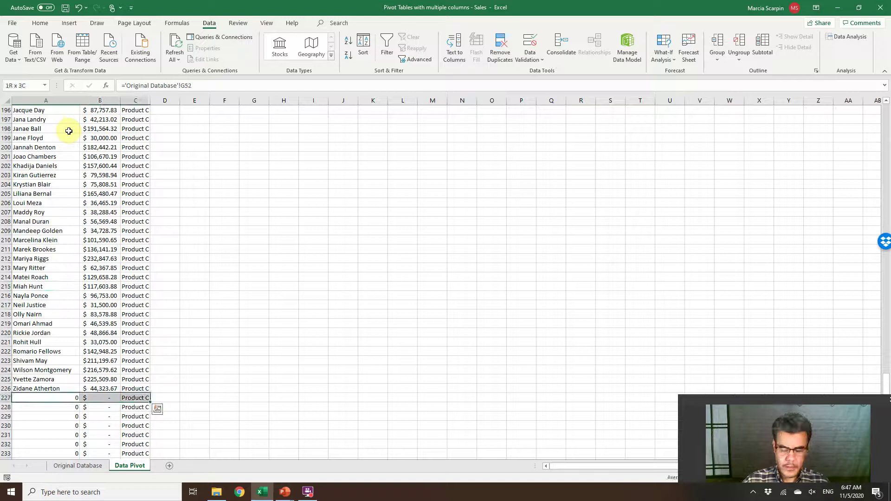
key(shift+Page_Down)
key(Delete)
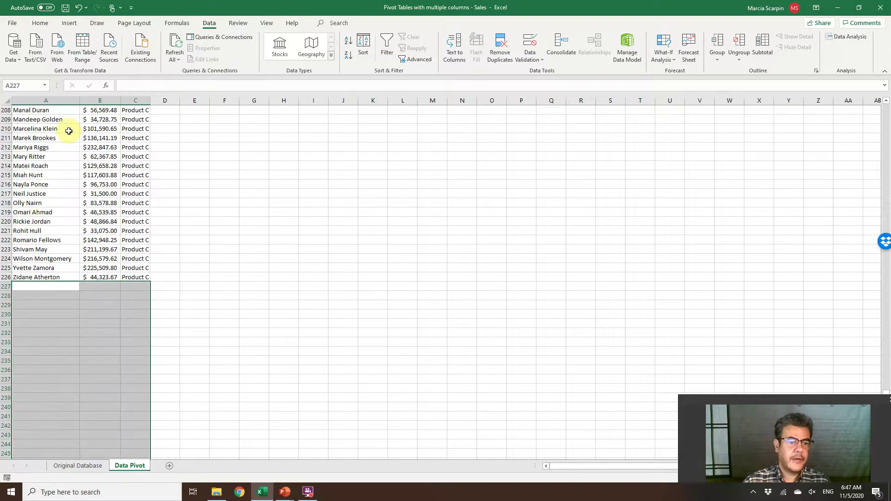
key(ctrl+Home)
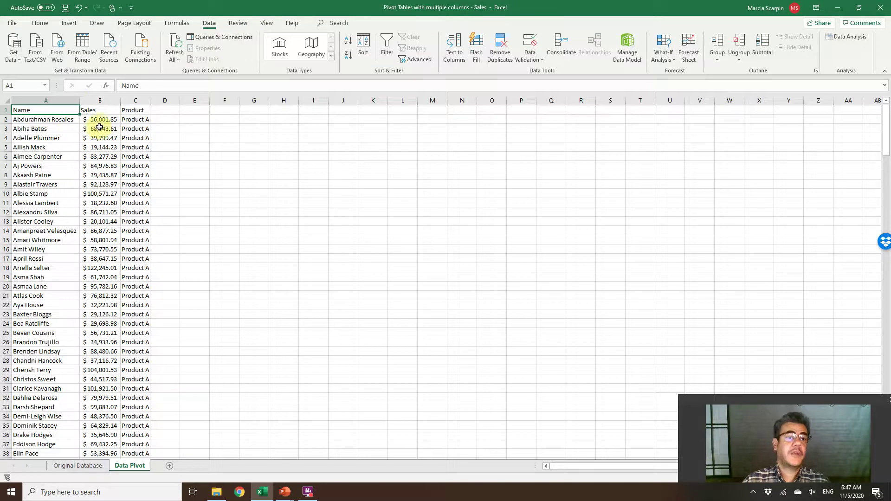
Step: Insert a PivotTable from 'Data Pivot'!$A$1:$C$226 on a new worksheet
click(70, 24)
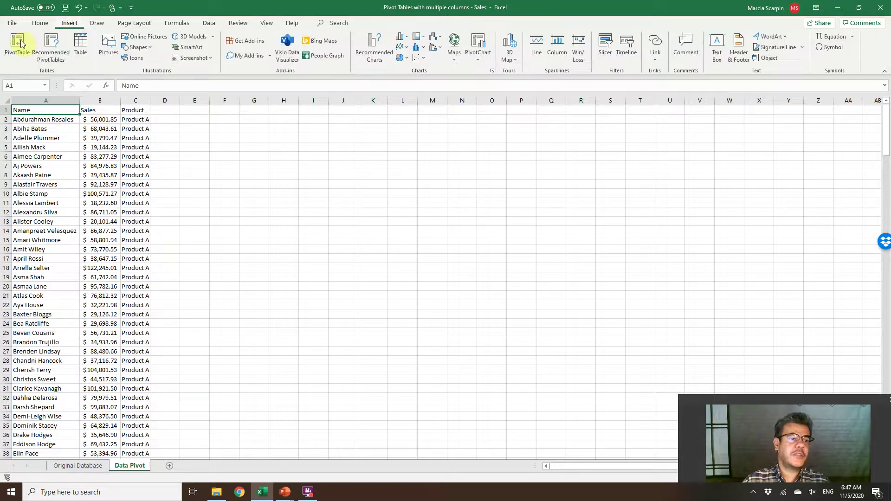
click(15, 43)
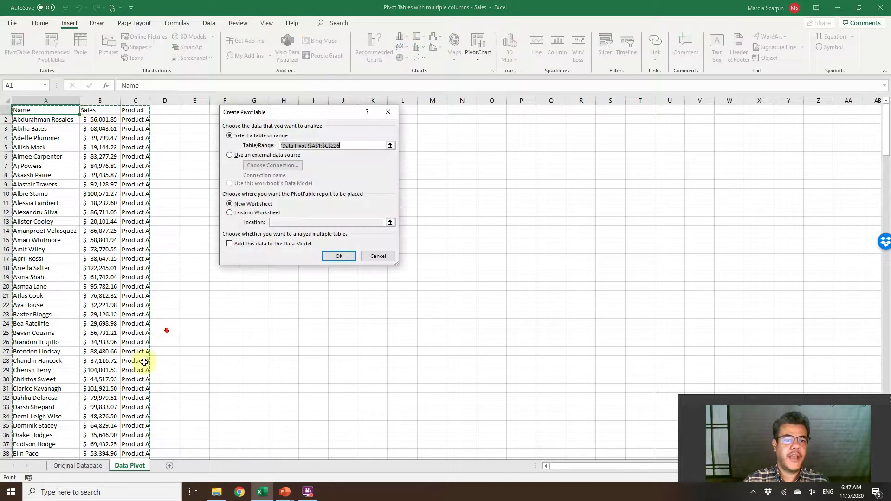
scroll(139, 364, down, 20)
scroll(139, 364, down, 20)
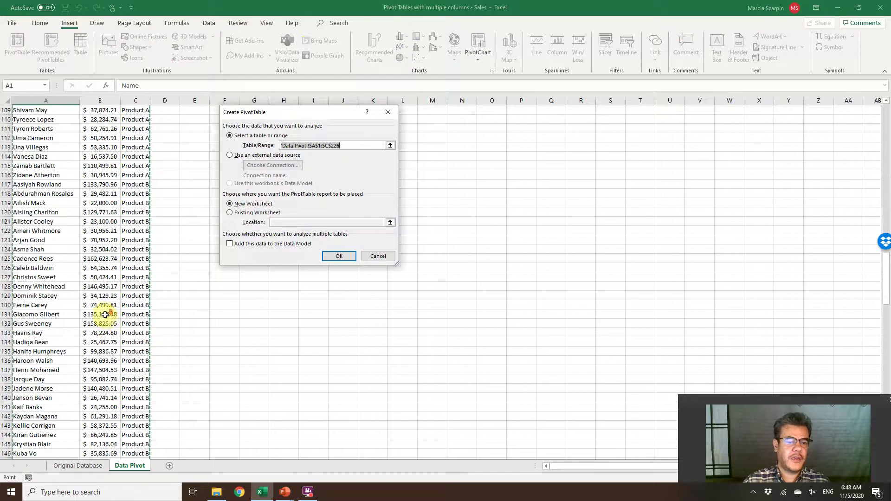
scroll(107, 338, down, 20)
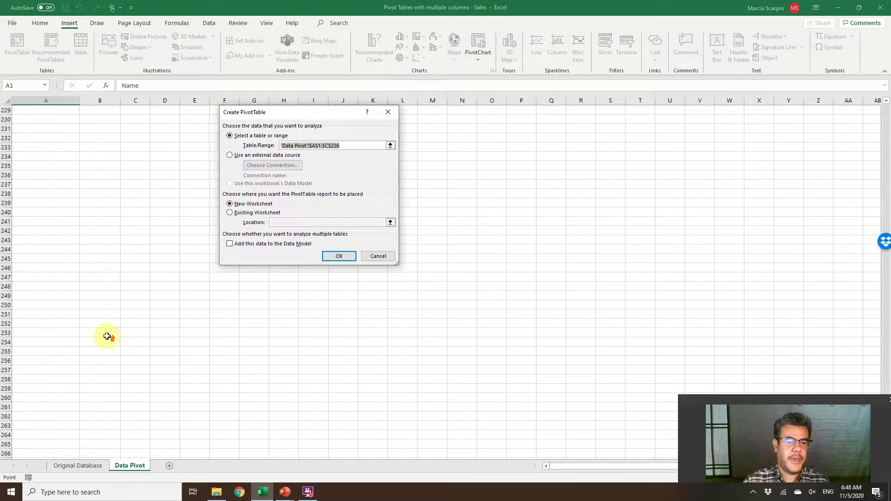
scroll(105, 348, up, 6)
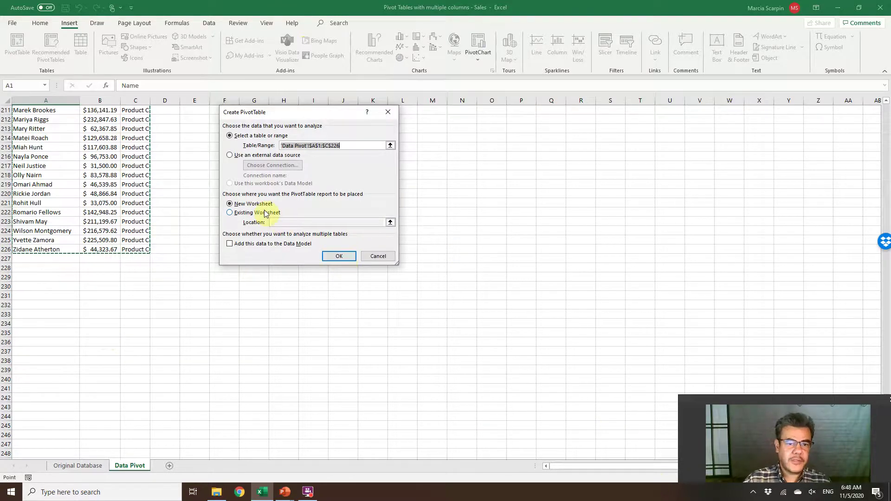
click(339, 257)
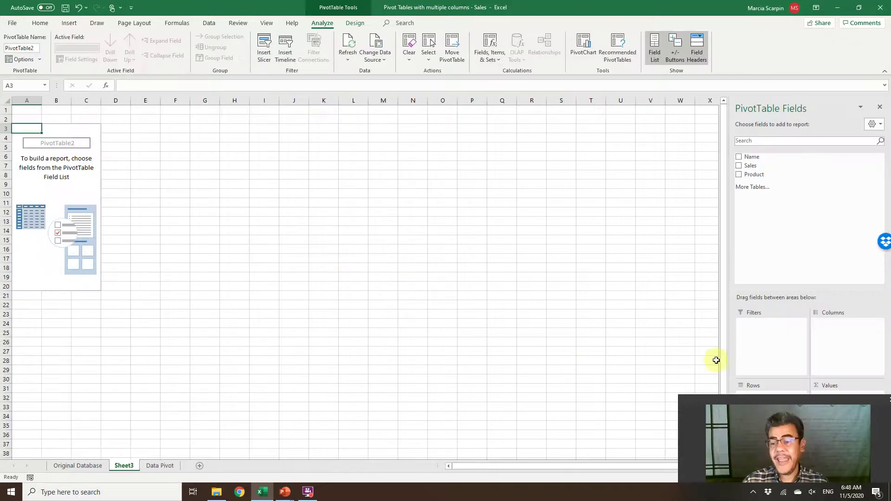
Step: Place the Name field in the pivot Rows area and Product in Columns
drag(750, 400, 408, 407)
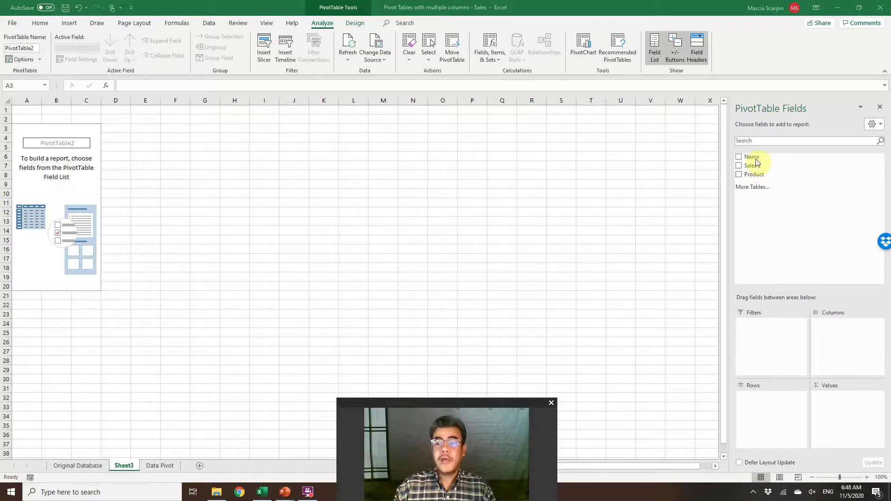
click(154, 468)
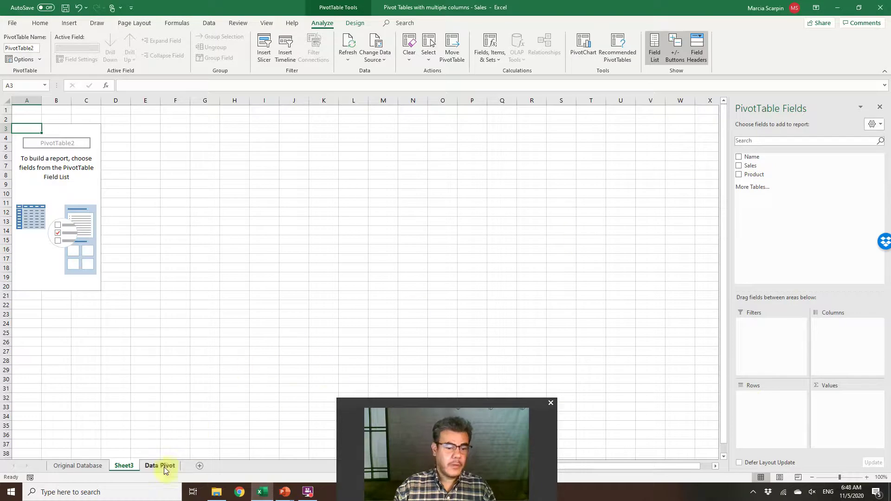
click(165, 469)
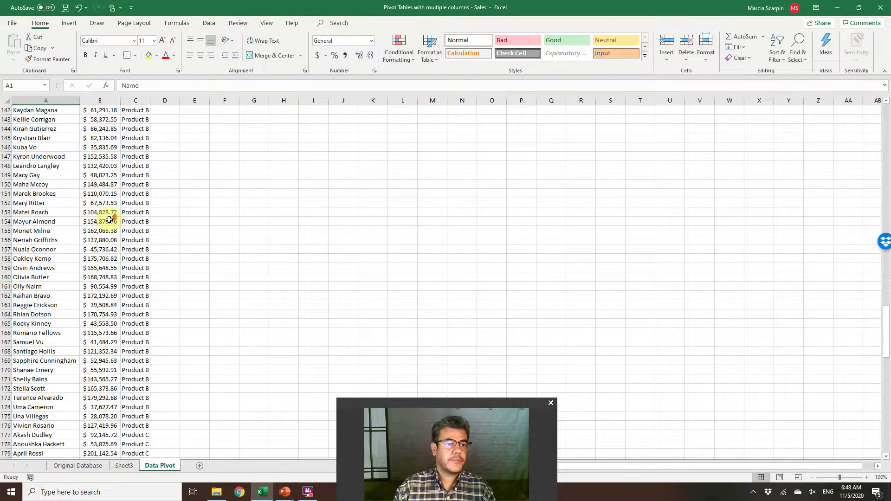
scroll(109, 220, up, 20)
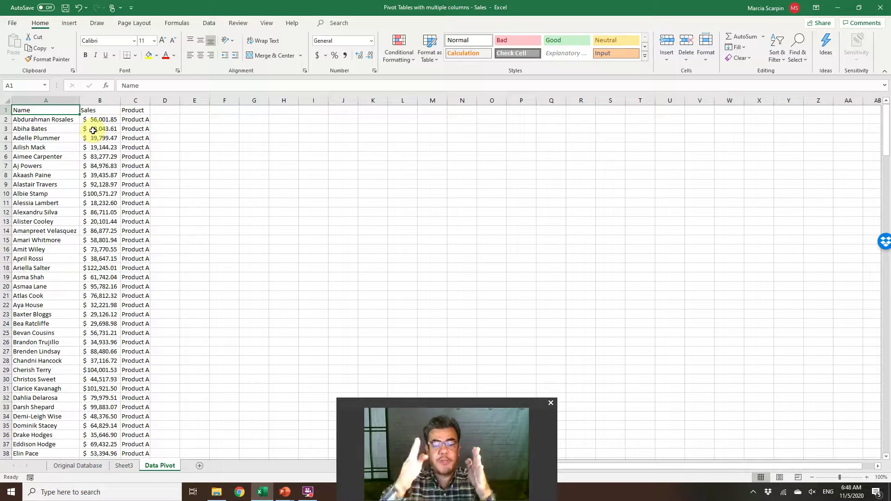
click(129, 464)
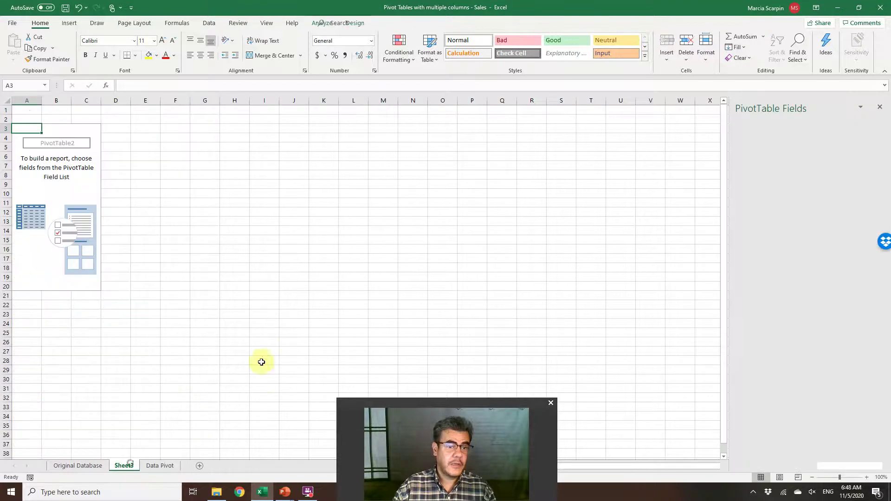
drag(748, 158, 770, 413)
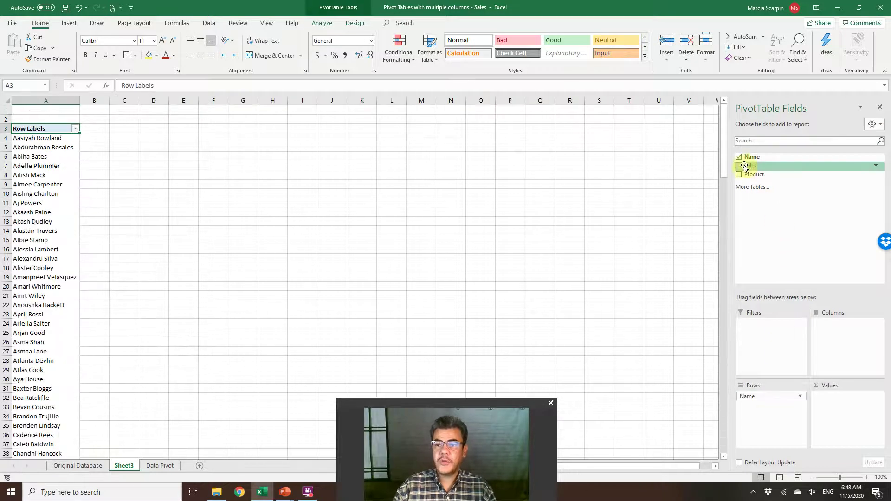
drag(750, 177, 845, 323)
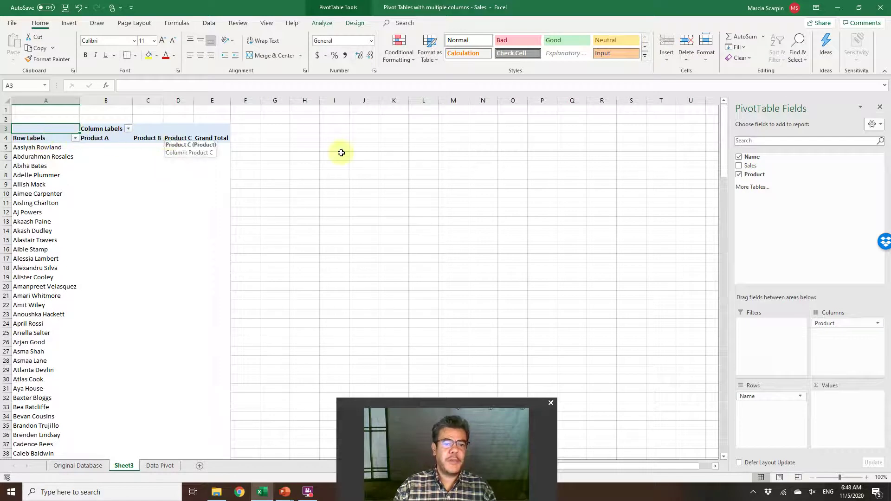
Step: Add the Sales field to the Values area as Sum of Sales
drag(750, 166, 843, 408)
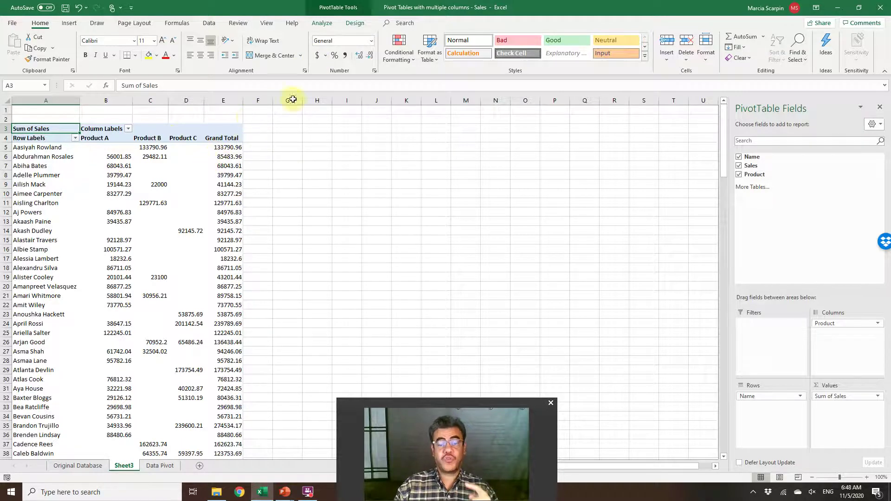
click(326, 24)
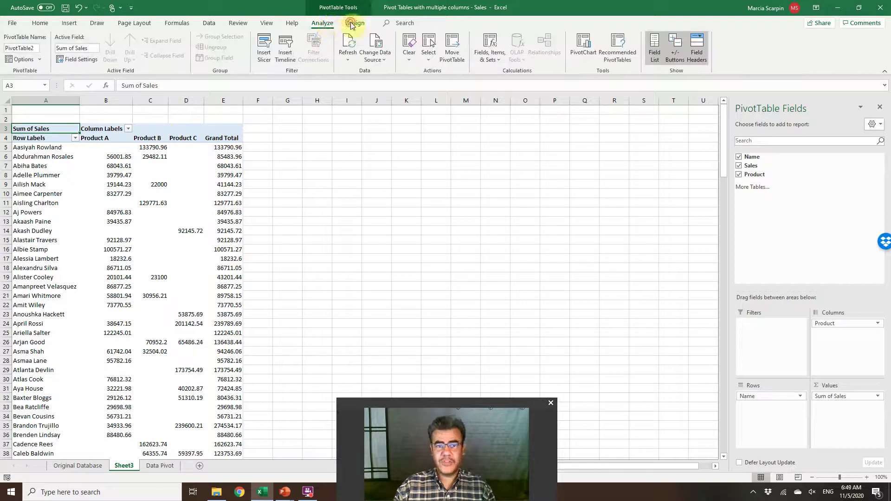
click(353, 24)
click(323, 23)
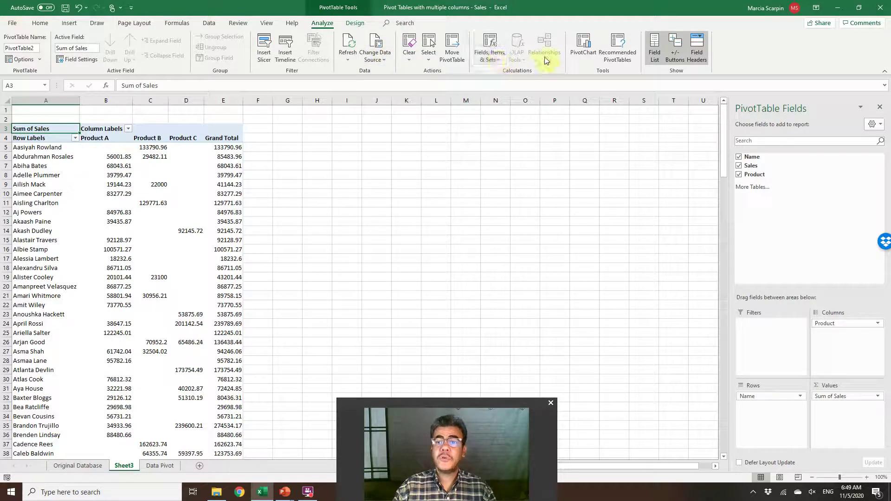
click(386, 63)
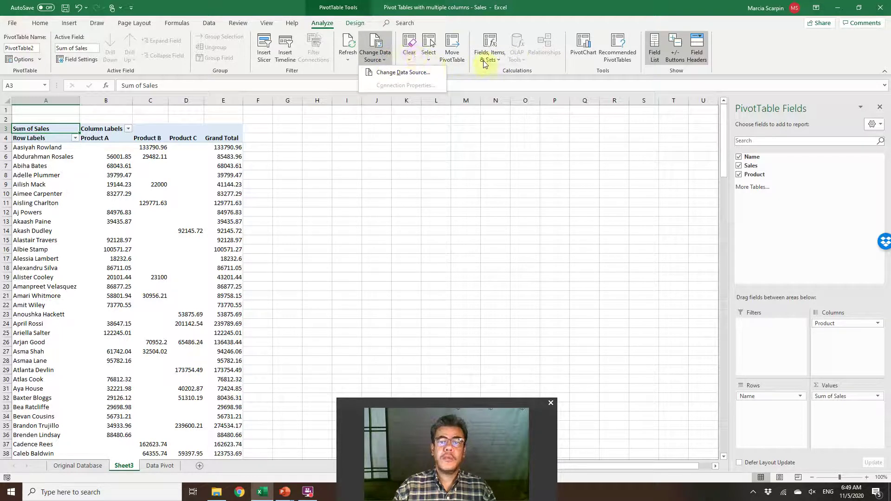
click(507, 61)
click(496, 60)
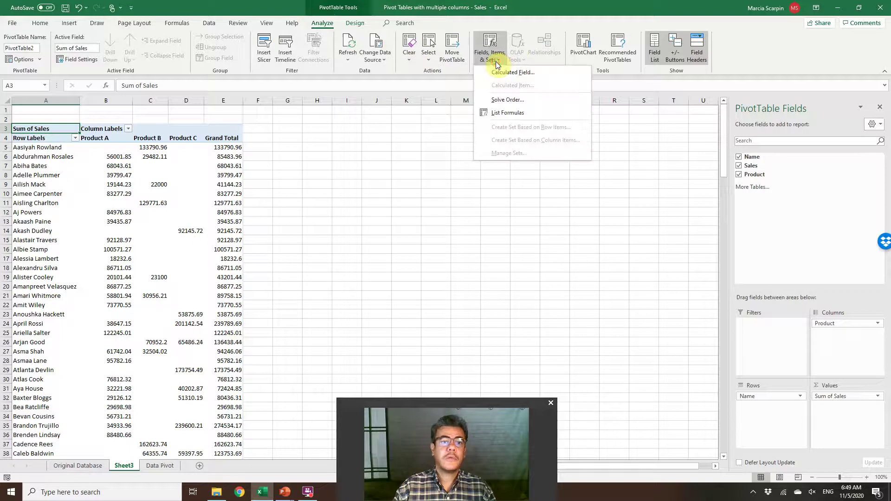
click(106, 184)
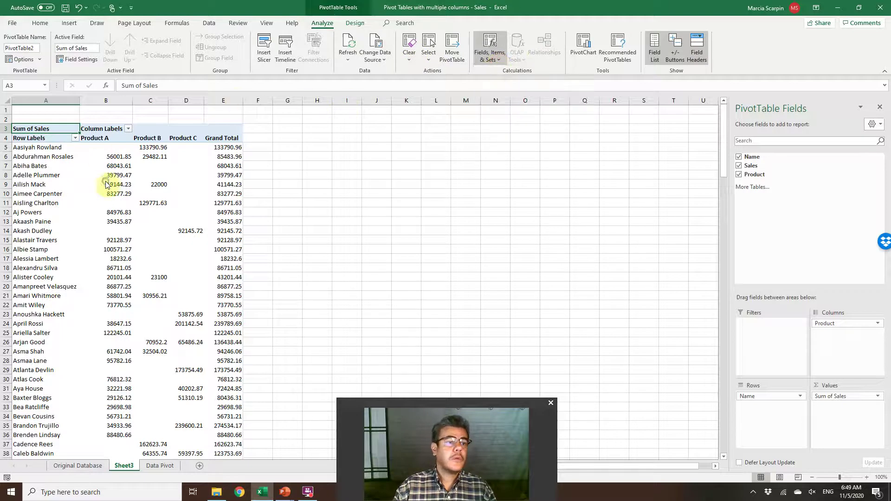
right_click(106, 184)
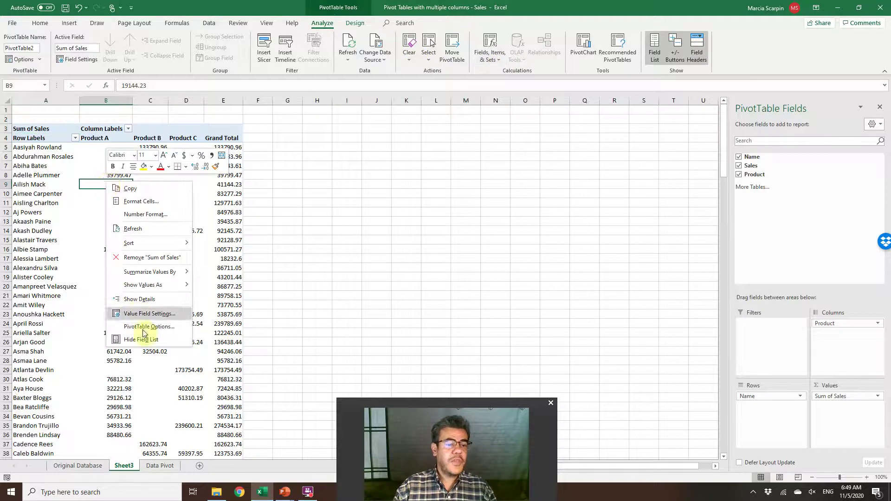
click(116, 202)
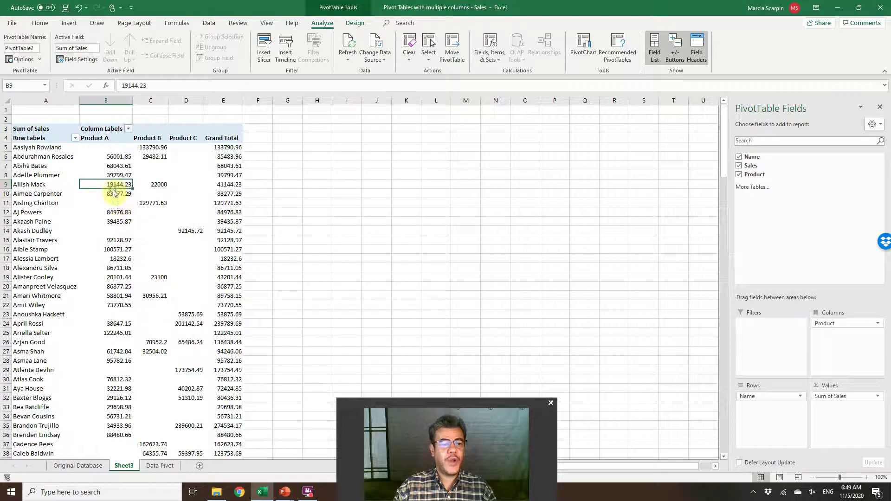
right_click(118, 203)
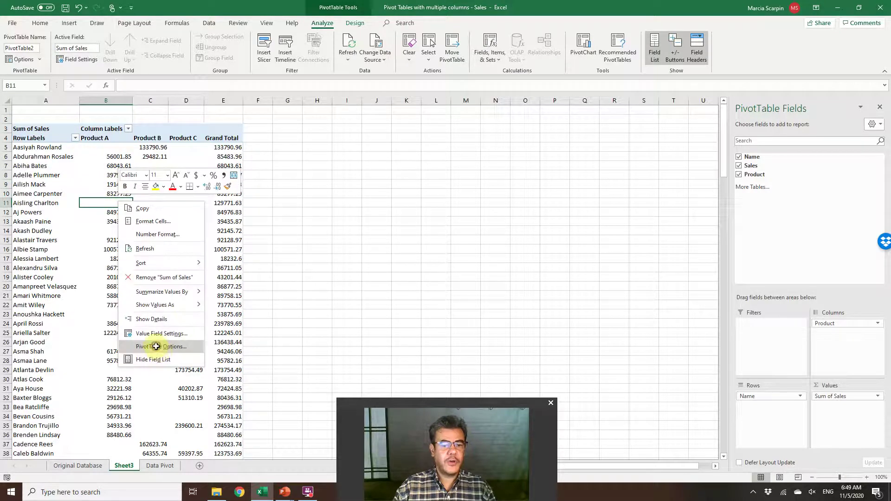
click(156, 347)
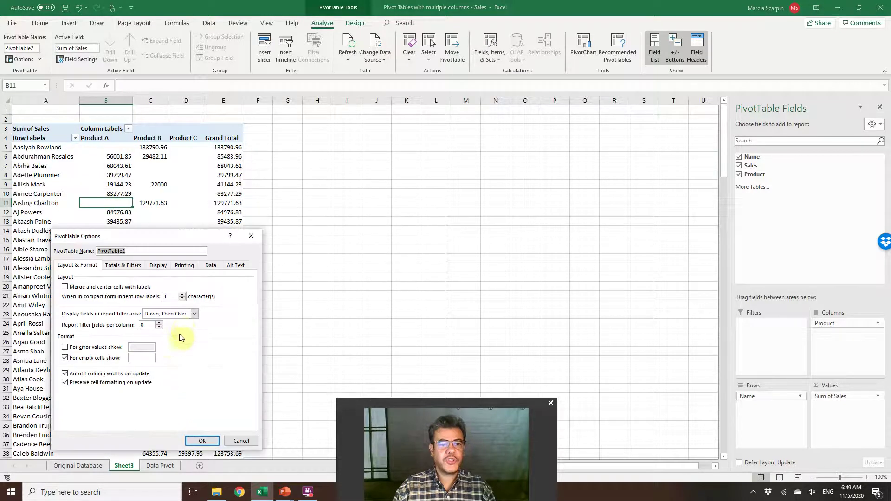
click(134, 265)
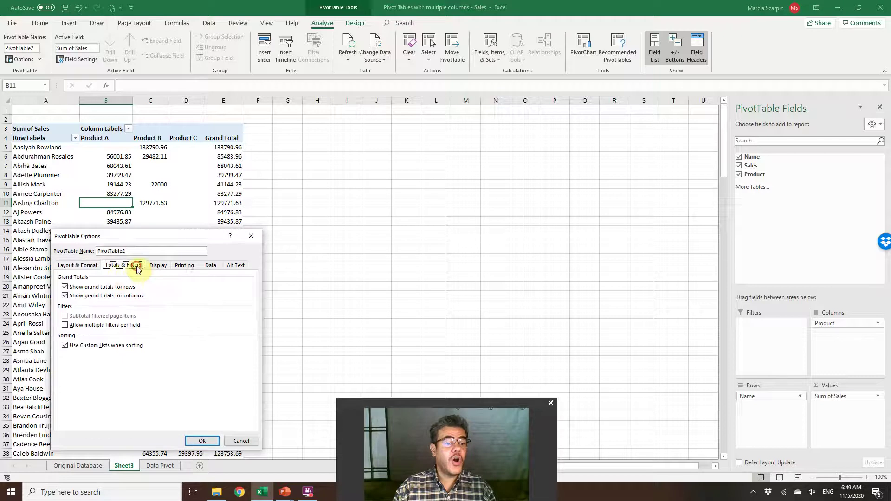
click(66, 297)
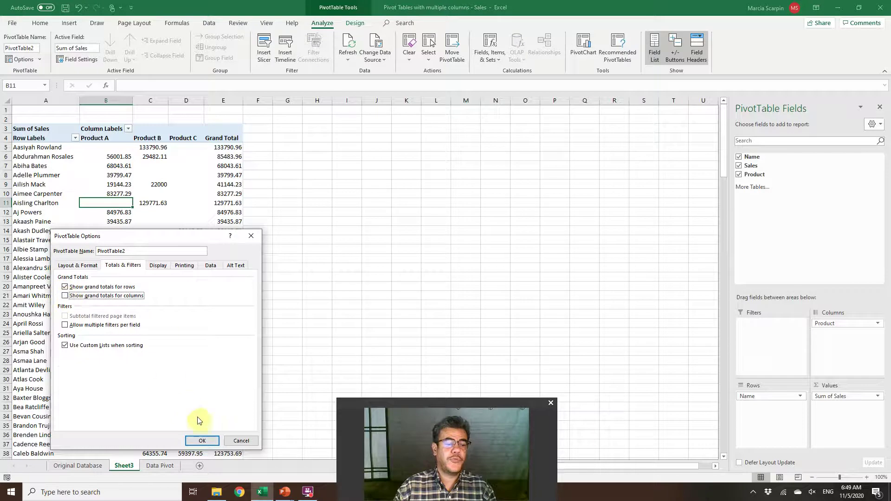
click(210, 443)
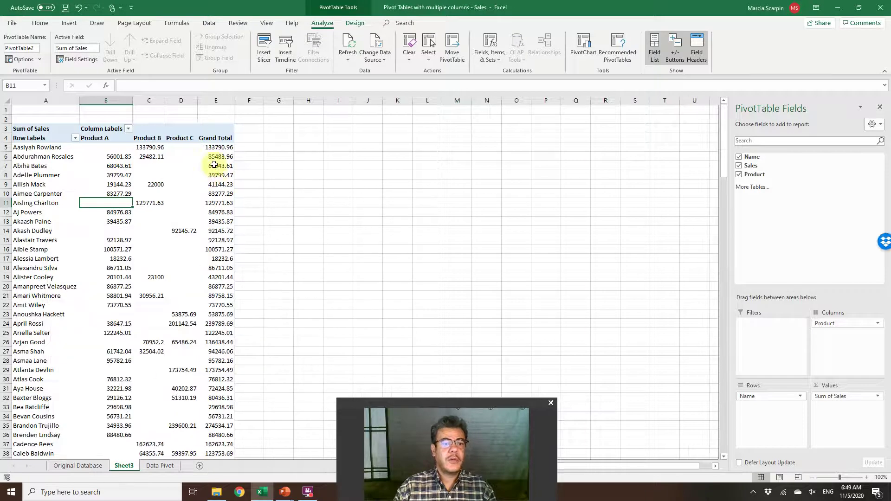
right_click(143, 206)
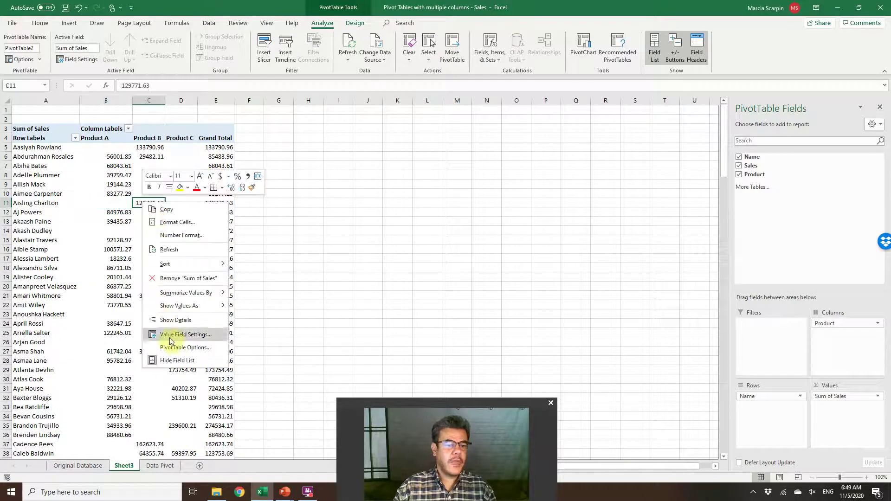
click(175, 343)
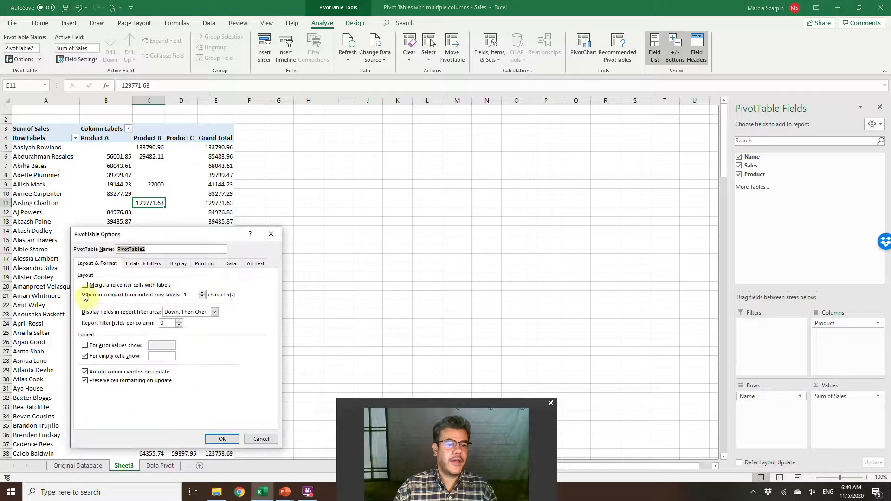
click(142, 263)
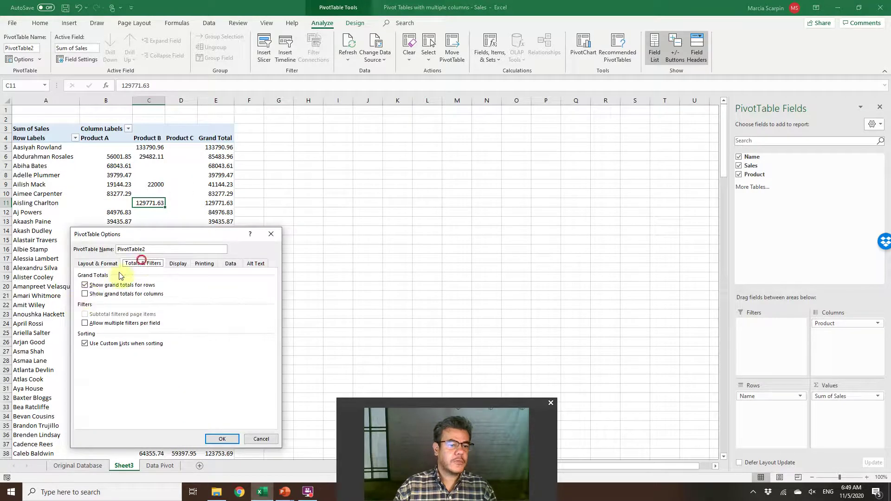
click(85, 294)
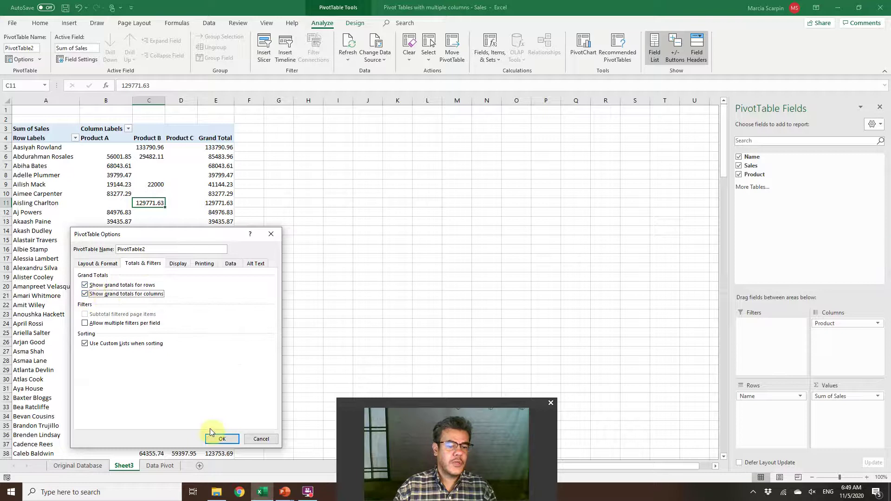
click(222, 439)
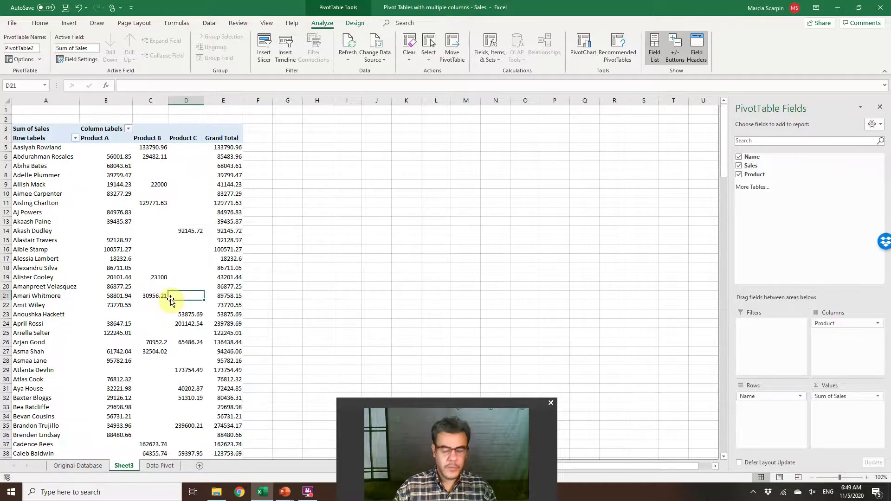
scroll(170, 301, down, 8)
scroll(171, 300, down, 20)
click(171, 296)
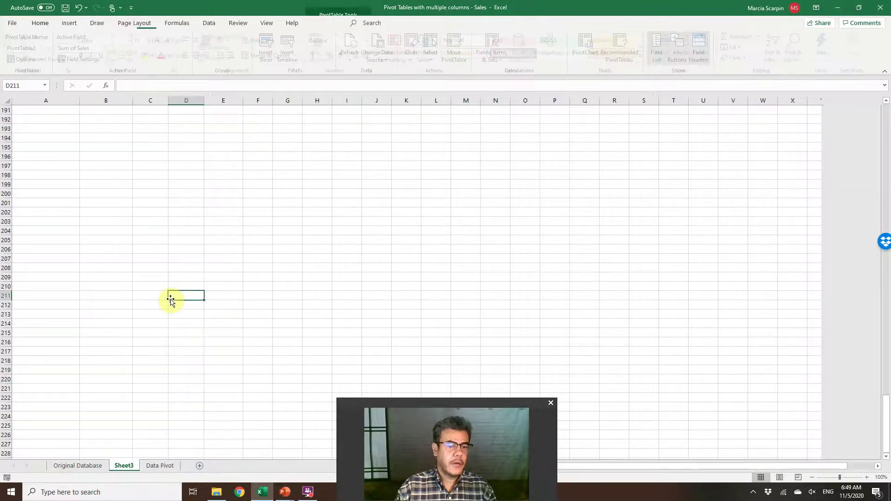
scroll(171, 300, up, 13)
click(171, 299)
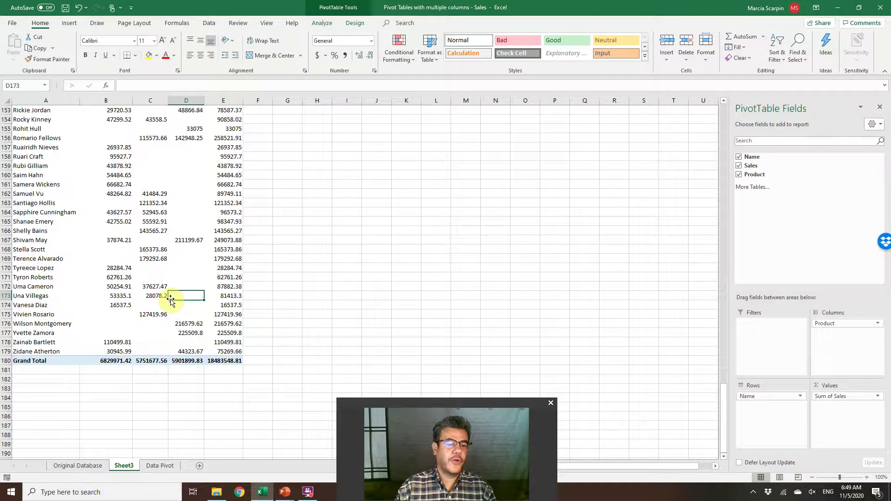
scroll(171, 301, up, 20)
click(171, 297)
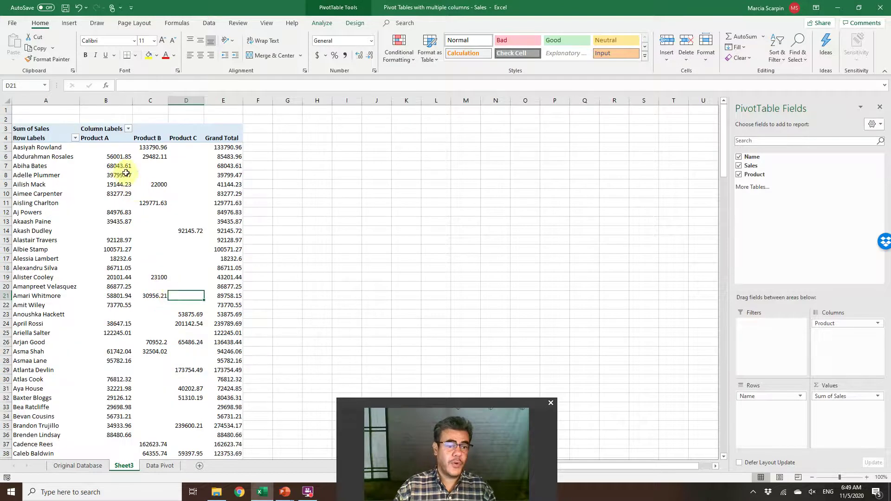
drag(413, 403, 770, 402)
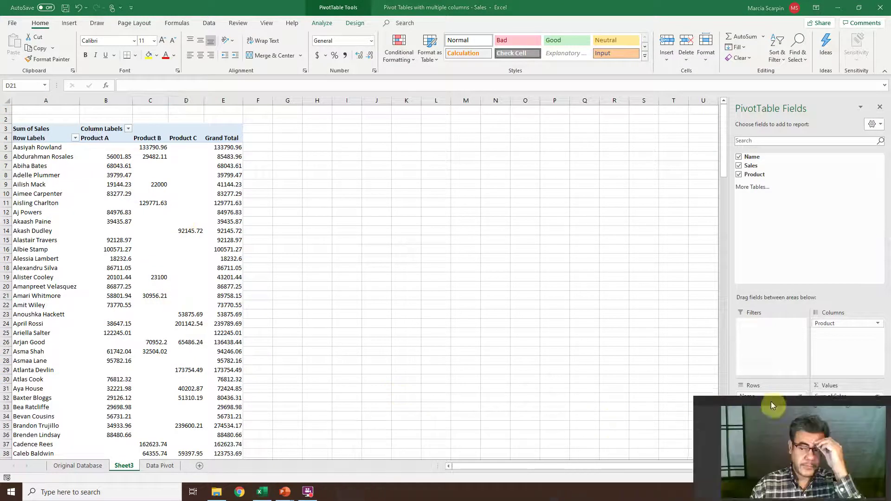
Step: Format the Sum of Sales values as Currency with a $ symbol and 2 decimals
right_click(121, 176)
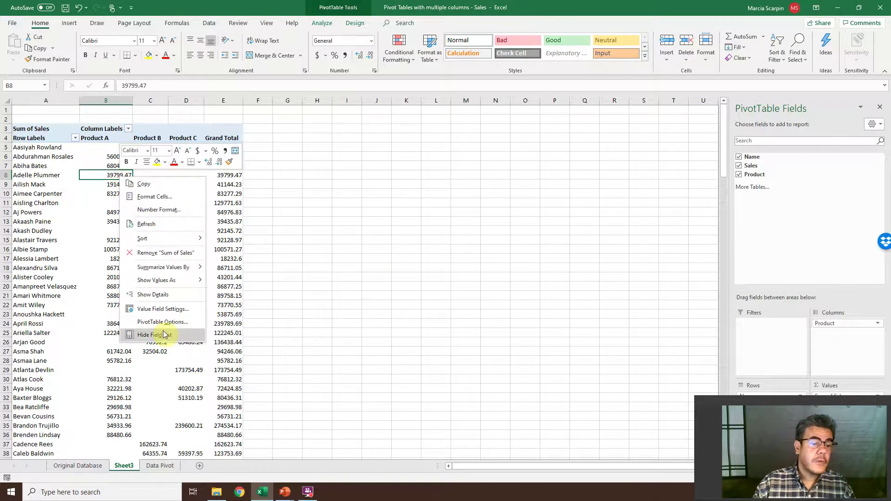
click(169, 310)
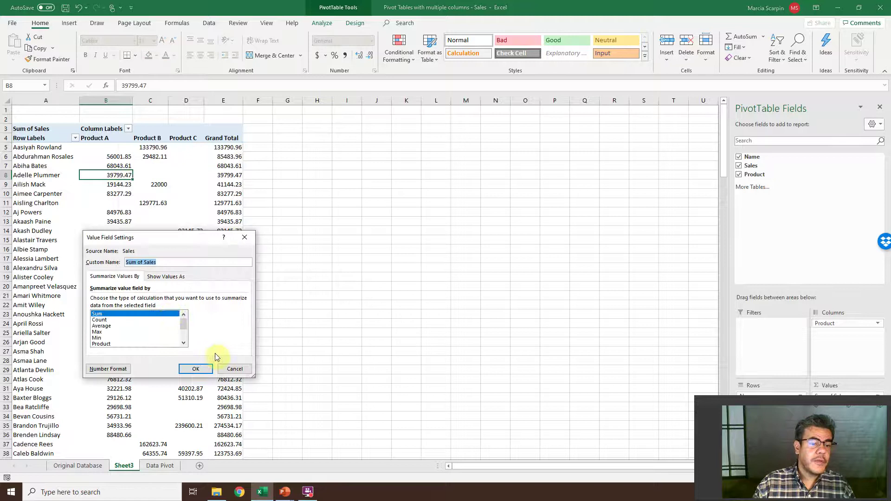
click(228, 366)
right_click(114, 213)
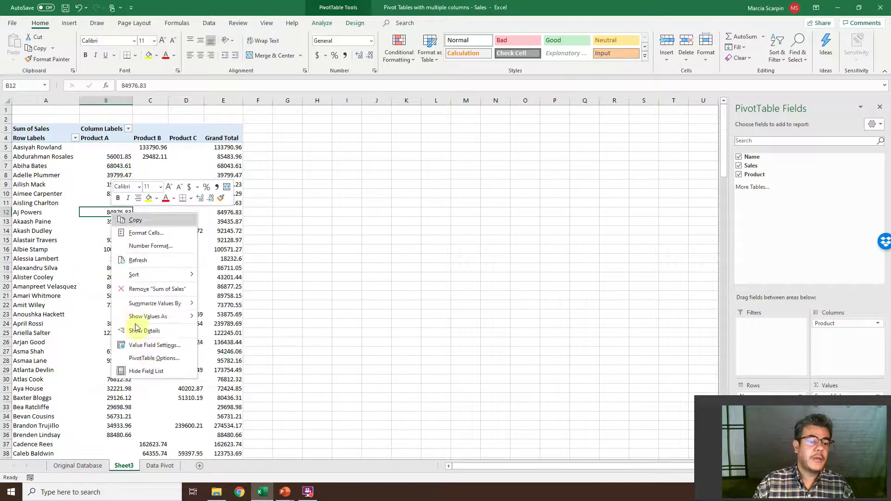
click(153, 346)
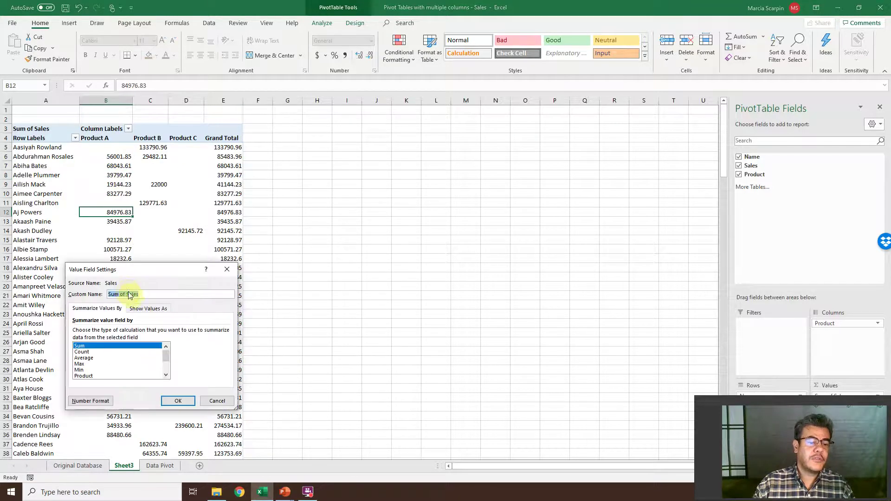
click(92, 401)
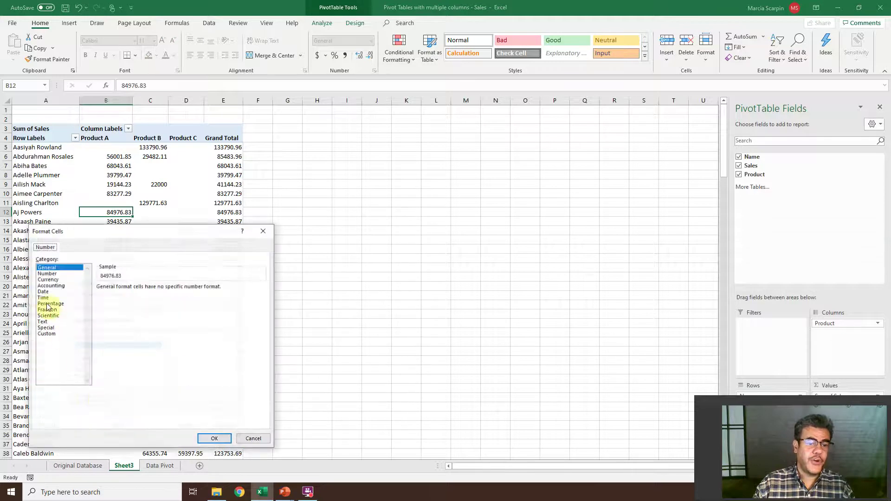
click(49, 280)
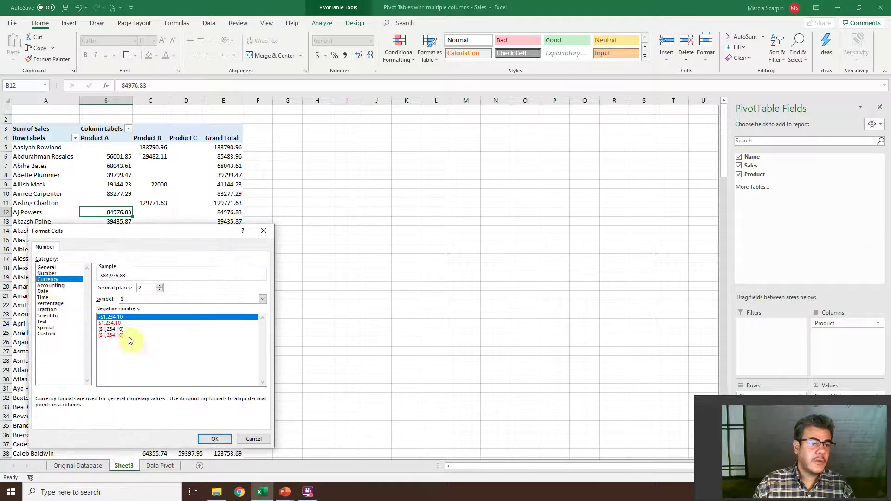
click(218, 440)
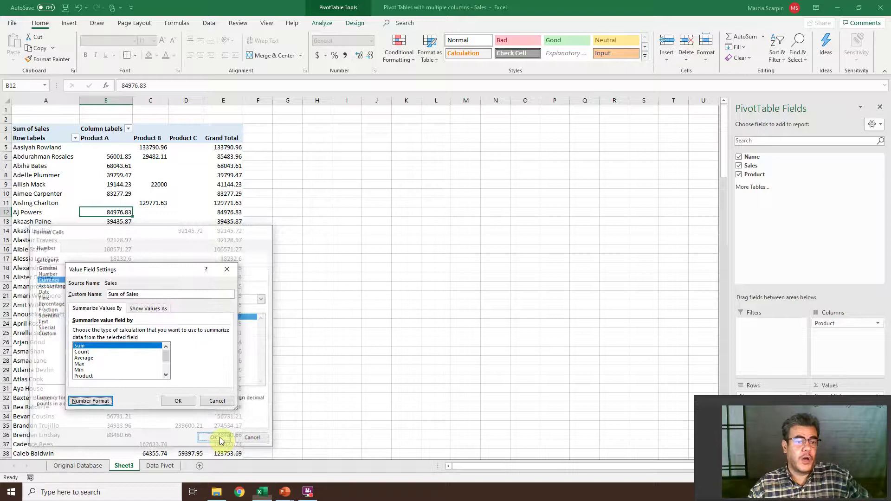
click(187, 398)
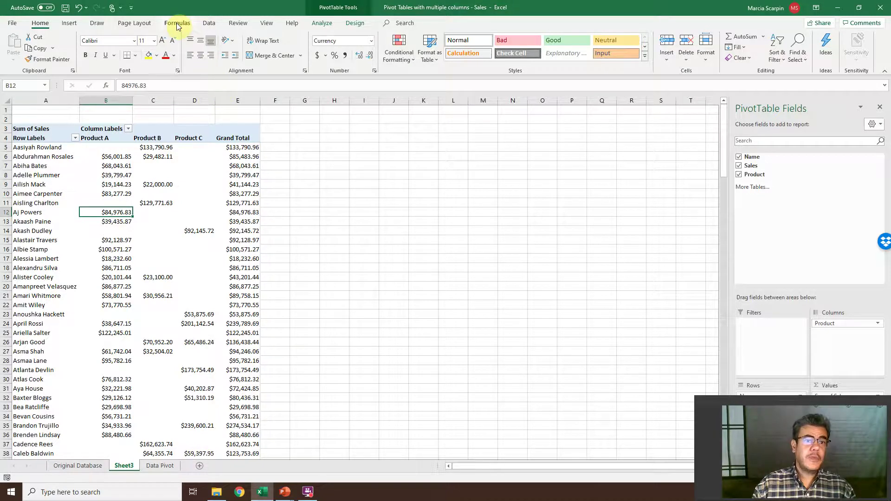
Step: Add filter arrows to the pivot table's product column headers
click(210, 23)
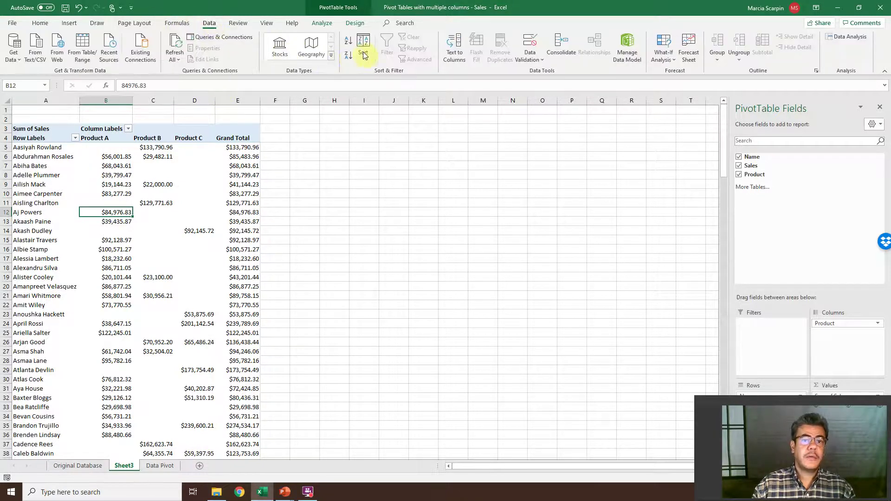
click(158, 135)
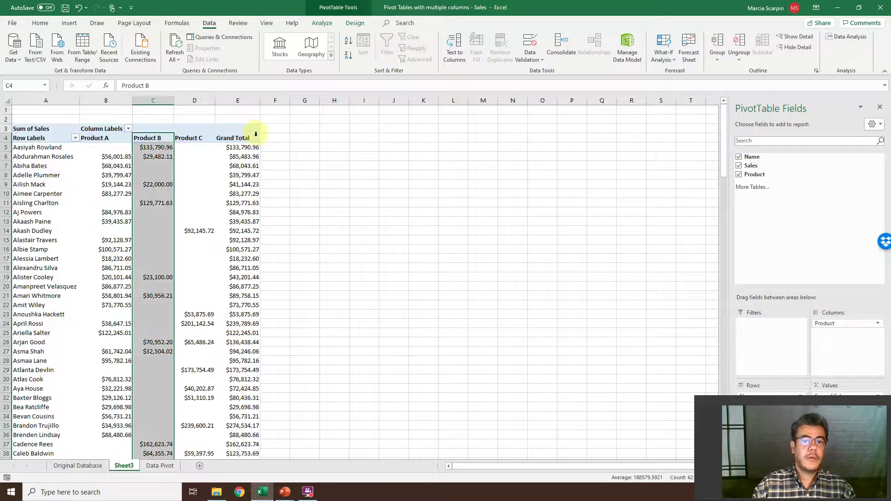
click(272, 138)
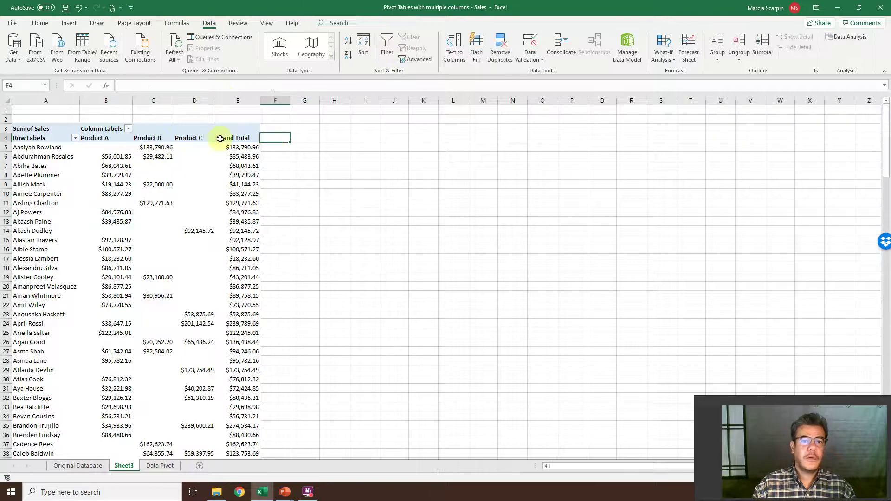
click(184, 135)
click(273, 138)
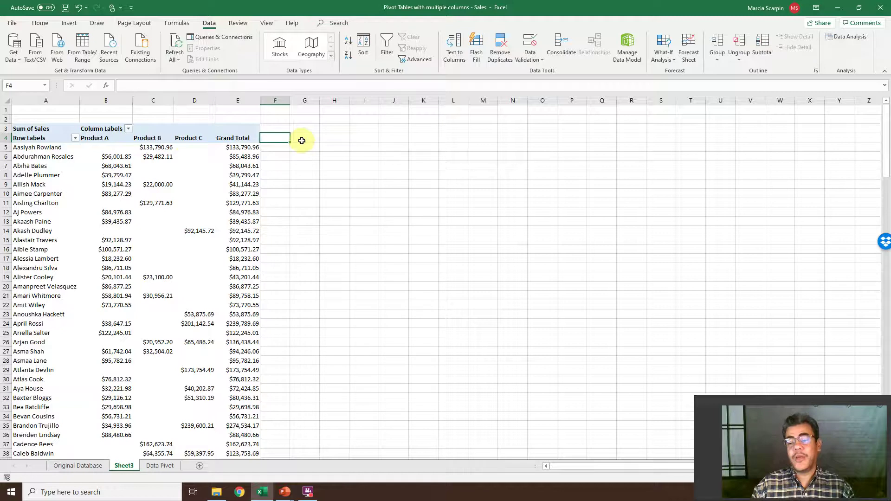
click(383, 42)
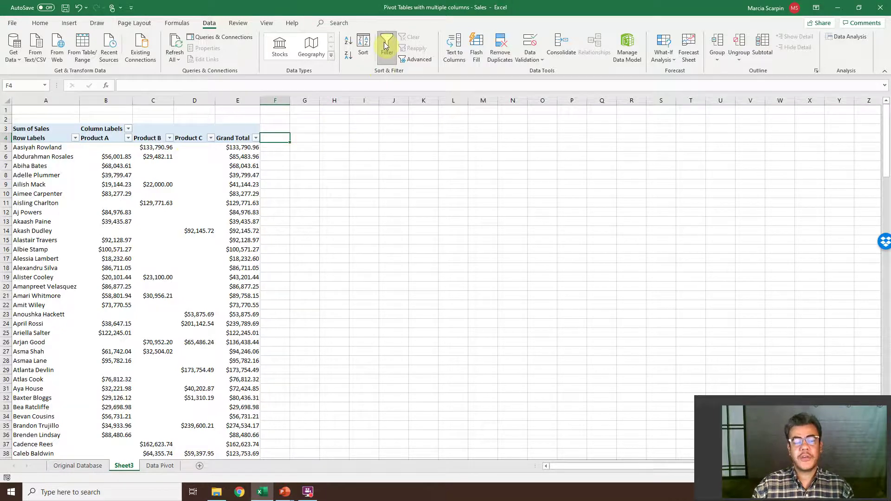
Step: Filter Product B to exclude (Blanks)
click(169, 138)
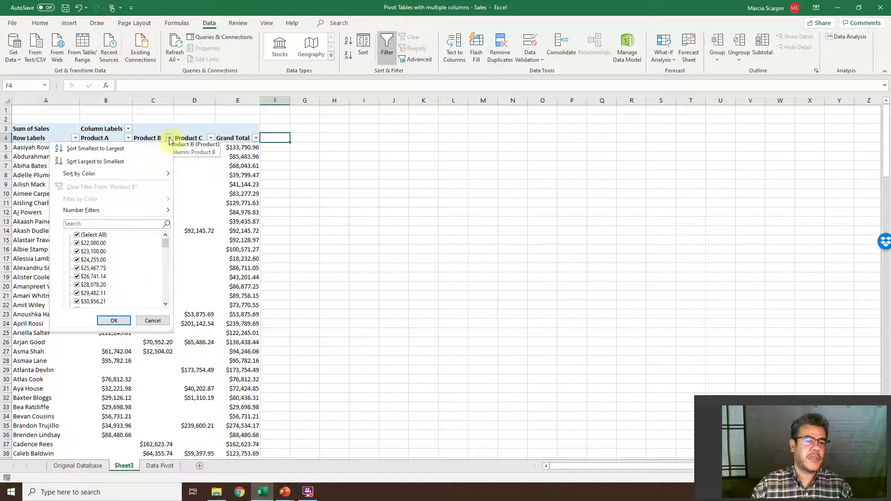
scroll(92, 260, down, 15)
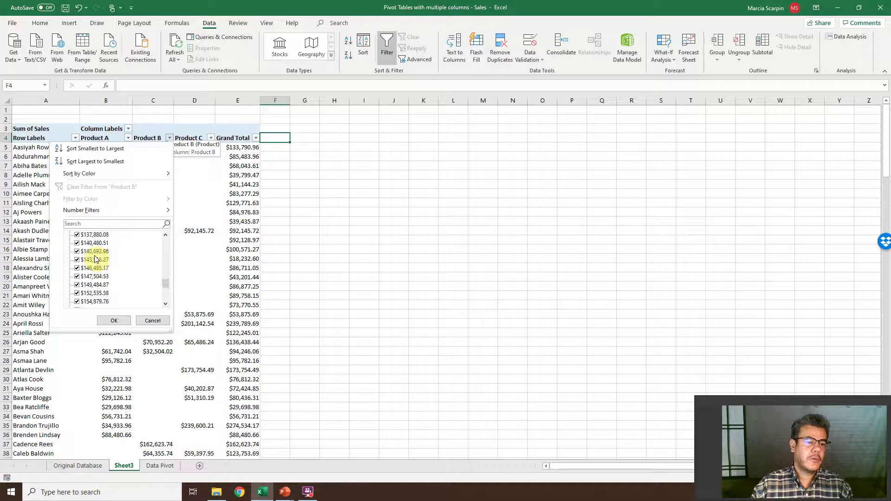
click(77, 302)
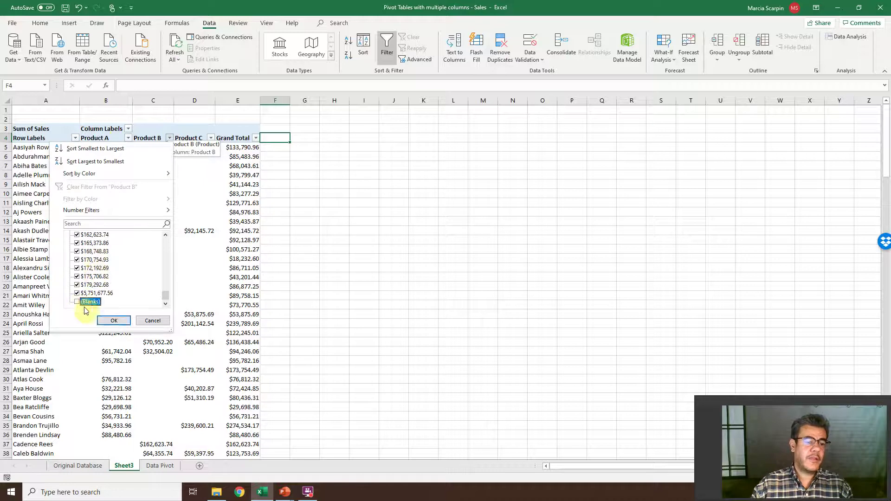
click(106, 324)
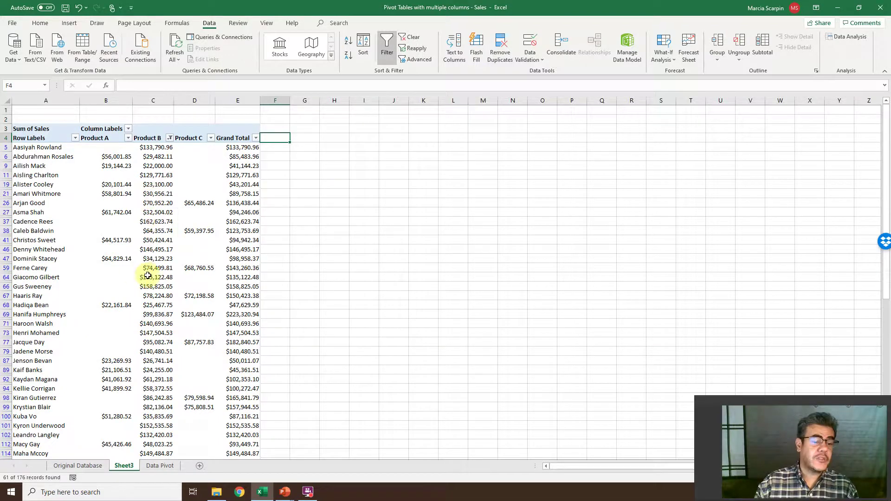
scroll(148, 275, down, 10)
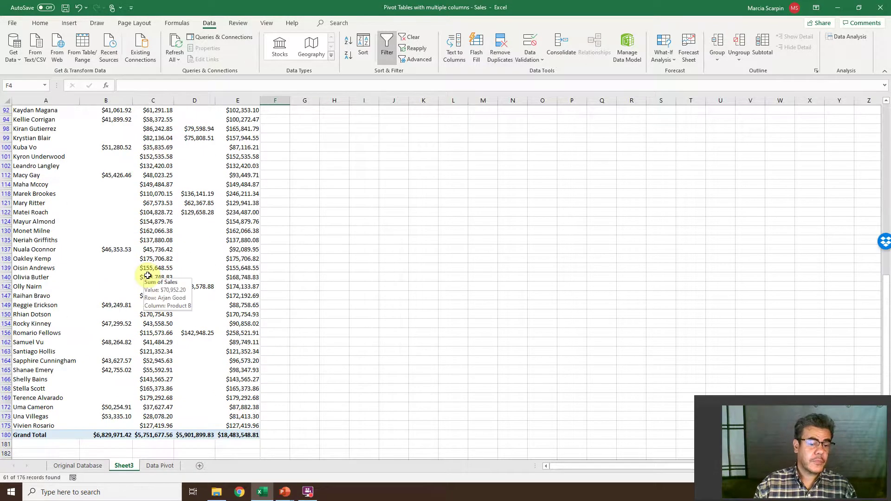
scroll(148, 276, up, 10)
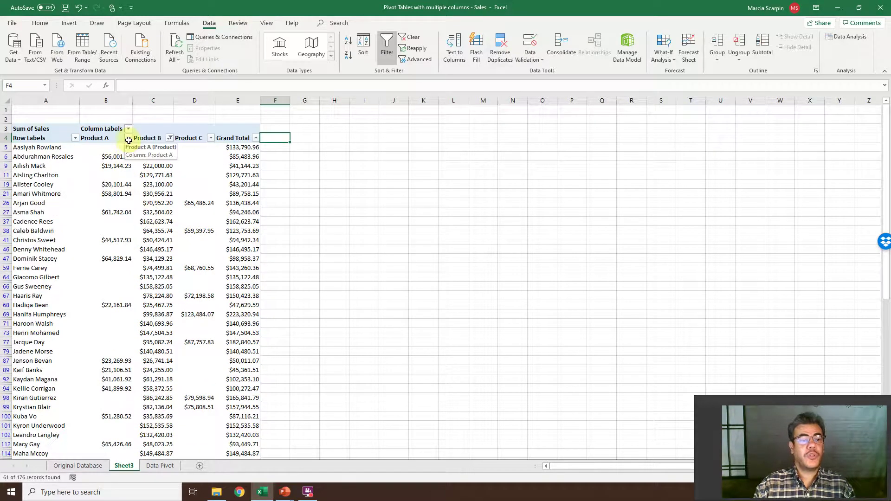
Step: Filter Product A to show only (Blanks)
click(128, 139)
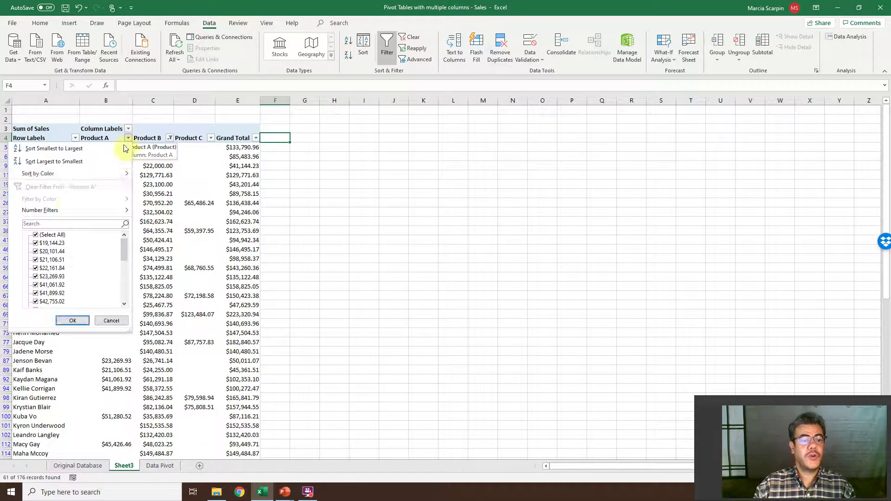
click(37, 235)
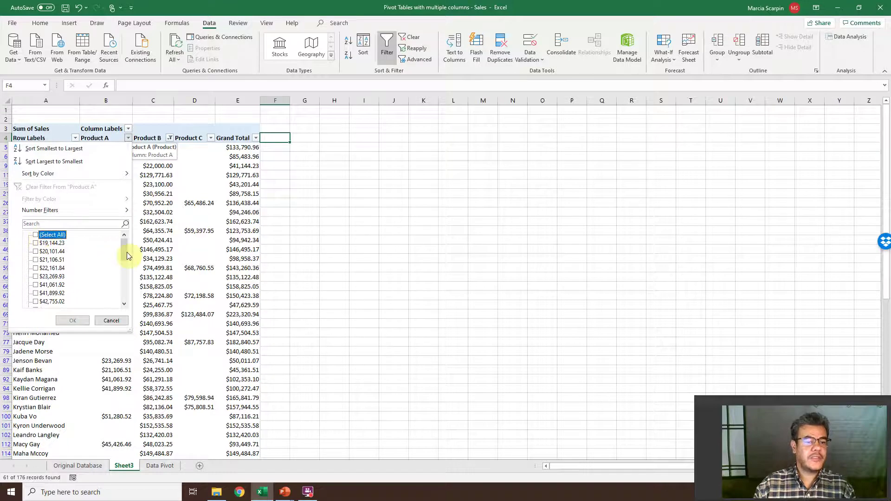
drag(125, 254, 130, 310)
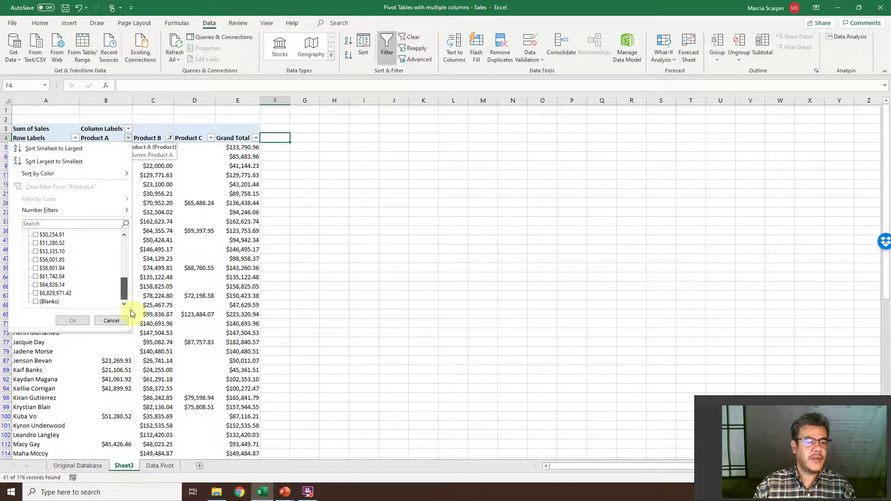
click(36, 303)
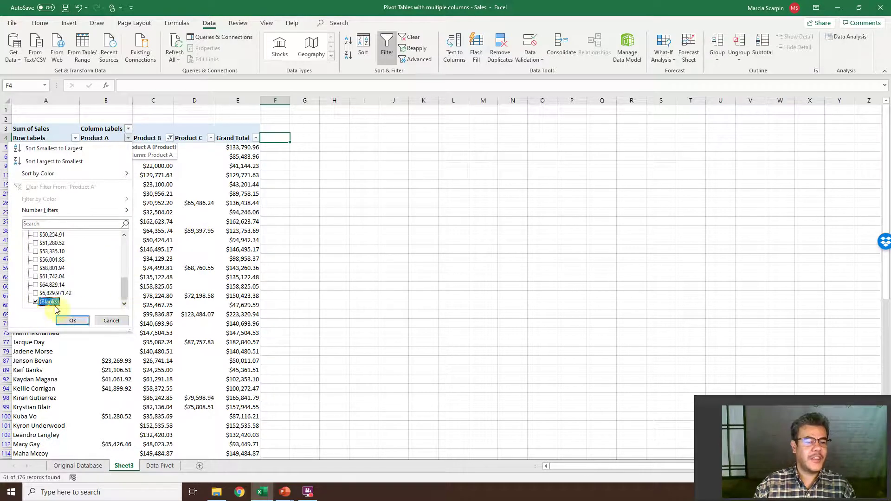
click(81, 320)
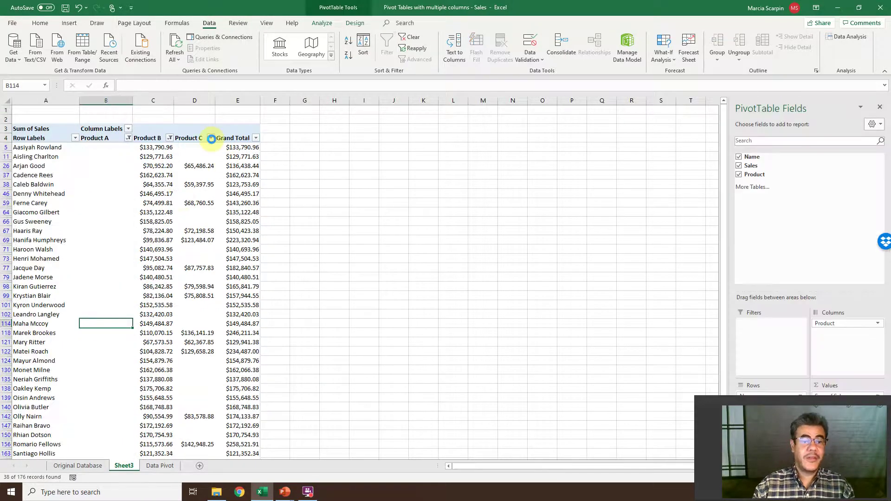
Step: Filter Product C to show only (Blanks), leaving 25 Product-B-only names
click(211, 139)
click(120, 235)
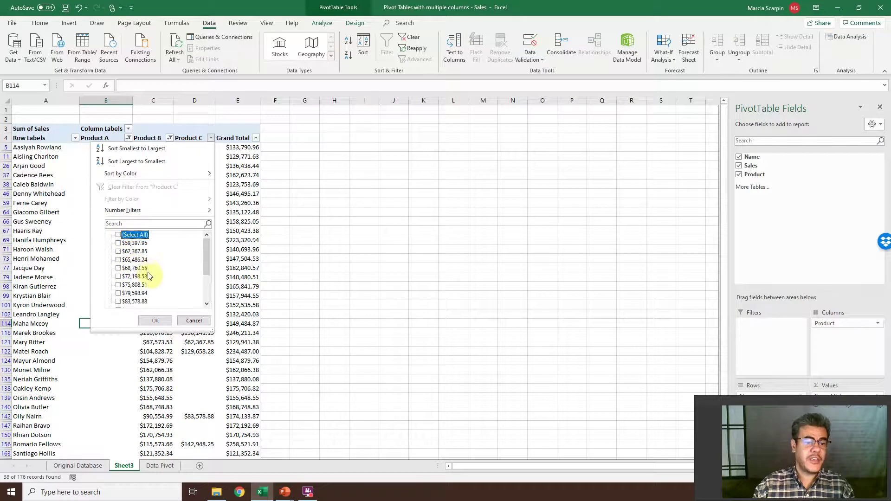
scroll(135, 274, down, 2)
click(119, 302)
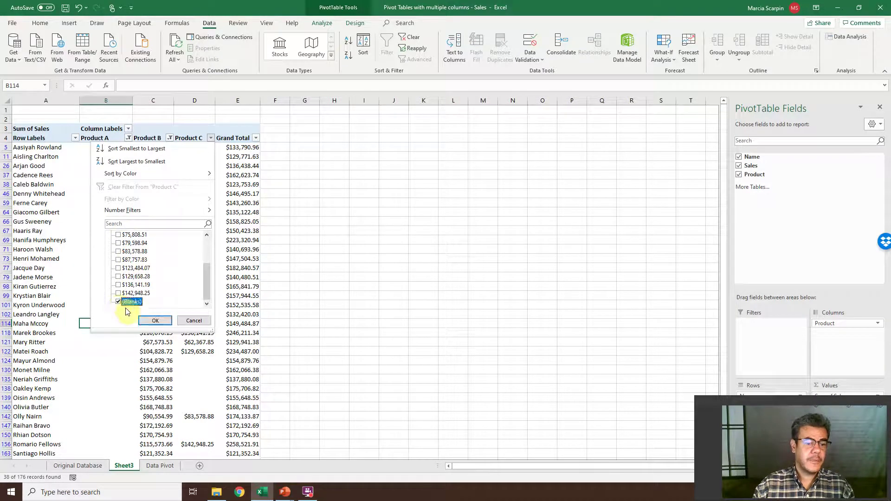
click(153, 320)
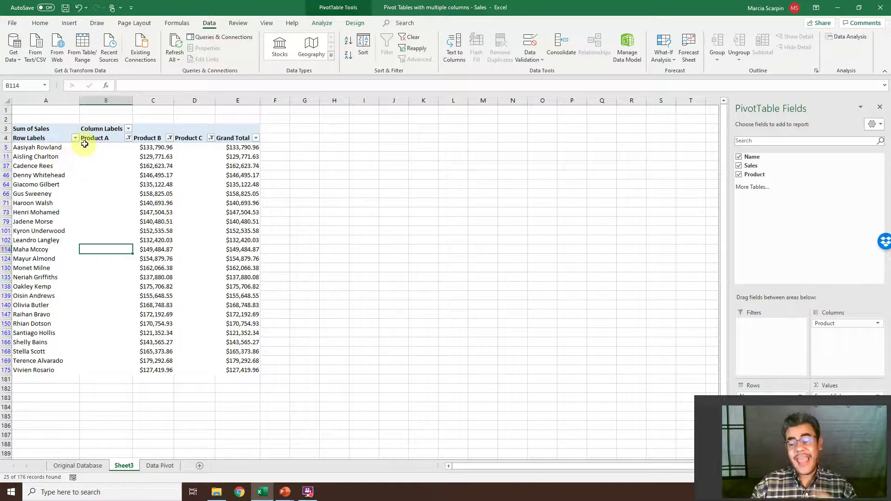
Step: Set the Product C filter to every value except (Blanks), leaving 13 names
click(212, 138)
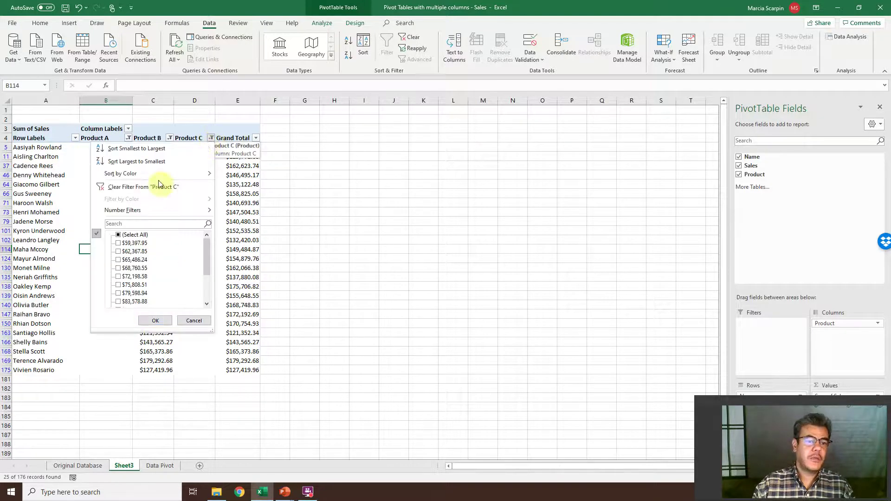
click(122, 235)
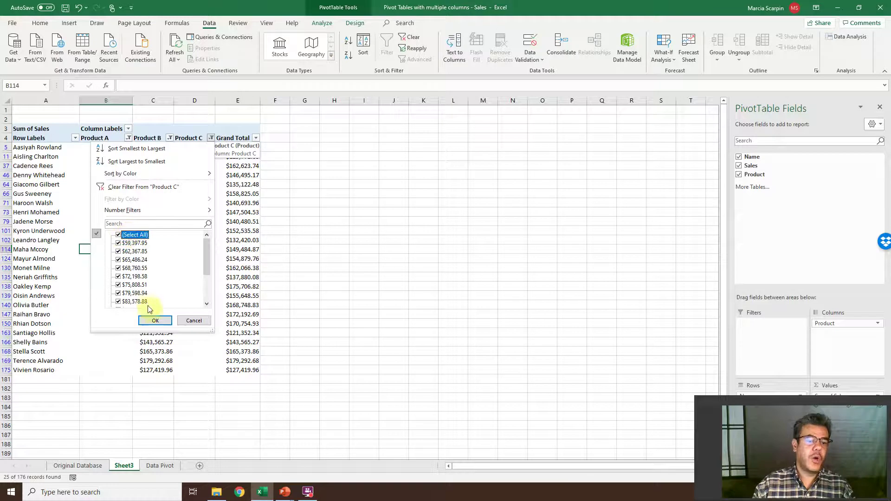
scroll(175, 280, down, 2)
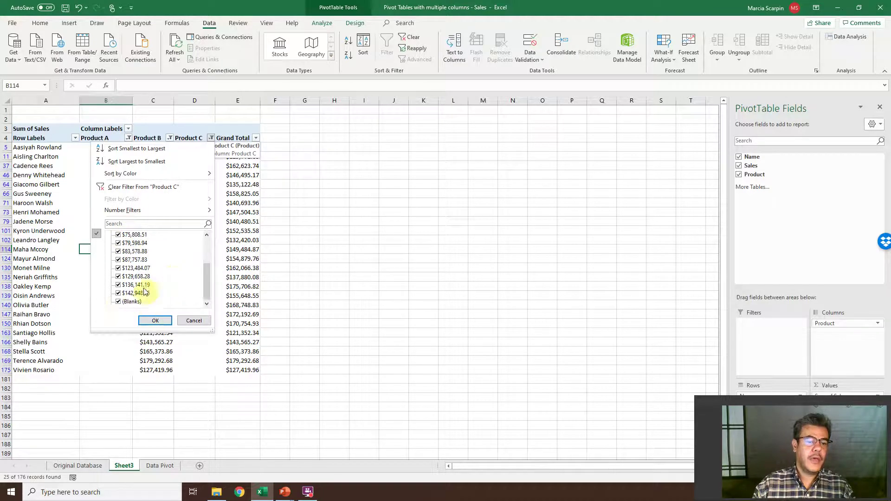
click(118, 303)
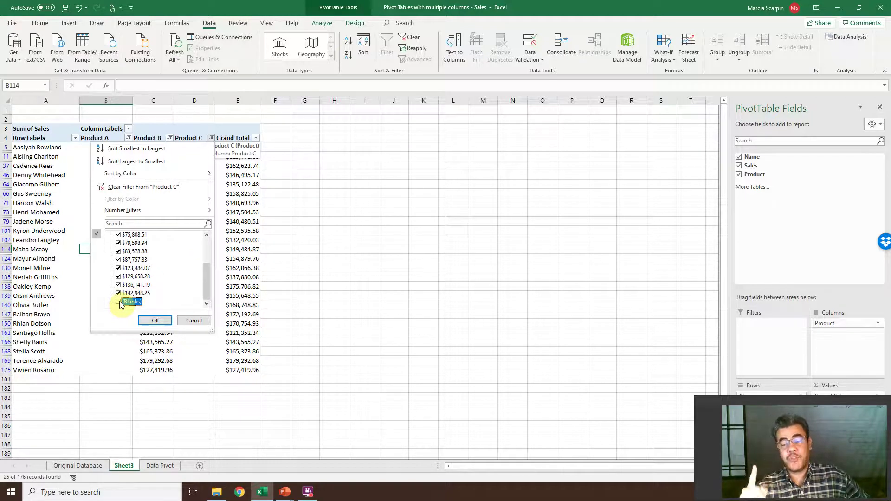
click(155, 320)
click(160, 323)
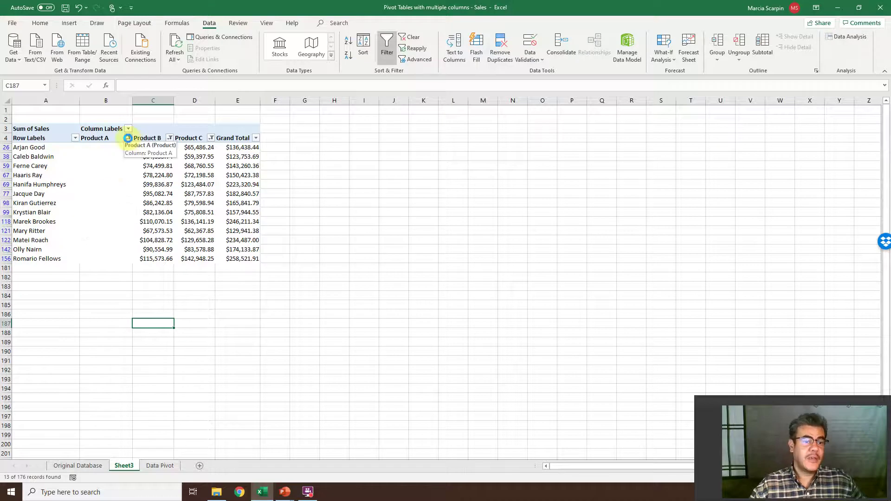
Step: Try filtering Product A to only the $6,829,971.42 value
click(129, 139)
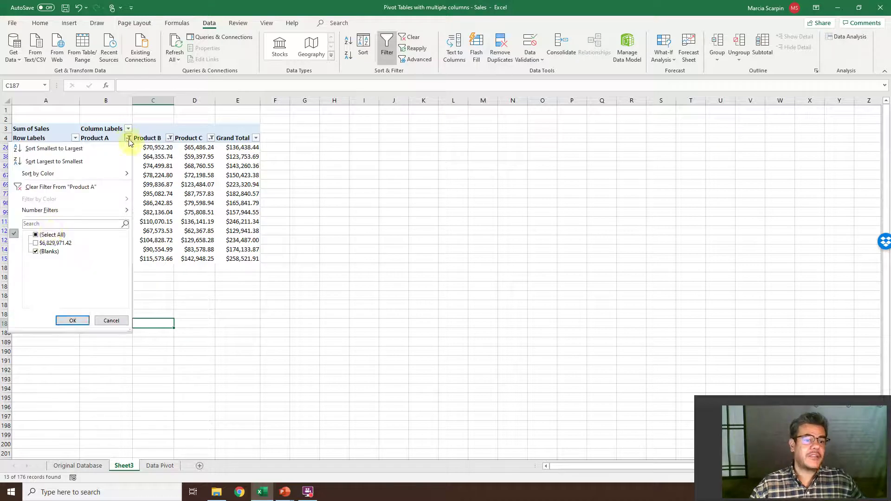
click(37, 251)
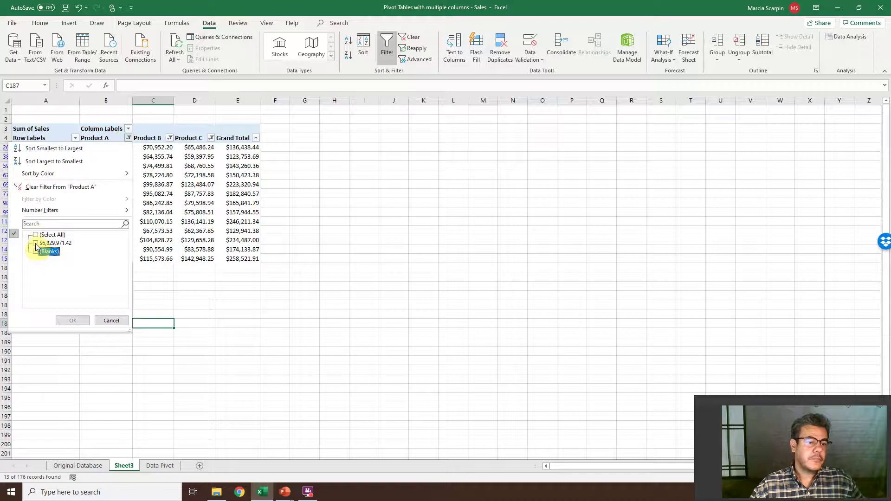
click(36, 243)
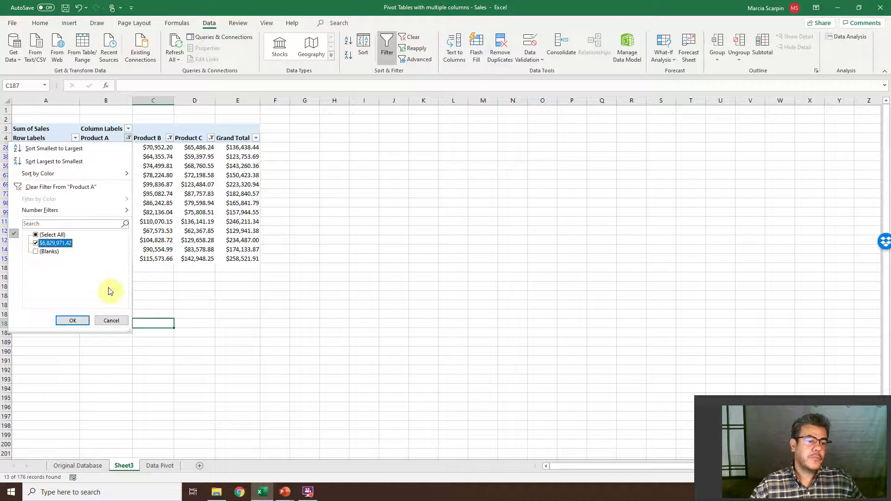
click(73, 320)
click(73, 314)
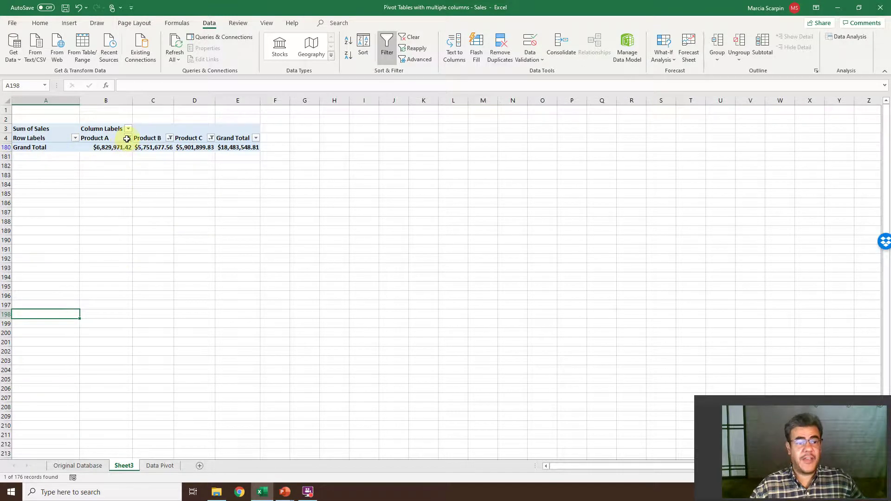
Step: Tick Select All in the Product A, B and C filters to show every name
click(127, 137)
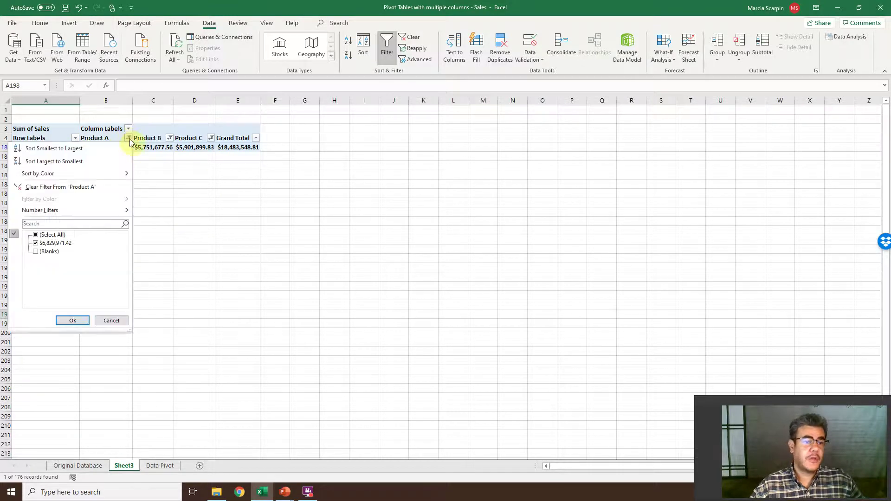
click(36, 235)
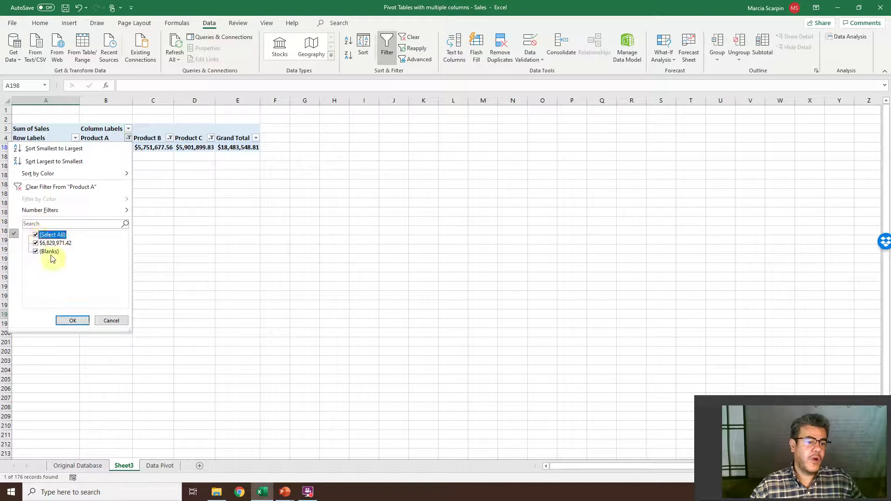
click(72, 320)
click(168, 138)
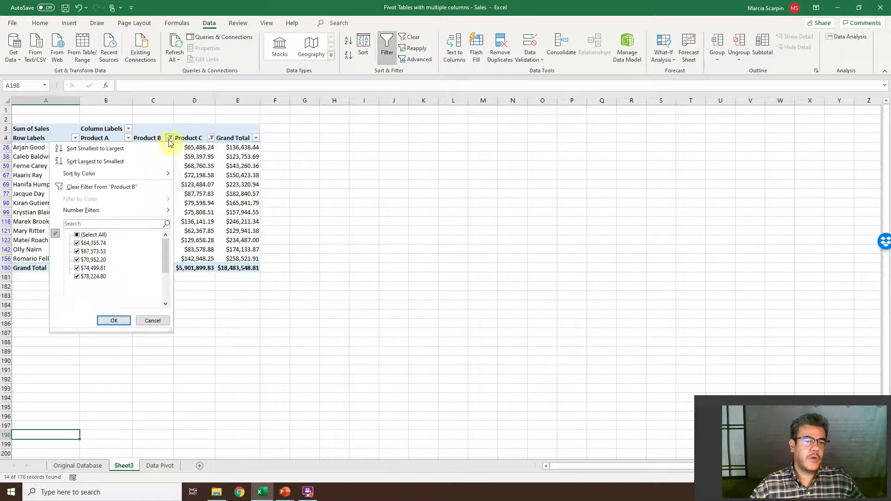
click(77, 235)
click(106, 323)
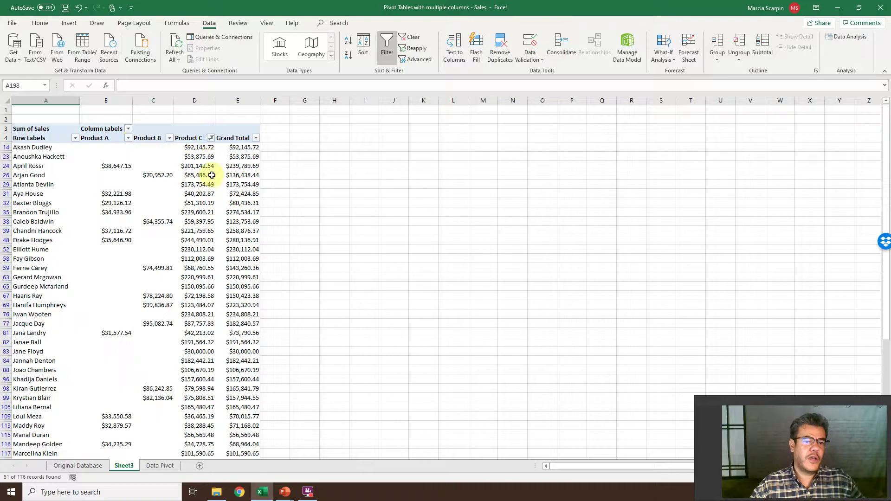
click(211, 138)
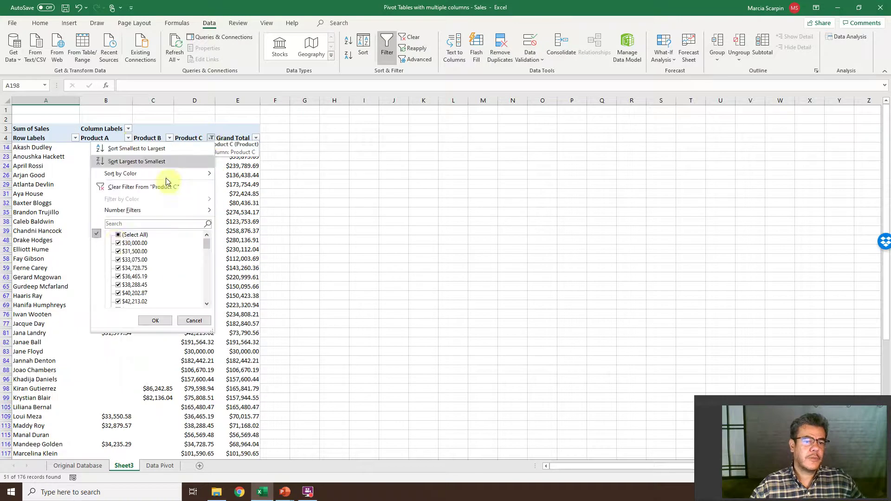
click(124, 234)
click(157, 320)
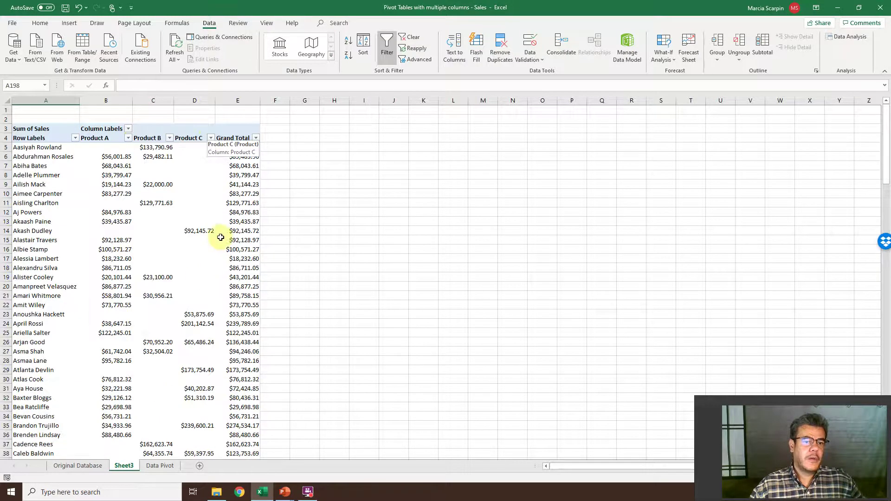
Step: Exclude (Blanks) from both the Product A and Product C filters
click(128, 138)
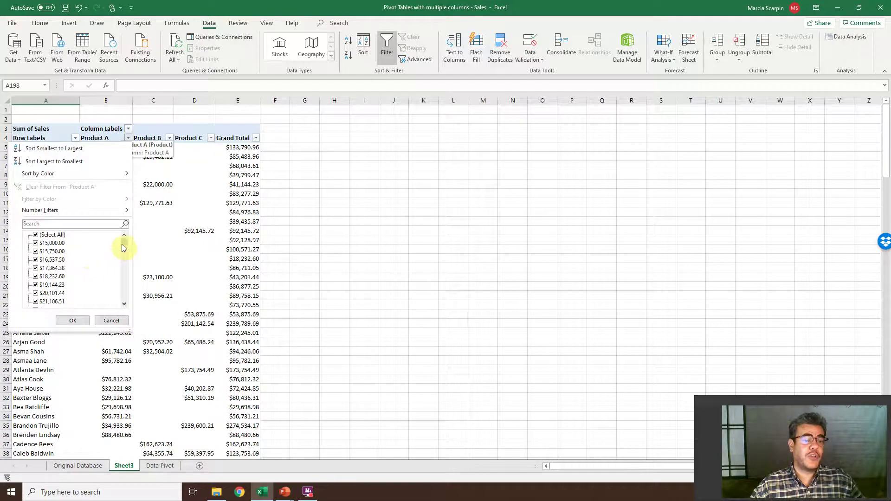
scroll(124, 244, down, 1)
drag(123, 244, 124, 297)
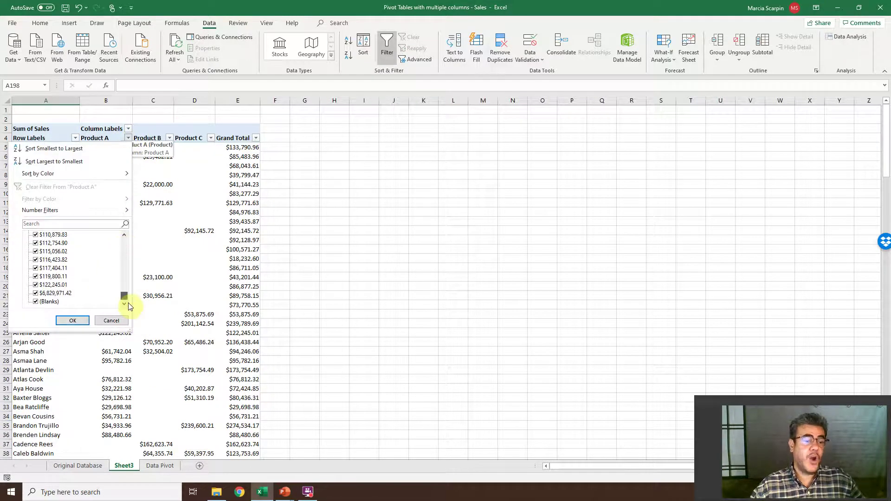
click(44, 302)
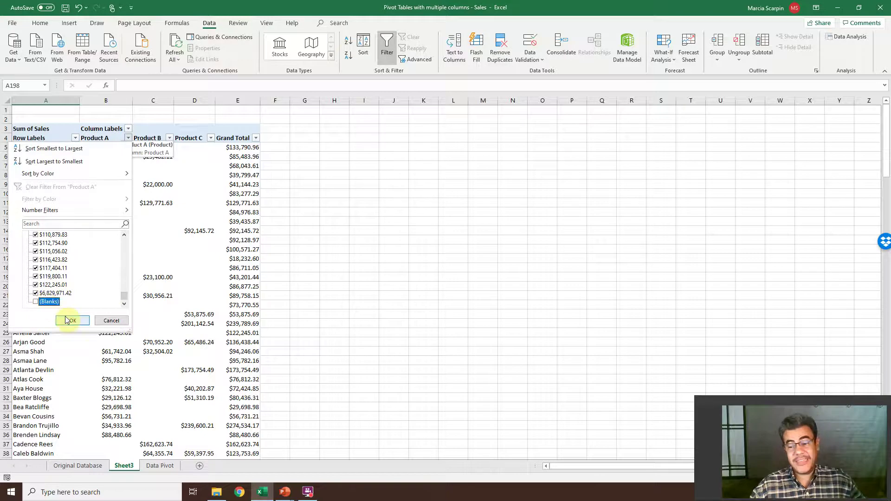
click(71, 320)
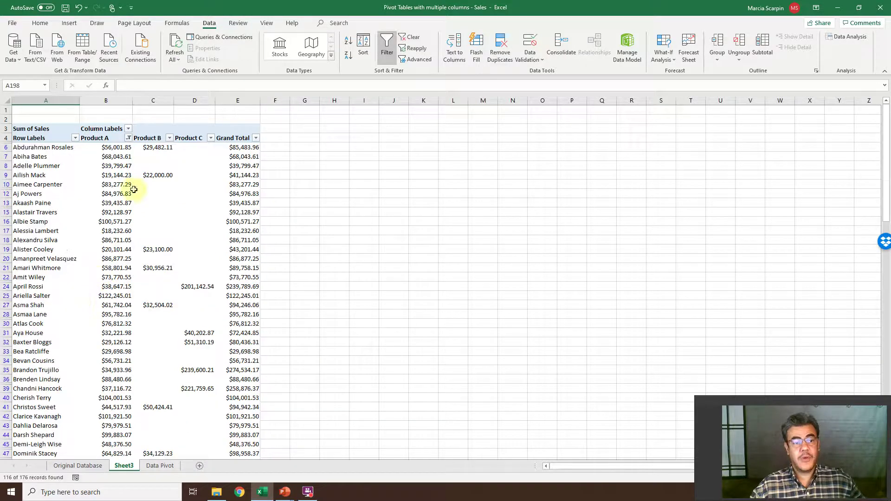
click(211, 138)
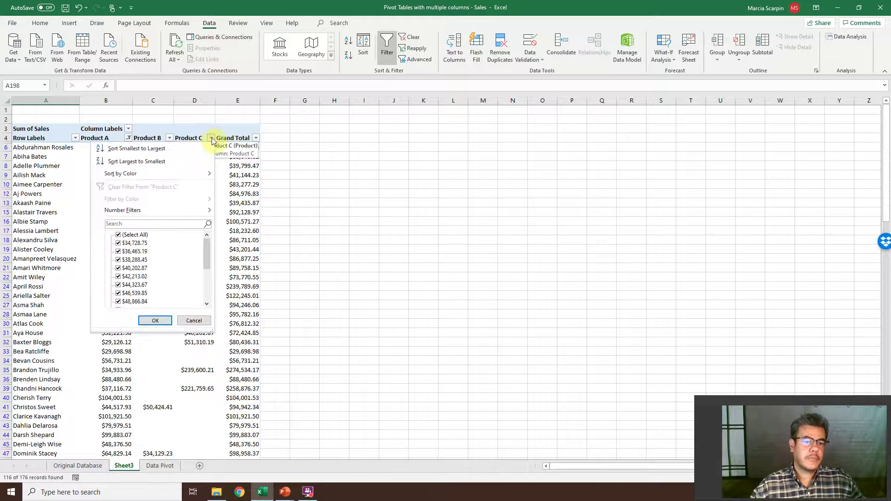
scroll(122, 260, down, 8)
click(117, 302)
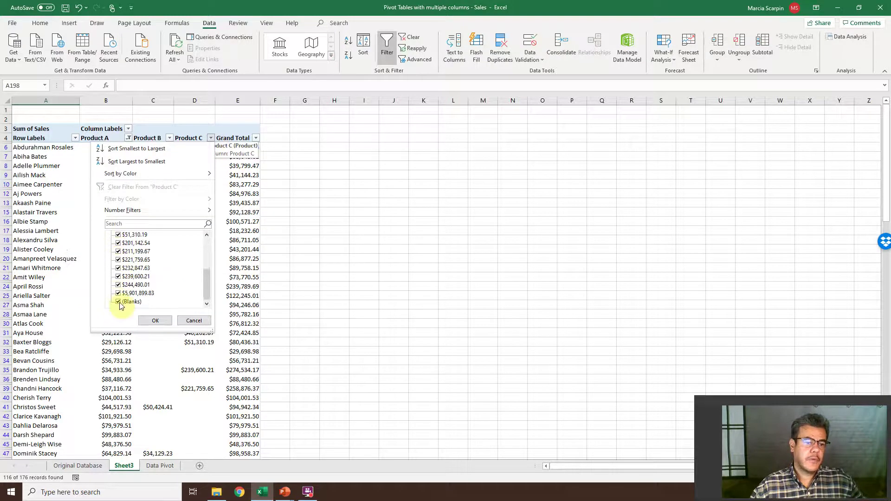
click(155, 320)
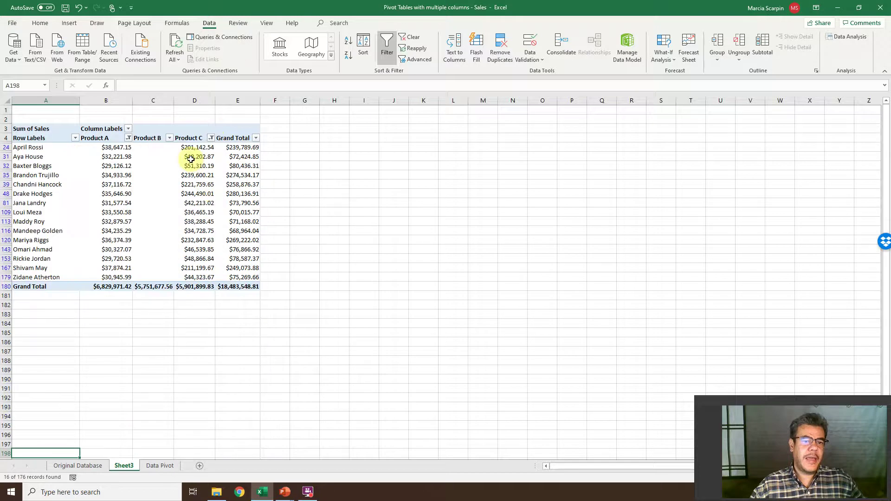
Step: Uncheck $5,751,677.56 in the Product B filter, leaving 15 names without Product B
click(170, 138)
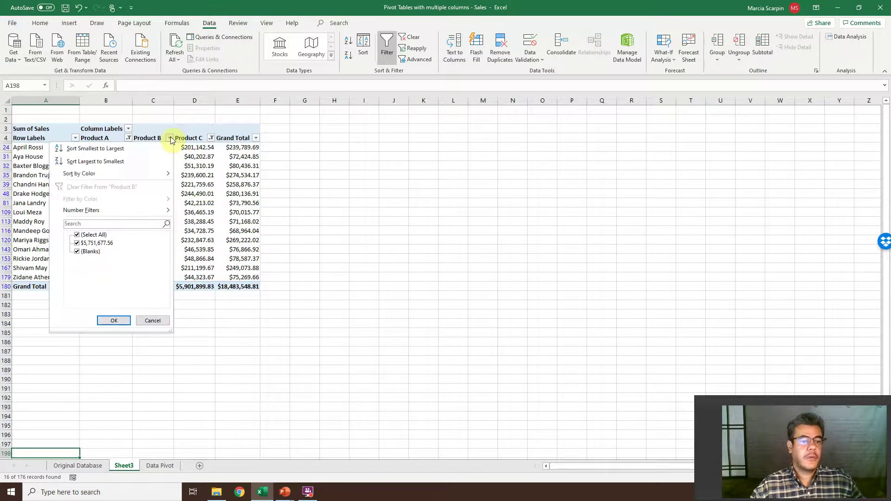
click(76, 243)
click(115, 320)
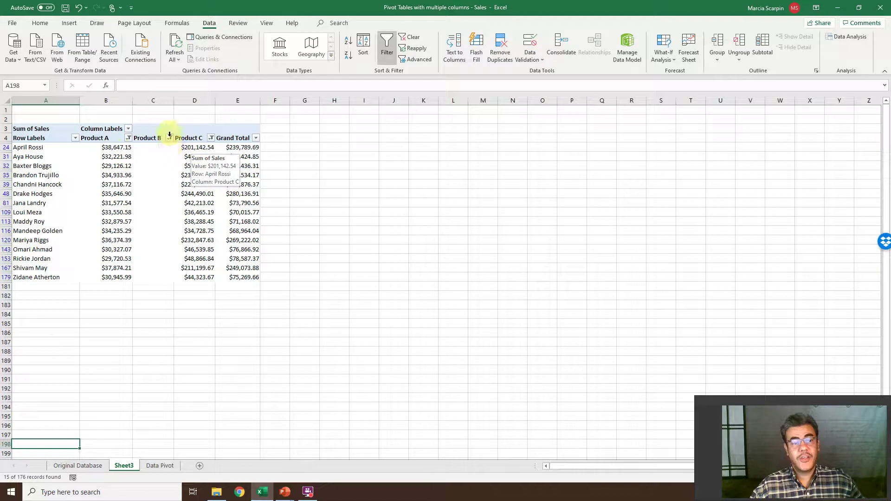
Step: Set the Product B filter to every value except (Blanks)
click(170, 138)
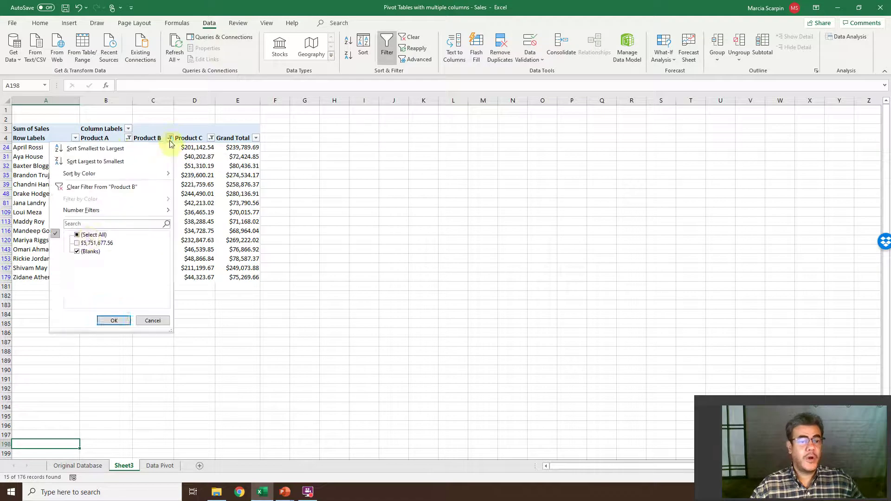
click(87, 235)
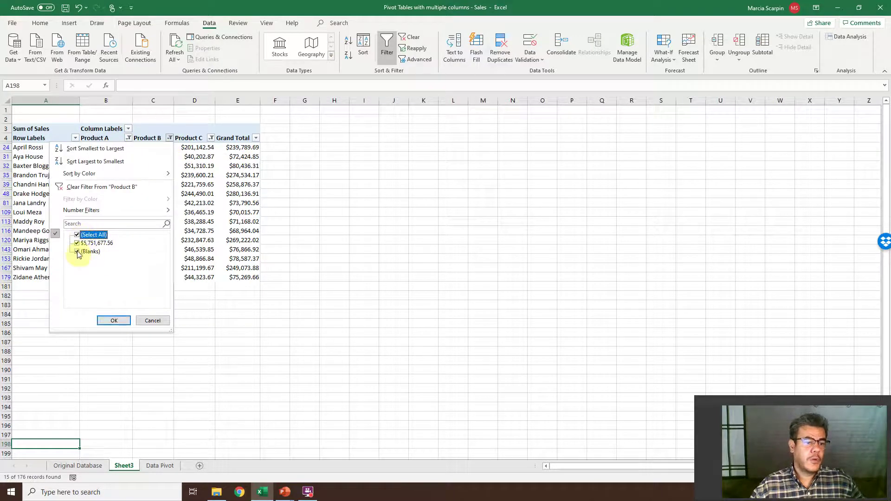
click(77, 252)
click(114, 320)
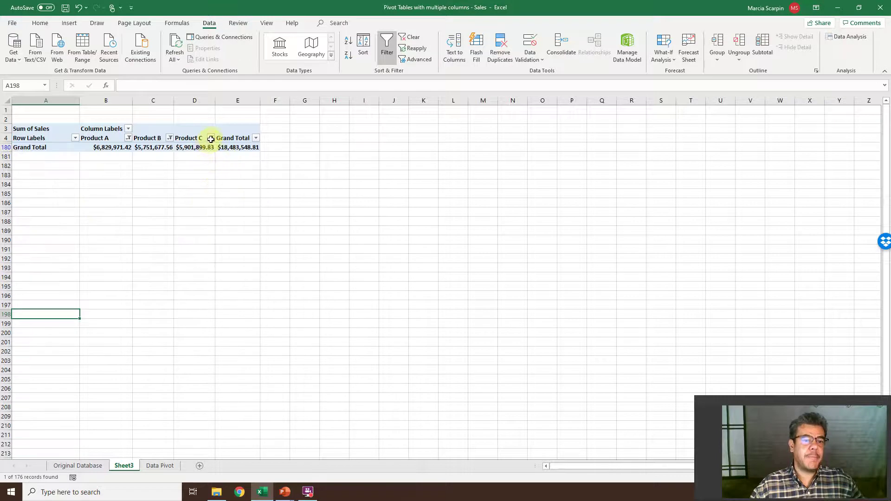
Step: Filter Product C to only (Blanks), then re-include $5,901,899.83 so all values show
click(210, 138)
click(119, 251)
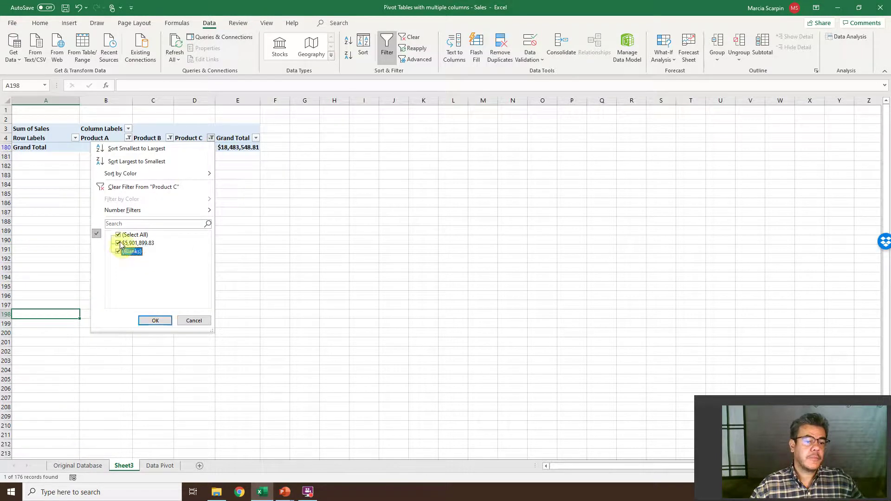
click(118, 244)
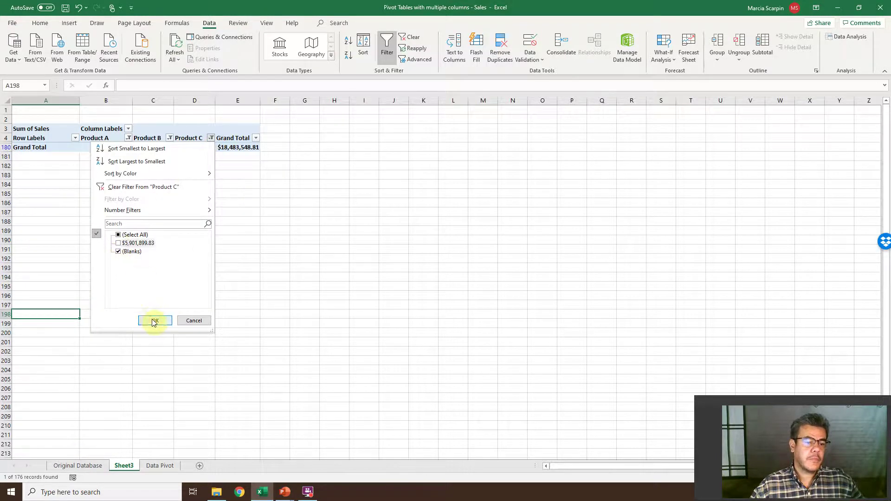
click(155, 321)
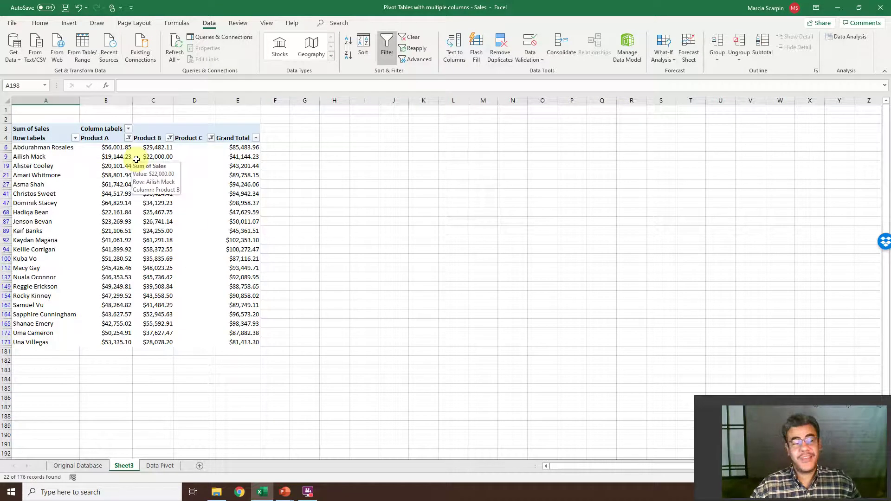
click(210, 138)
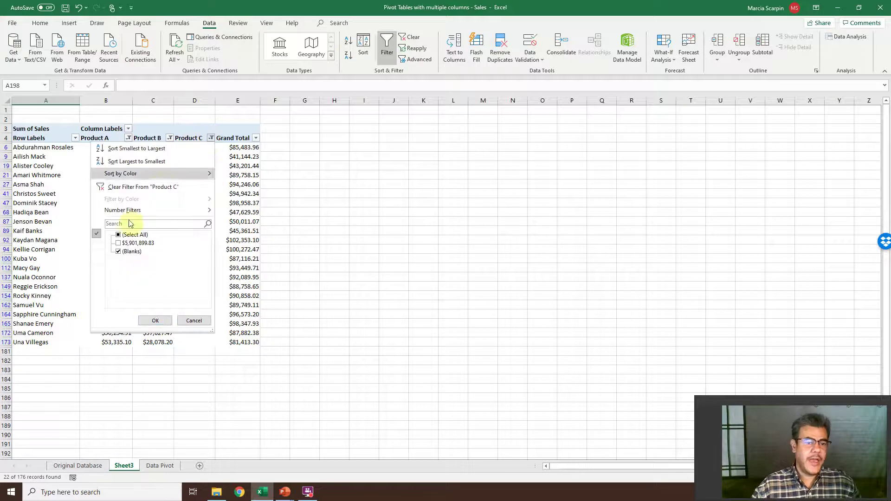
click(120, 243)
click(155, 320)
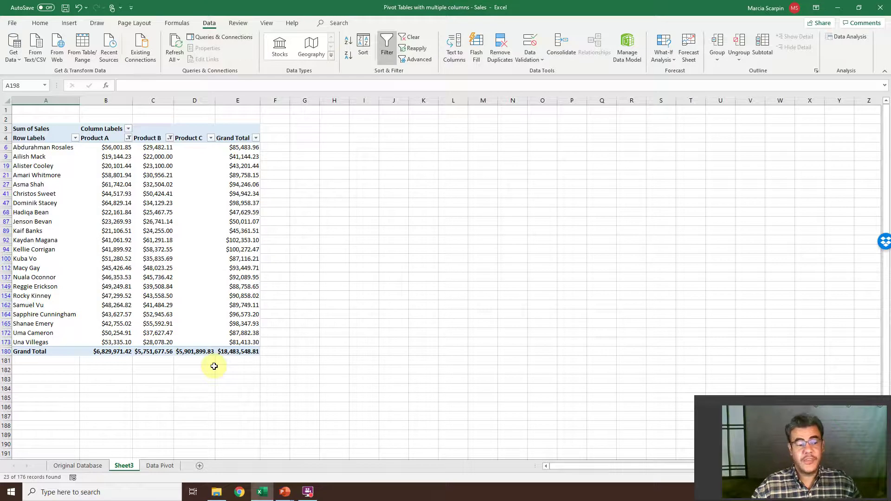
Step: Select the Product A and Product B grand total cells
mouse_move(119, 353)
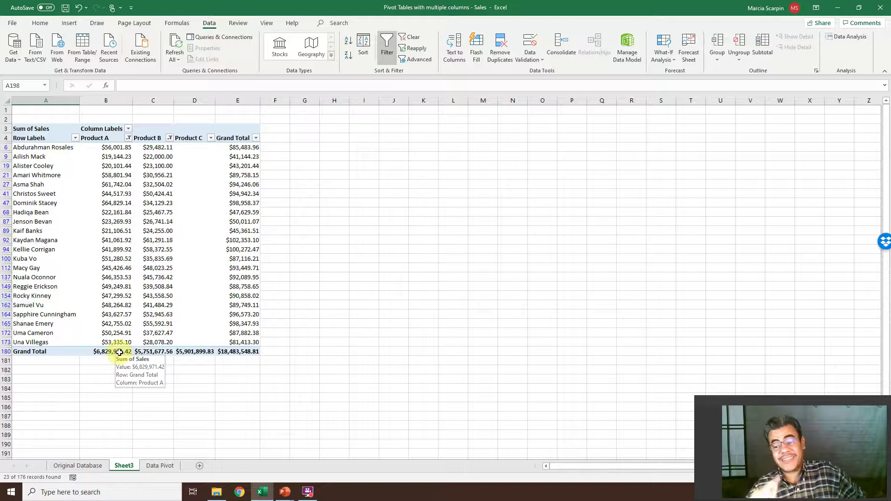
click(119, 353)
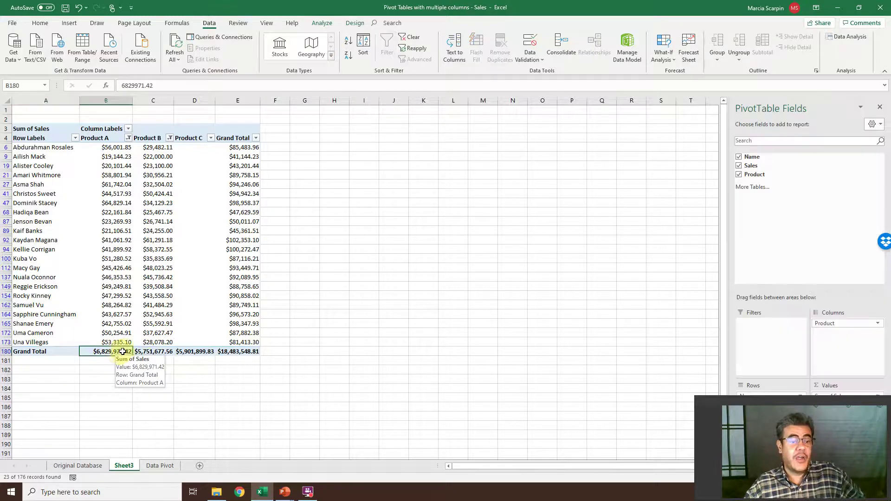
click(141, 352)
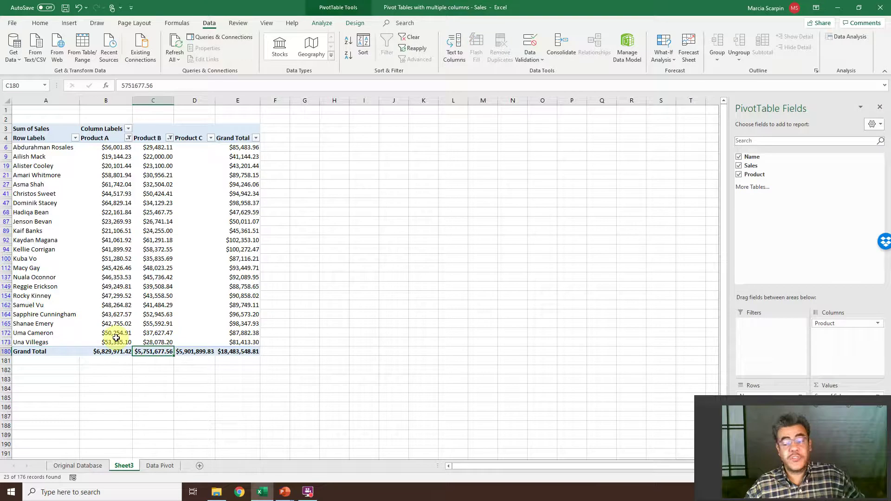
mouse_move(117, 338)
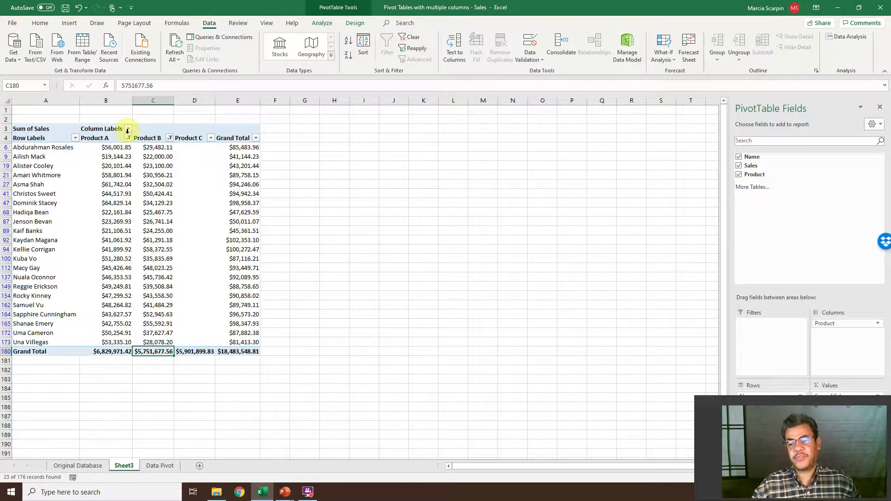
Step: Tick Select All in the Product A and Product B filters to show every name
click(128, 138)
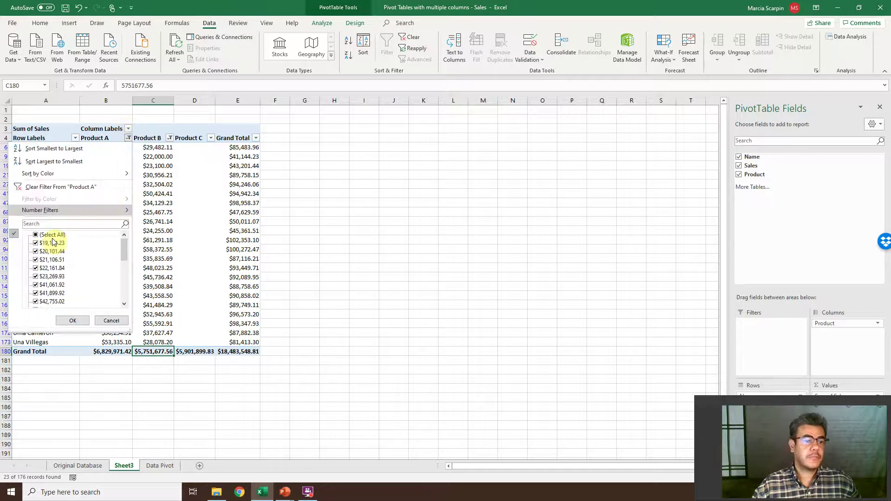
click(36, 236)
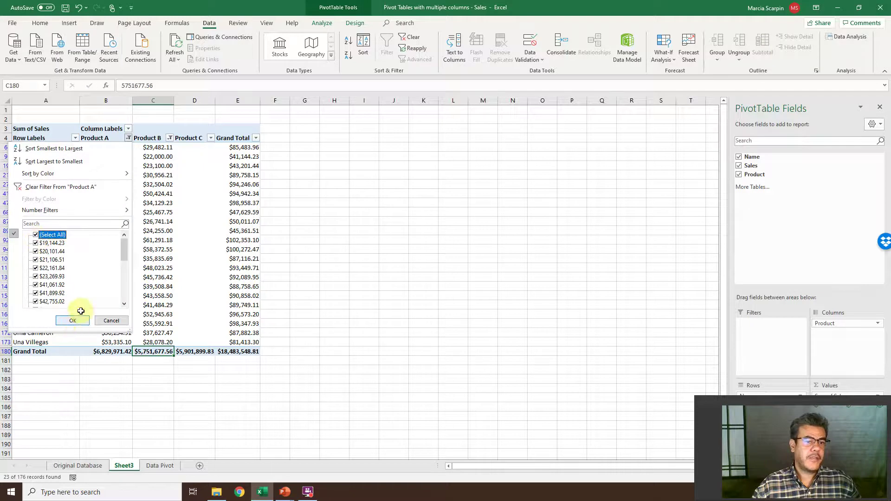
click(72, 320)
click(170, 138)
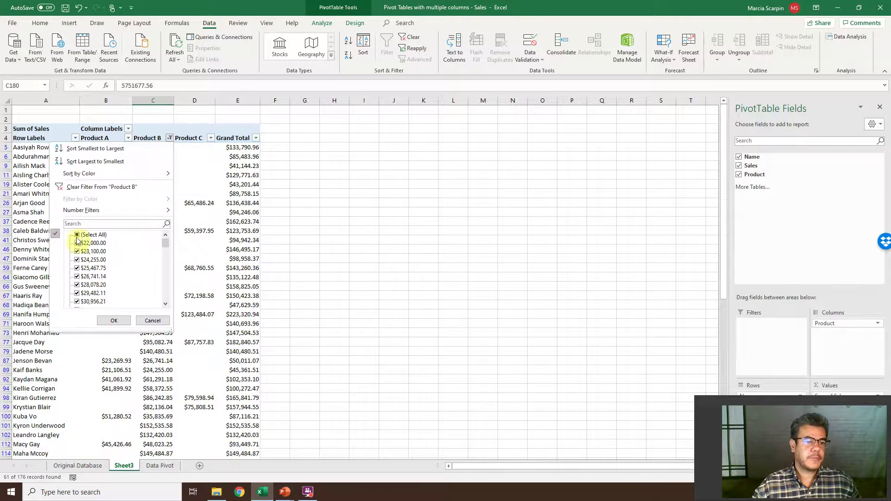
click(78, 235)
click(114, 320)
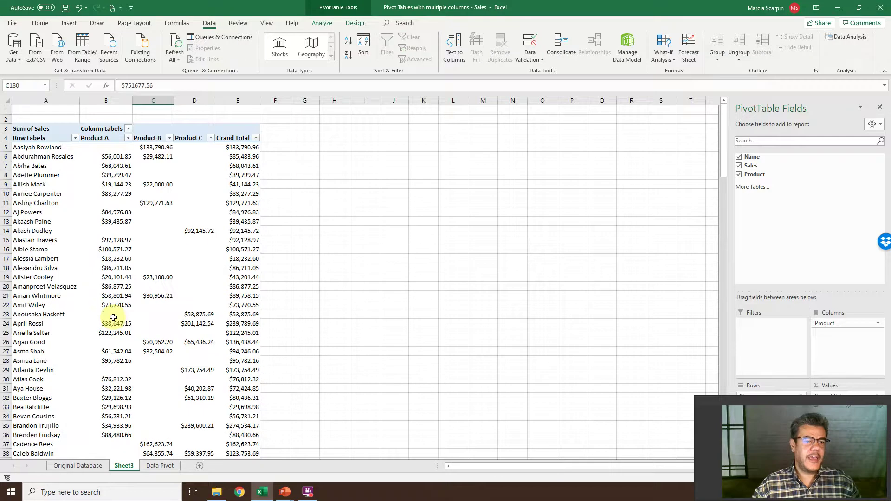
click(68, 115)
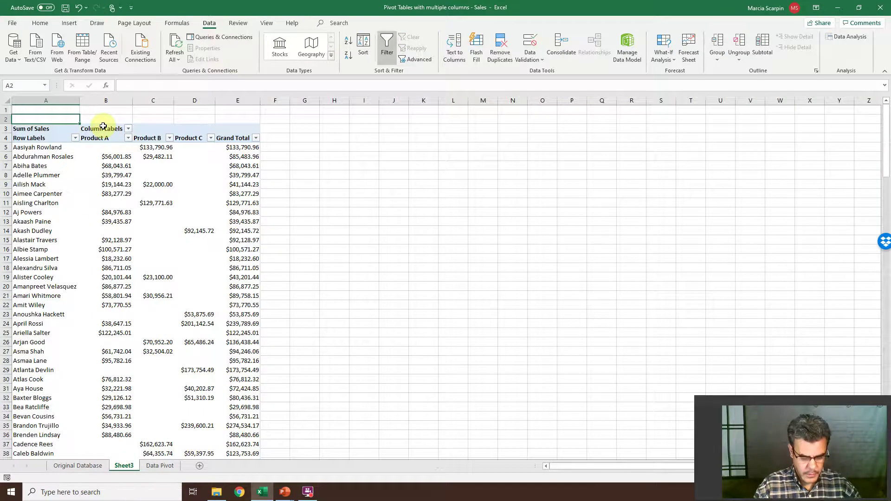
Step: Label cell A2 'Subtotal'
text(Subtotal)
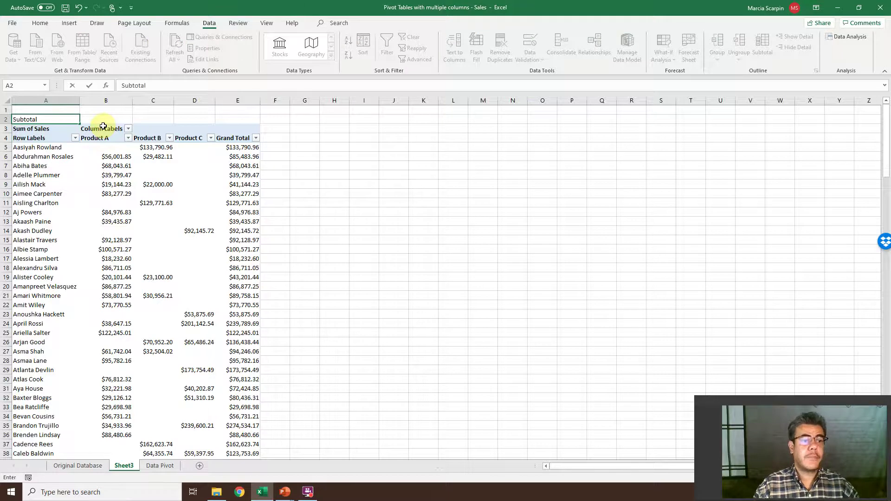
key(Return)
click(103, 123)
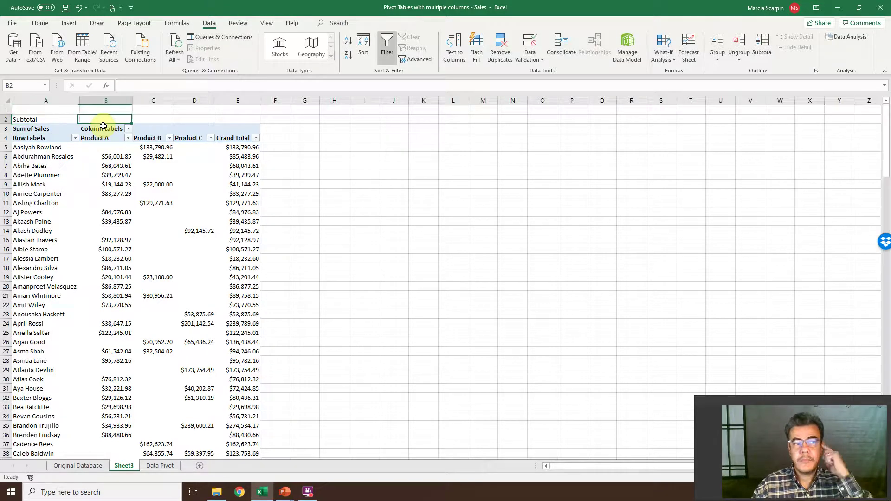
Step: Enter =SUBTOTAL(9,B5:B179) in B2 to total the Product A values
text(=sub)
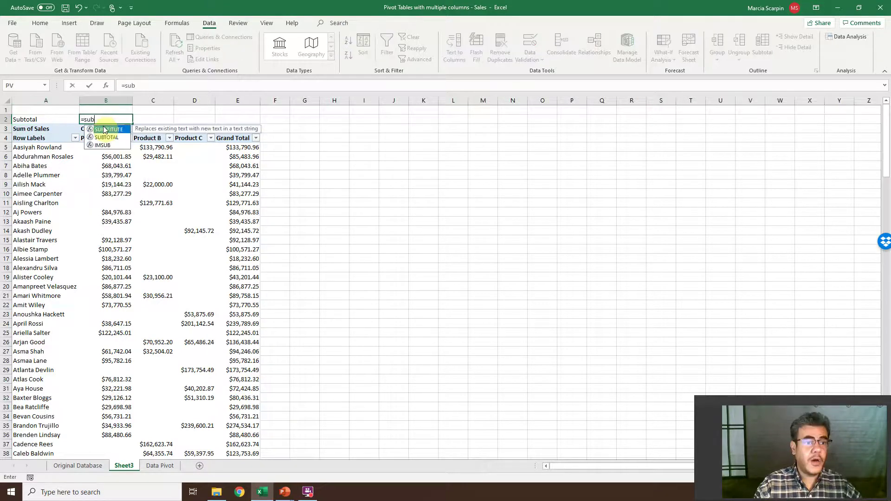
text(t)
key(Tab)
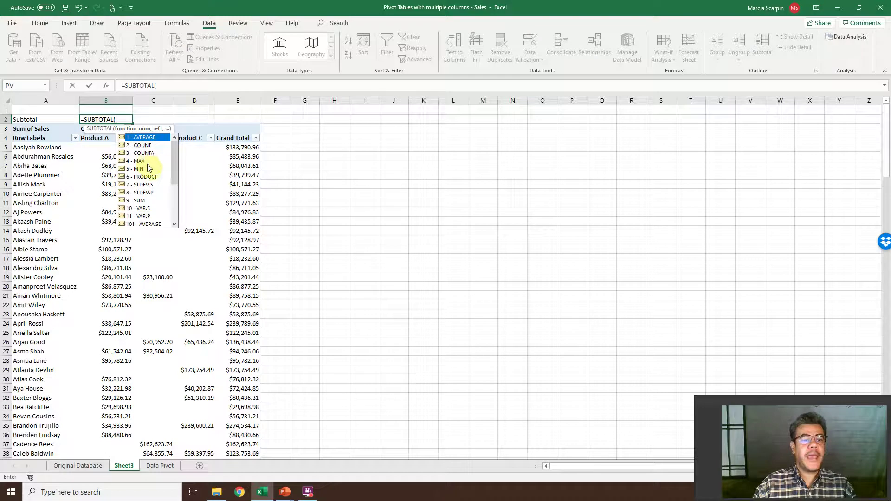
double_click(140, 202)
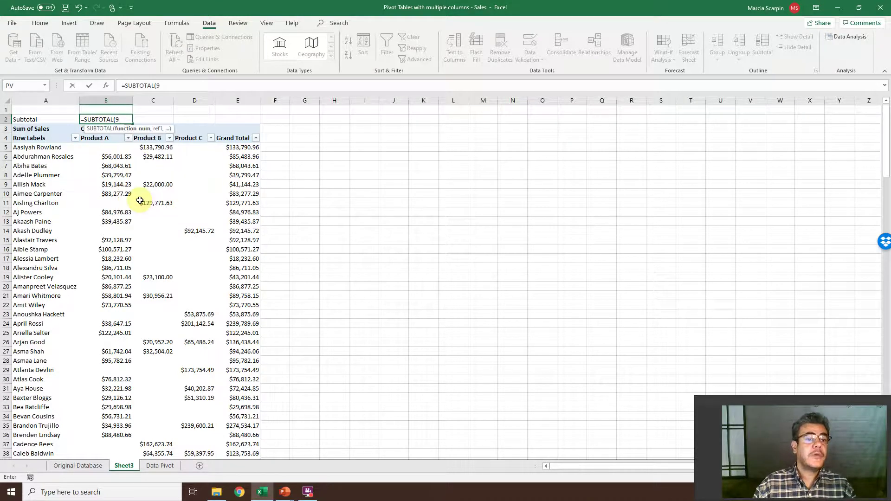
text(,)
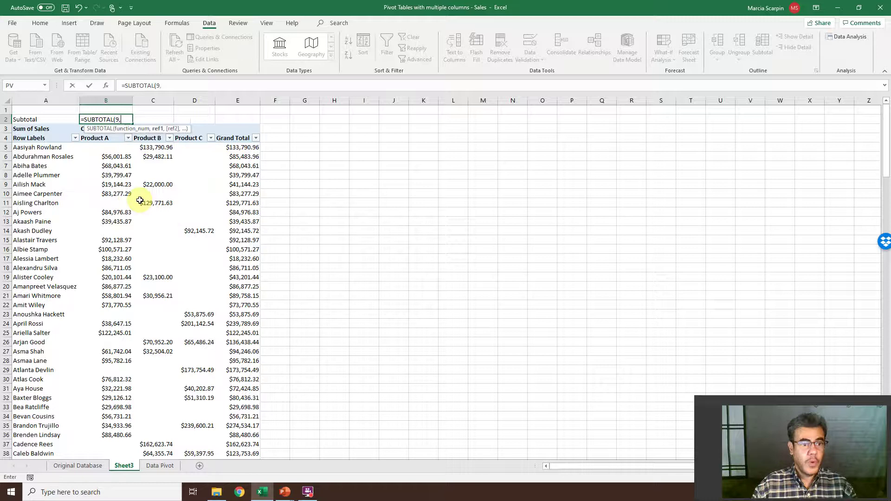
click(118, 149)
scroll(117, 149, down, 20)
drag(118, 149, 117, 148)
scroll(117, 148, down, 13)
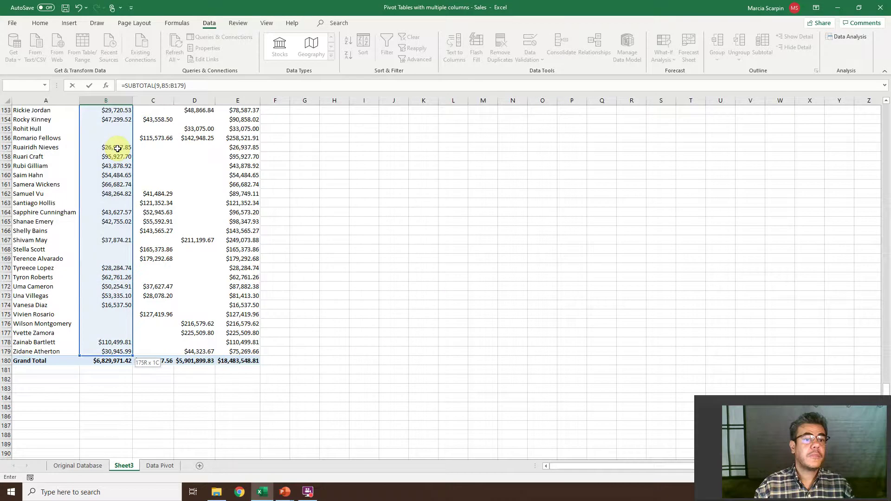
key(Escape)
Step: Give B2 accounting format and fill its SUBTOTAL into C2:D2, autofitting columns C and D
key(Up)
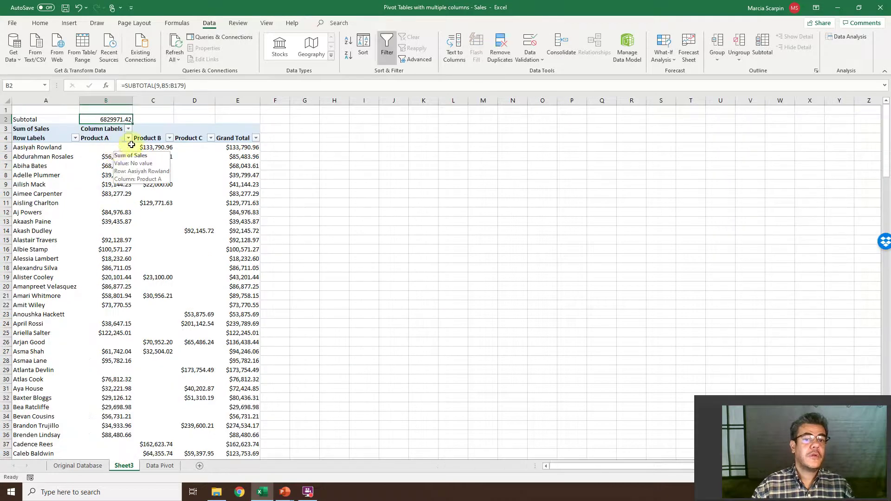
click(44, 24)
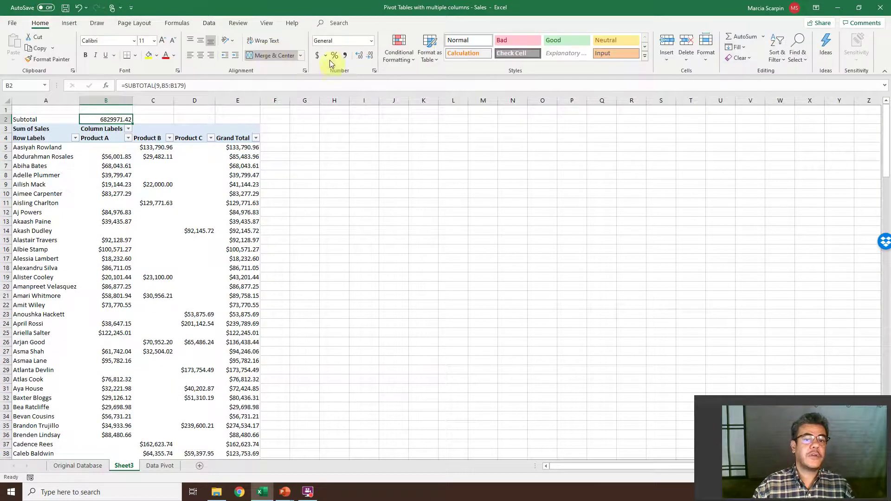
click(318, 55)
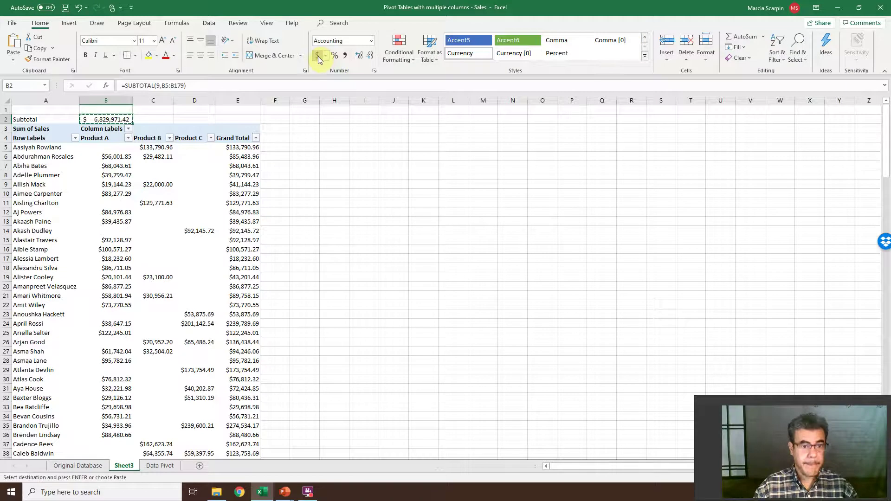
key(shift+Right)
key(shift+Right)
key(ctrl+r)
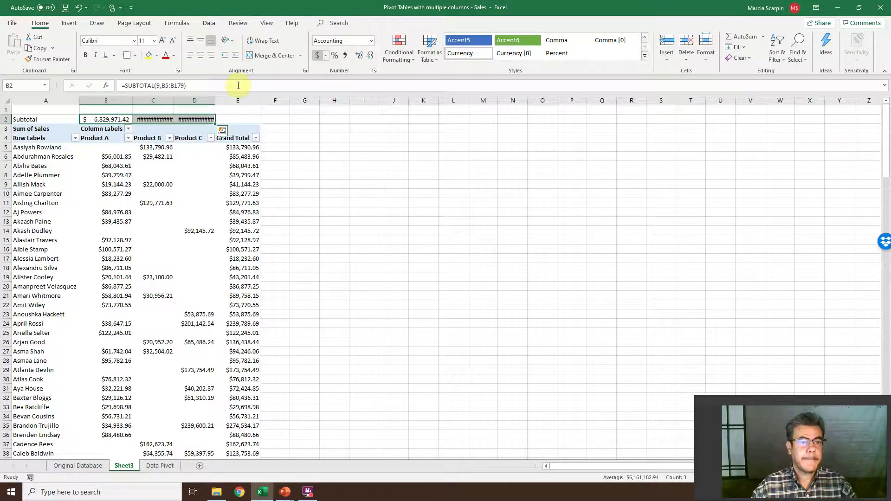
double_click(174, 98)
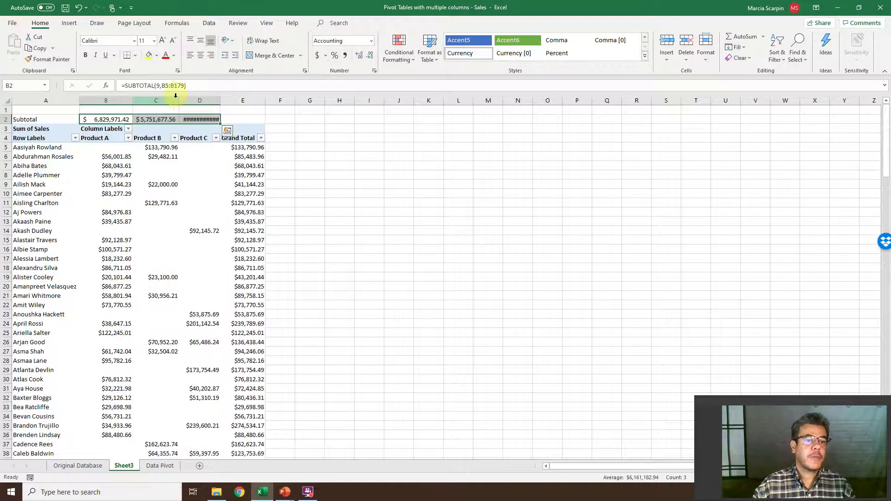
double_click(220, 99)
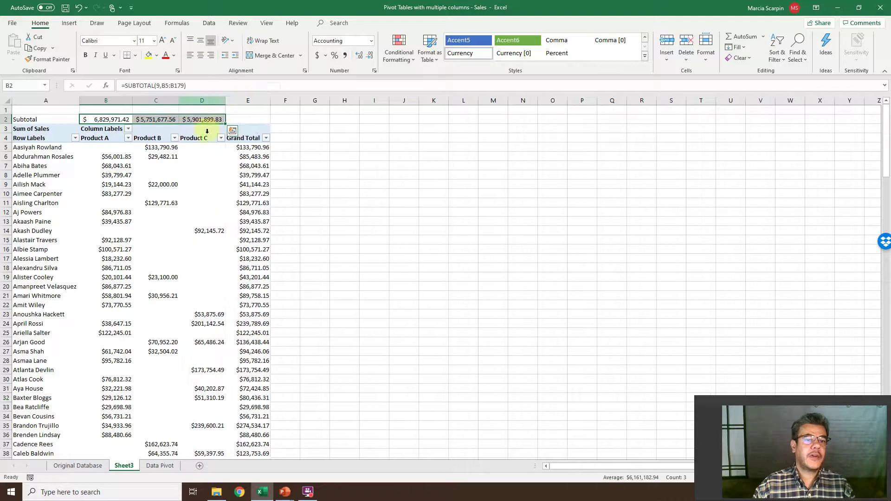
Step: Extend the SUBTOTAL formula into E2 for the Grand Total and autofit column E
click(121, 148)
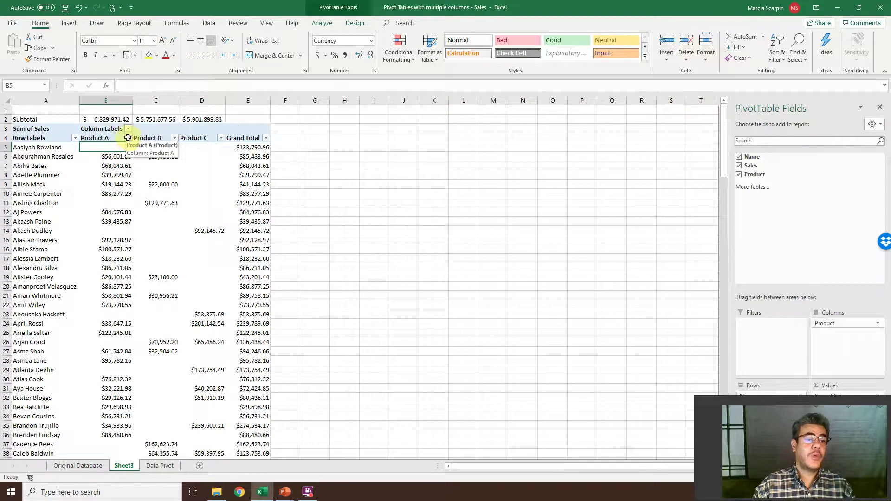
click(123, 118)
scroll(145, 278, down, 20)
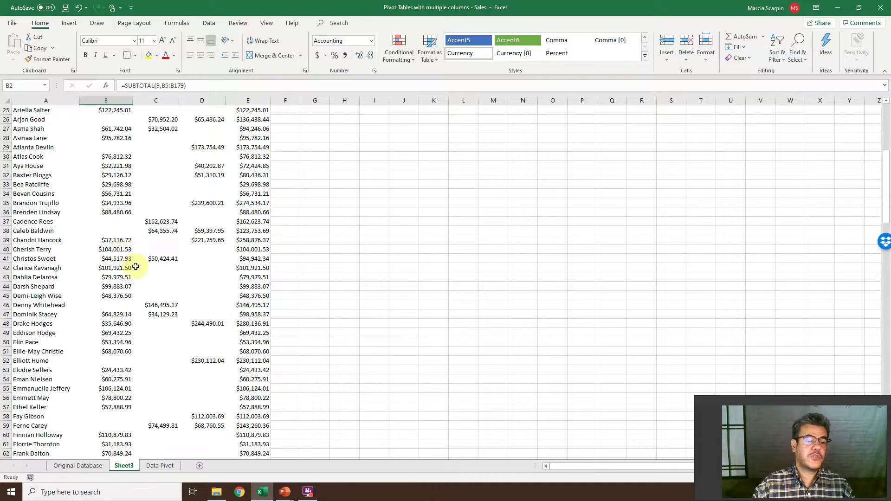
scroll(138, 297, down, 20)
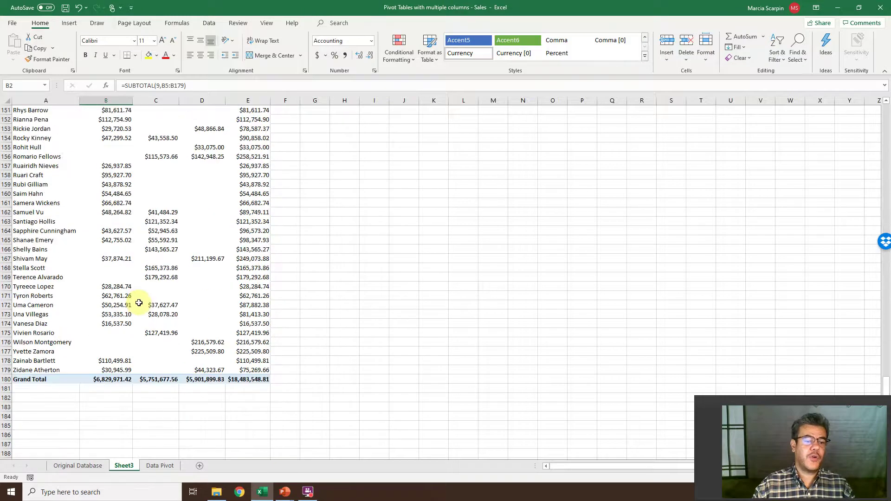
scroll(139, 302, up, 20)
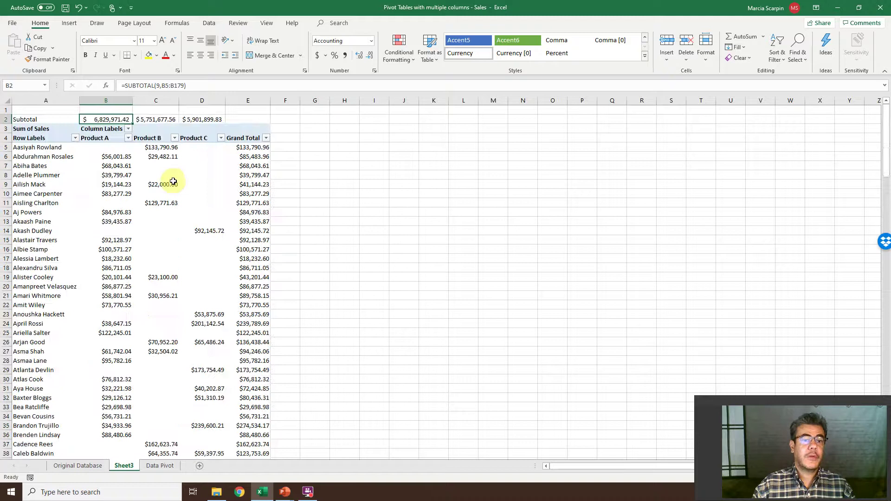
click(189, 119)
key(shift+Right)
key(ctrl+r)
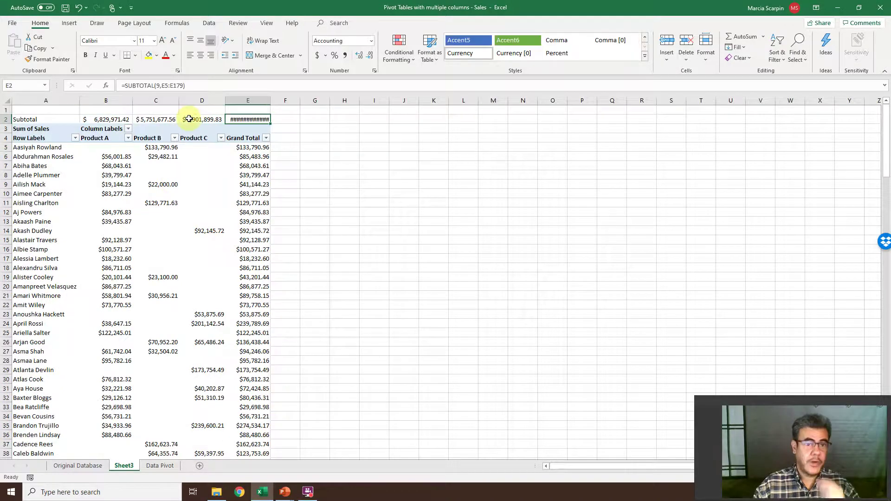
key(Right)
double_click(267, 98)
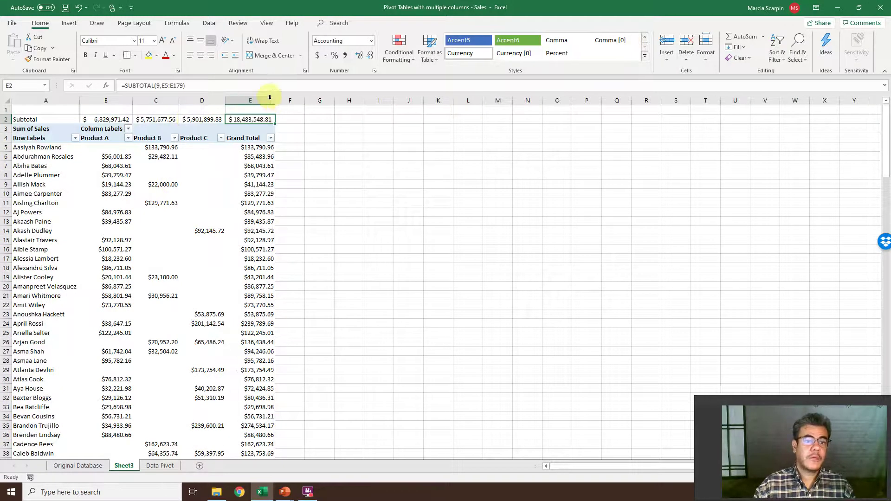
Step: Uncheck the $6,829,971.42 value in the Product A filter
click(128, 138)
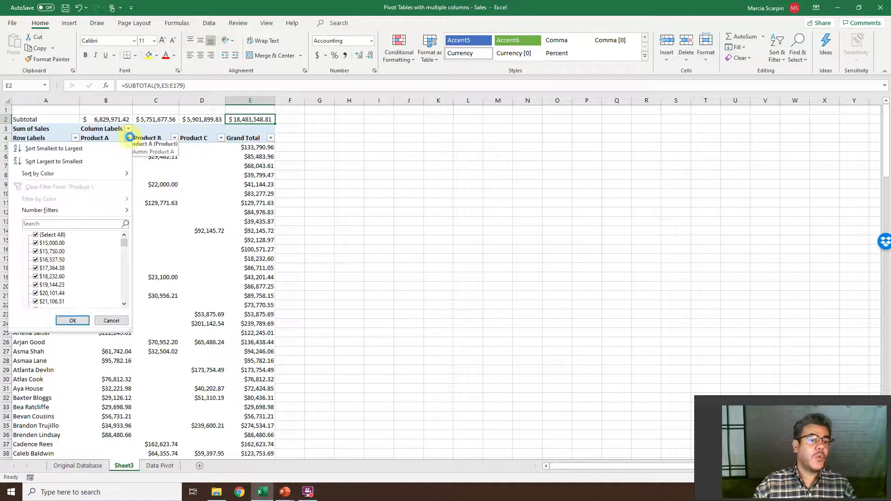
scroll(88, 264, down, 2)
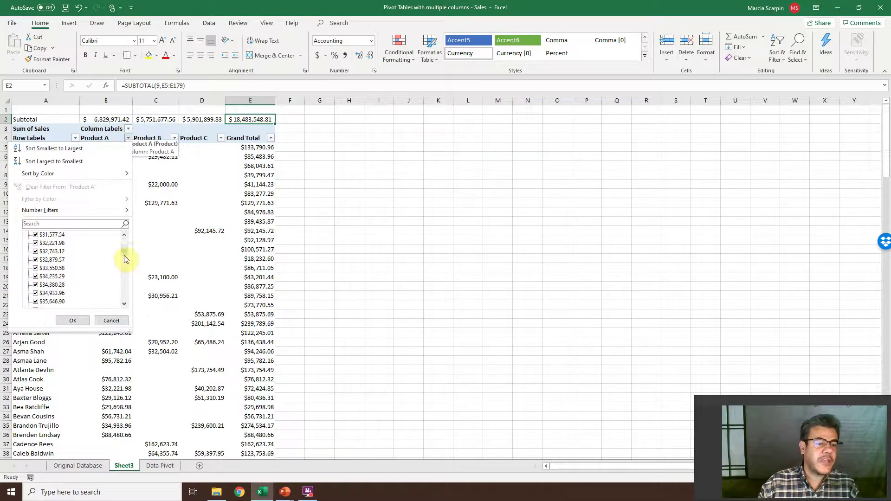
drag(123, 253, 126, 308)
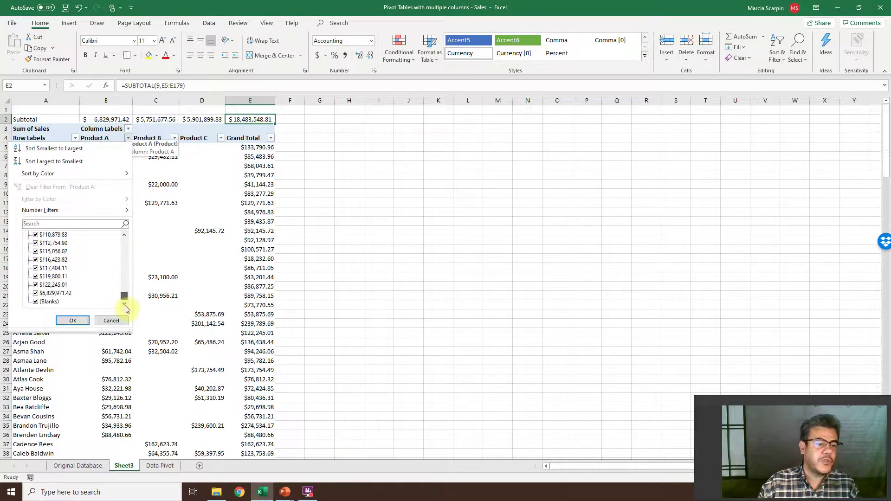
click(35, 293)
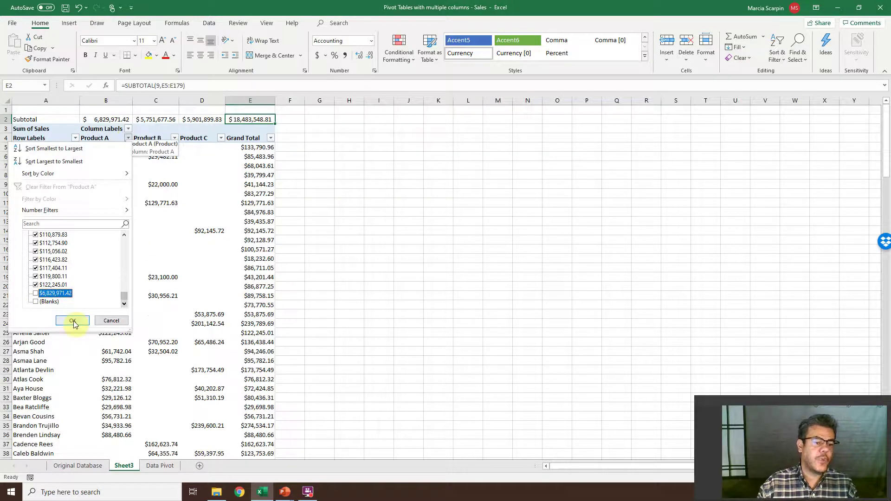
click(72, 321)
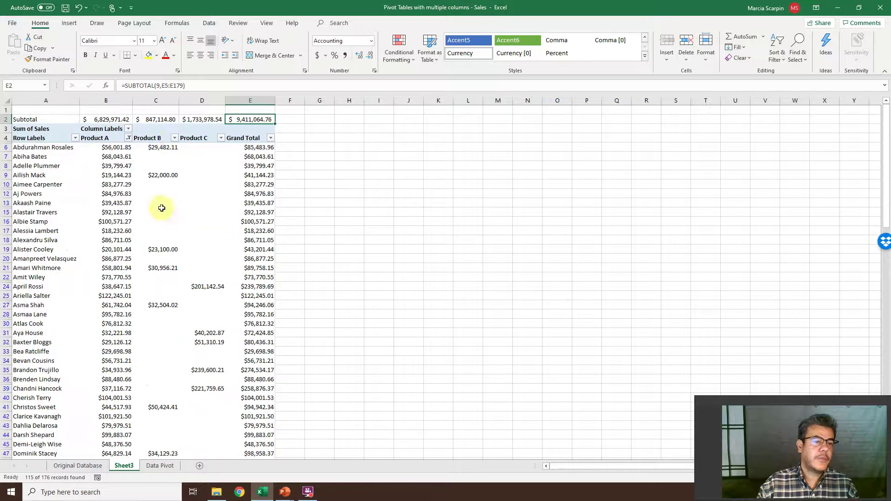
Step: Exclude (Blanks) from the Product B filter
click(173, 138)
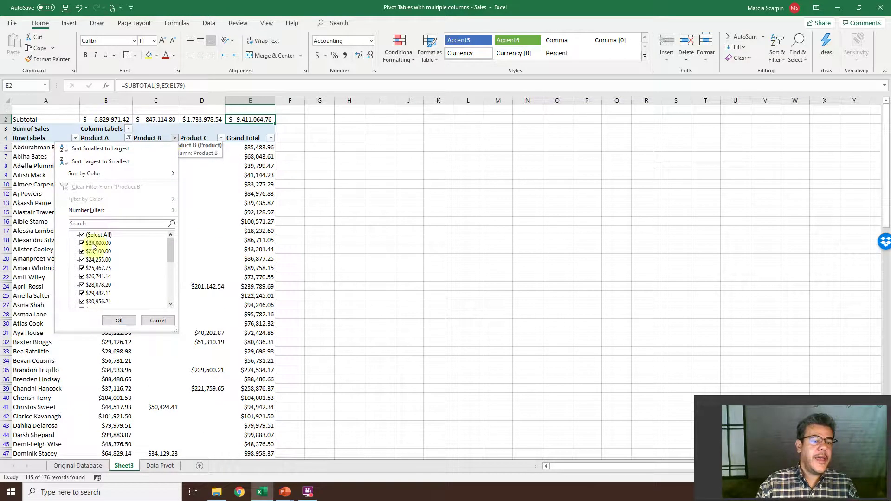
scroll(138, 272, down, 5)
click(82, 302)
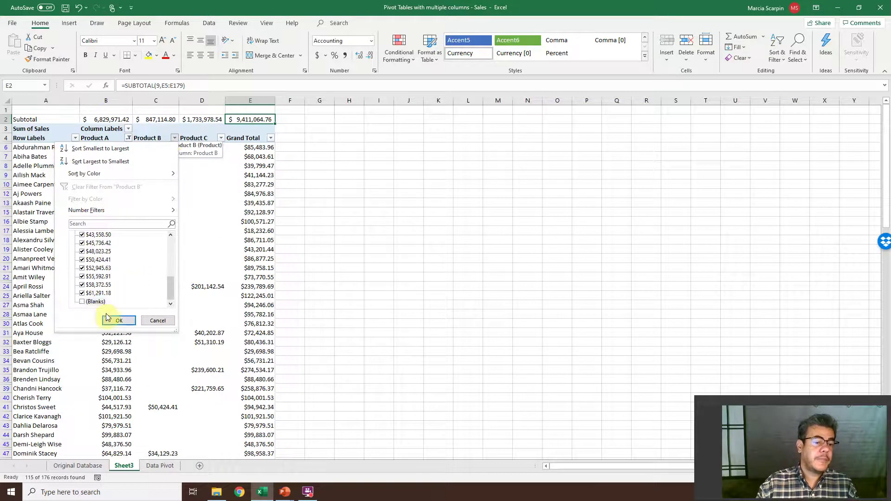
click(118, 321)
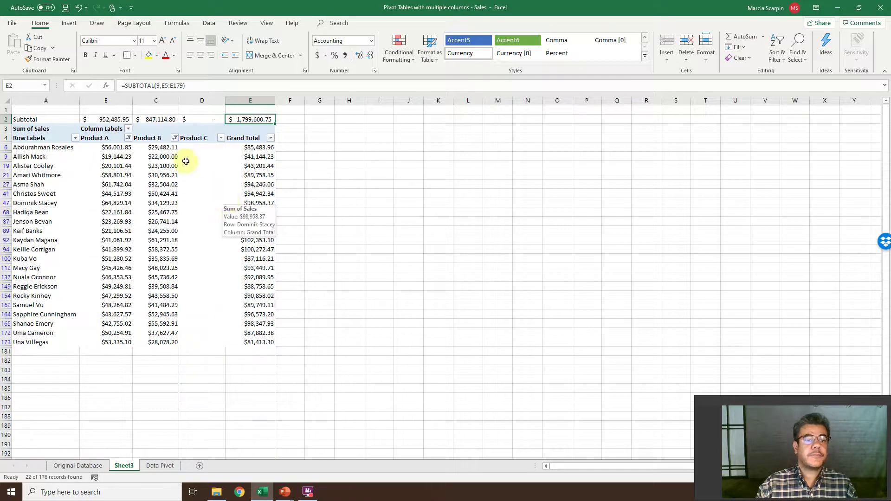
Step: Exclude (Blanks) from Product A, dropping subtotals to $952,485.95, $847,114.80 and $1,799,600.75
click(112, 119)
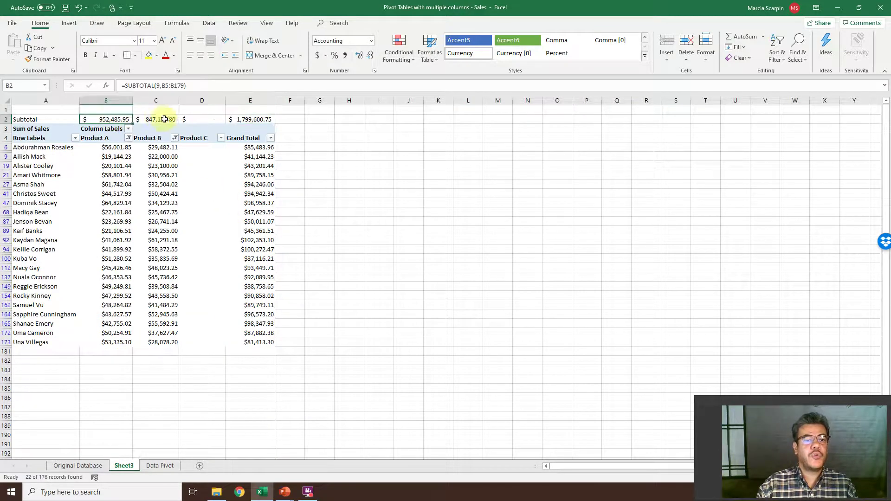
click(127, 138)
scroll(74, 269, down, 5)
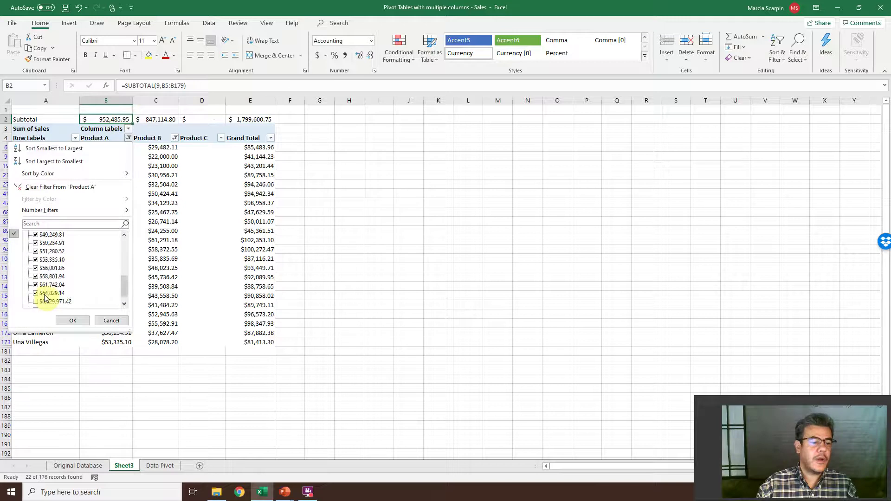
click(46, 301)
click(73, 320)
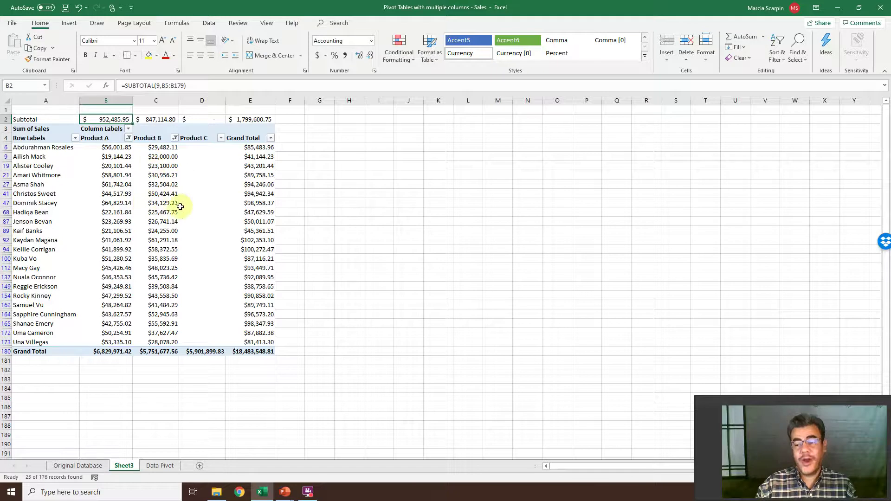
mouse_move(219, 167)
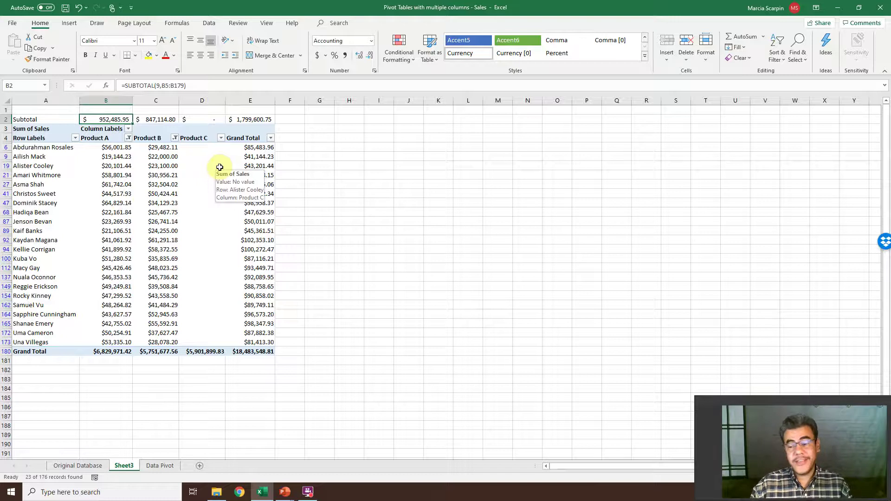
Step: Tick Select All in the Product A and Product B filters, restoring the $18,483,548.81 subtotal
click(128, 139)
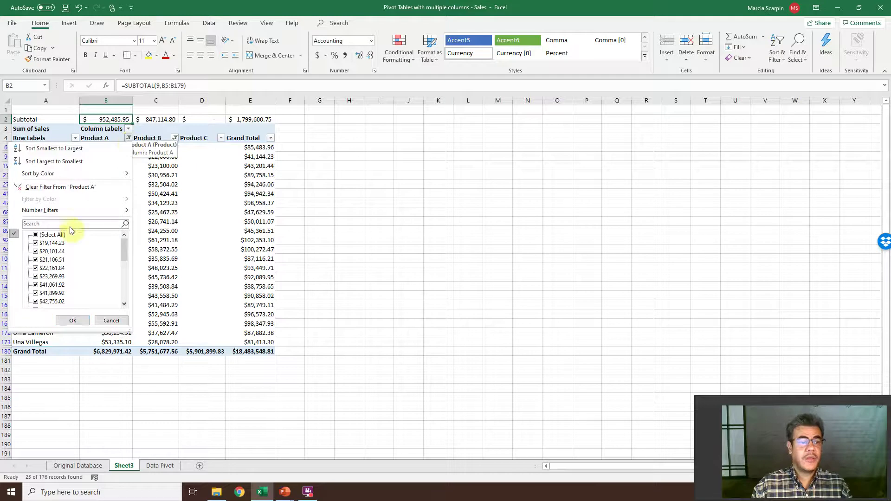
click(35, 234)
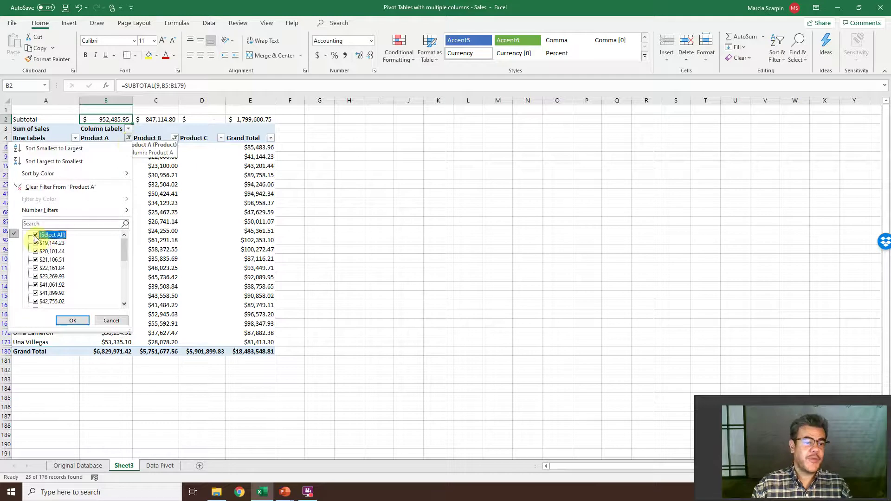
click(73, 321)
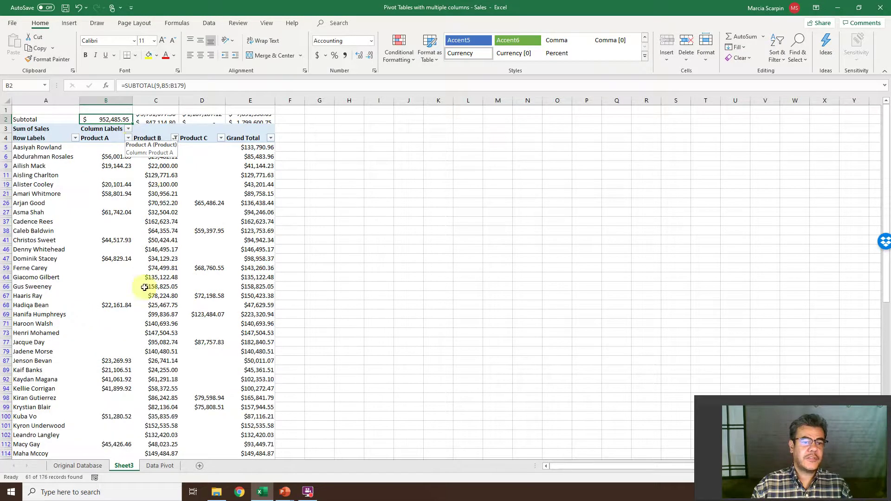
click(174, 137)
click(82, 235)
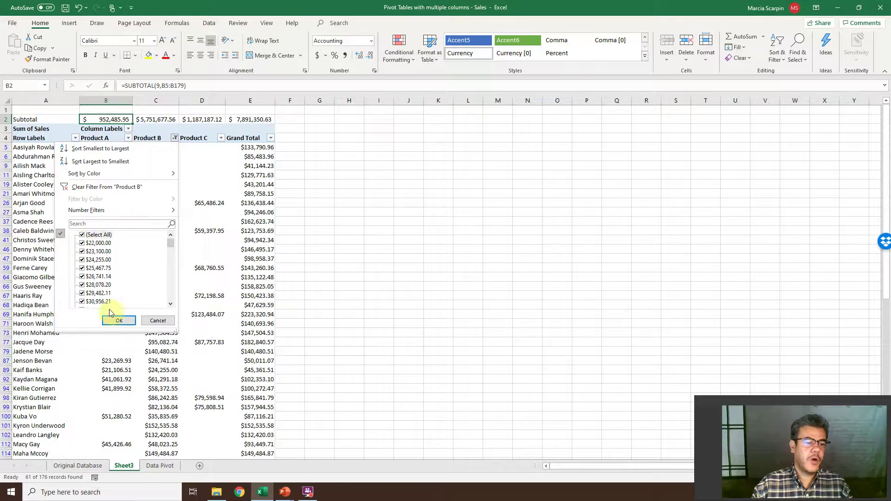
click(119, 320)
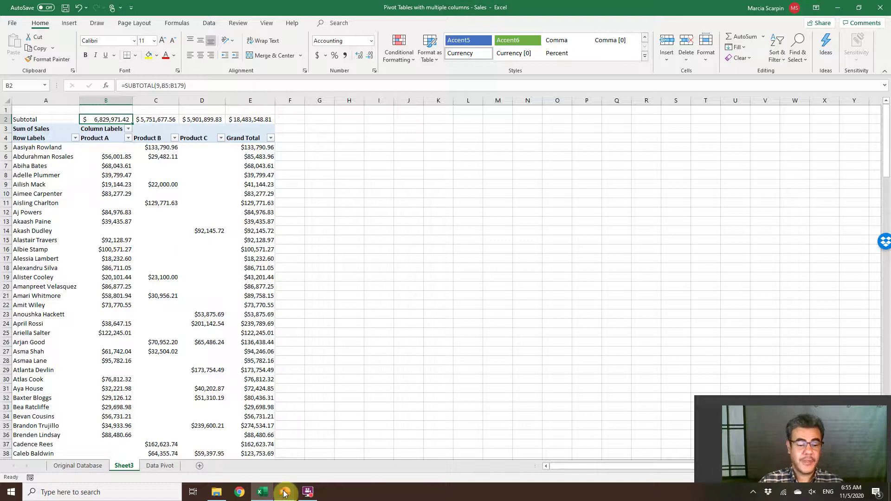
mouse_move(284, 492)
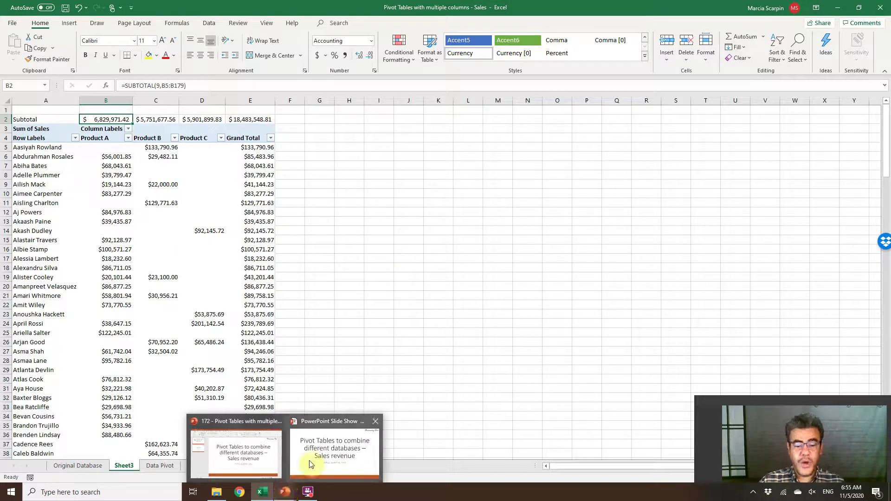